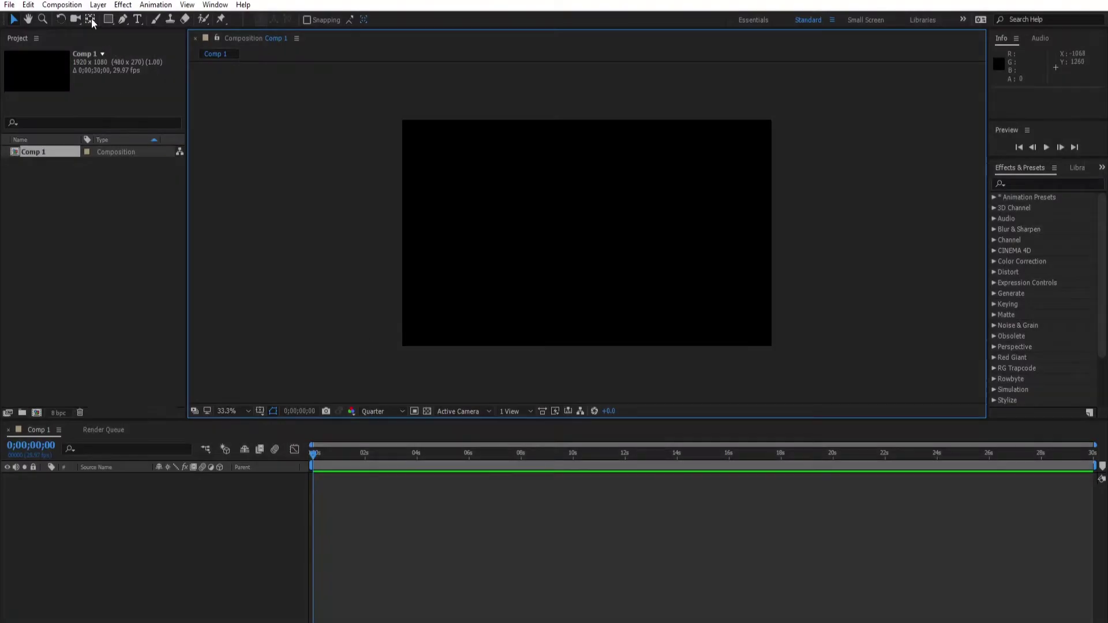
Create Comp 2, a 1920×1080 composition with a duration of 0;00;10;00.
click(62, 5)
click(102, 19)
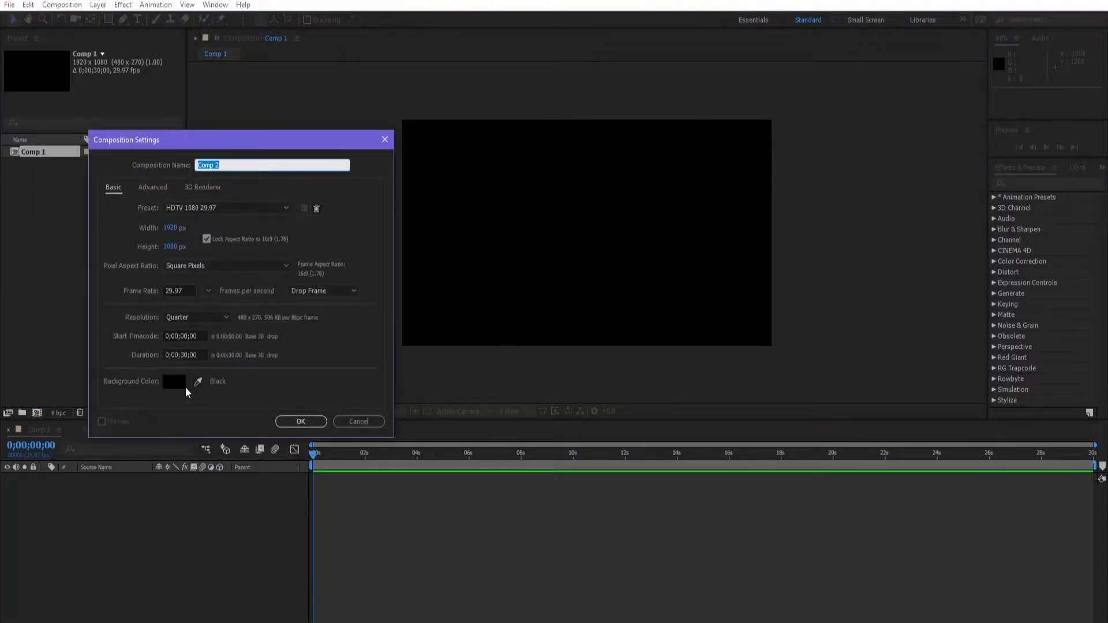
click(184, 354)
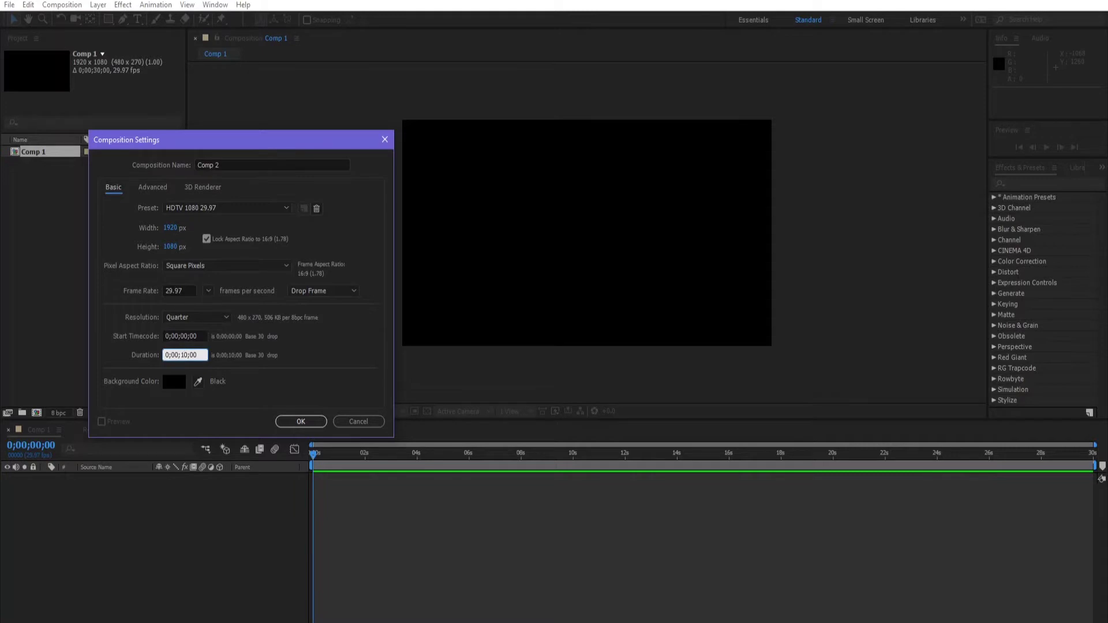
click(300, 421)
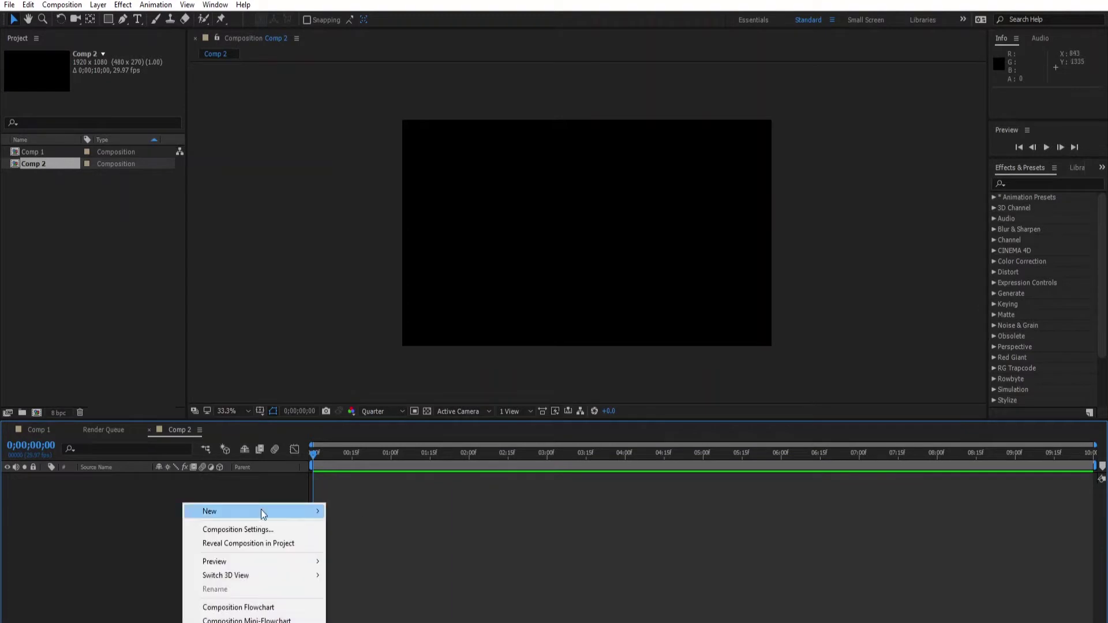
Add Black Solid 1, a full-frame solid coloured black using the eyedropper on the viewer.
mouse_move(289, 511)
click(370, 543)
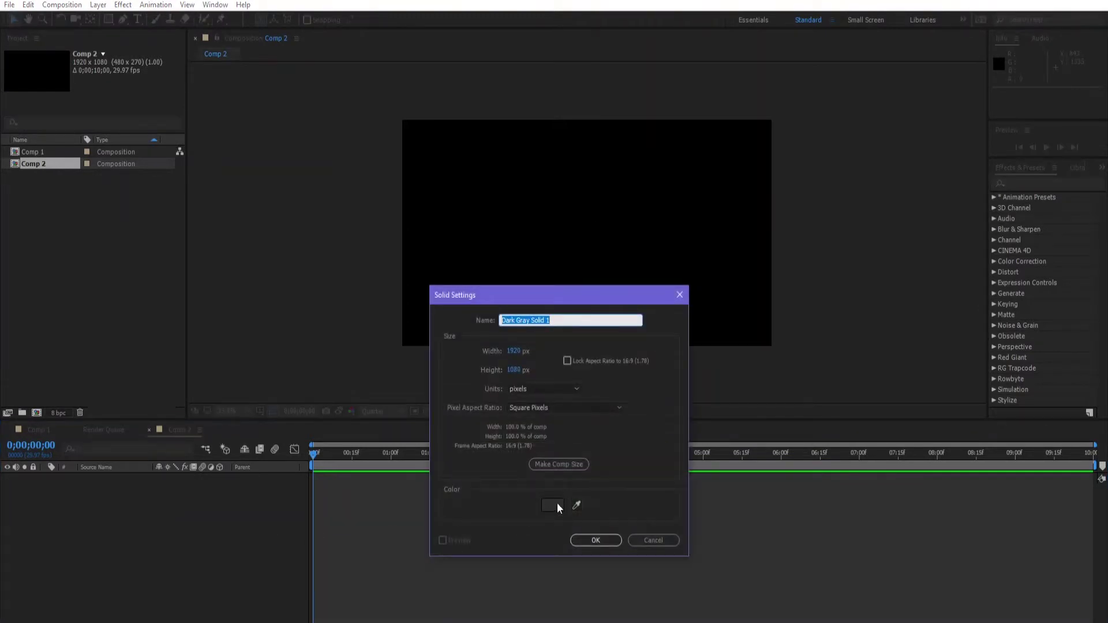
click(576, 505)
click(581, 202)
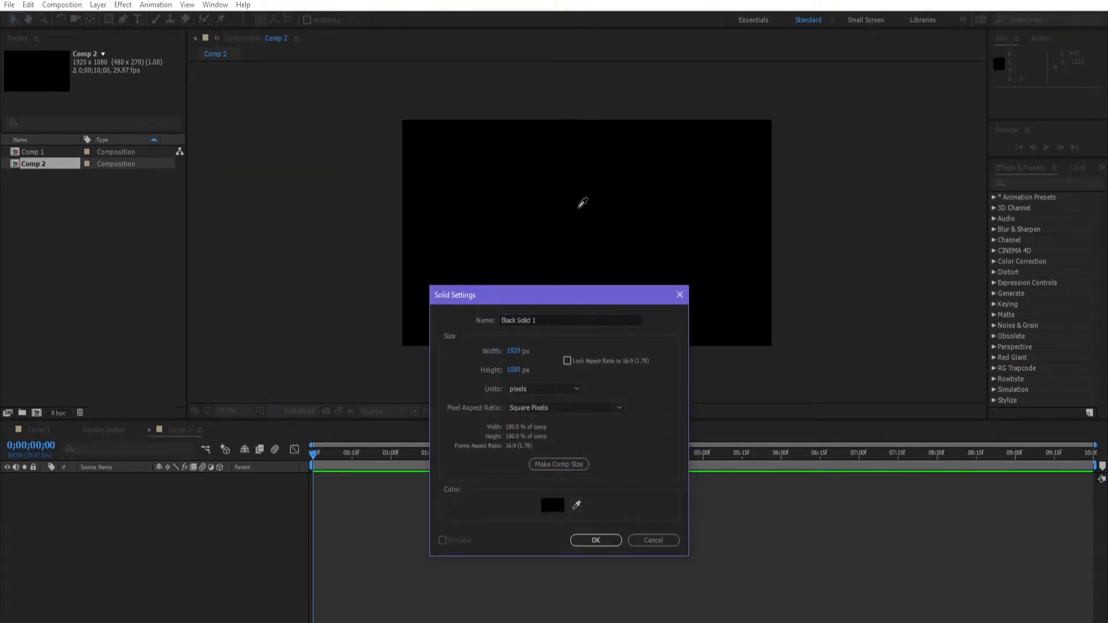
click(584, 540)
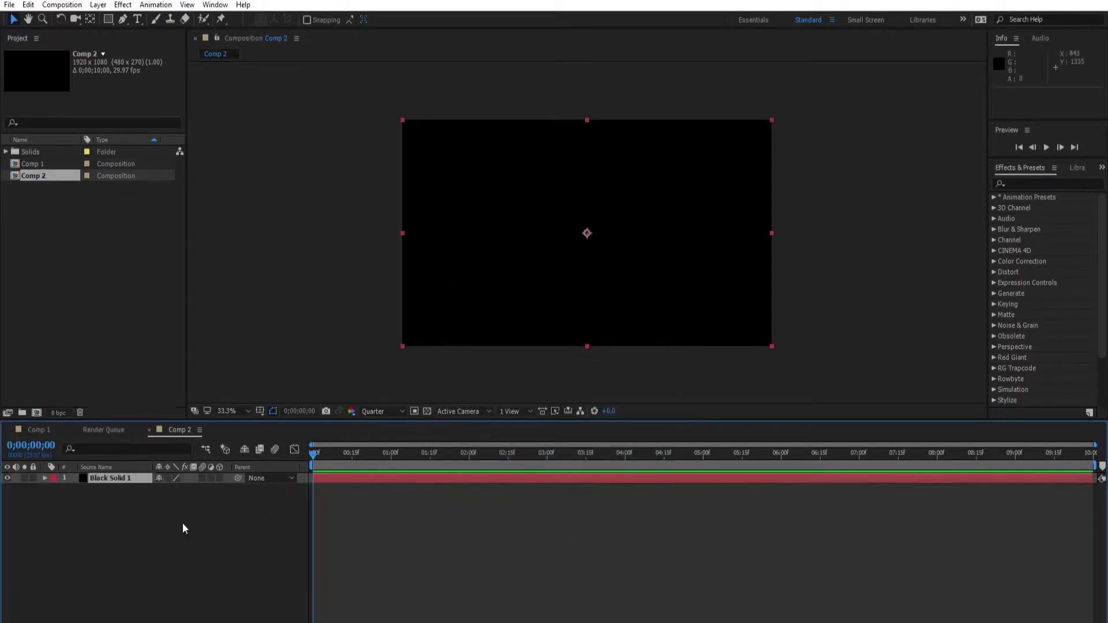
Search Effects & Presets for 'Plexus' and apply it to Black Solid 1.
click(1059, 184)
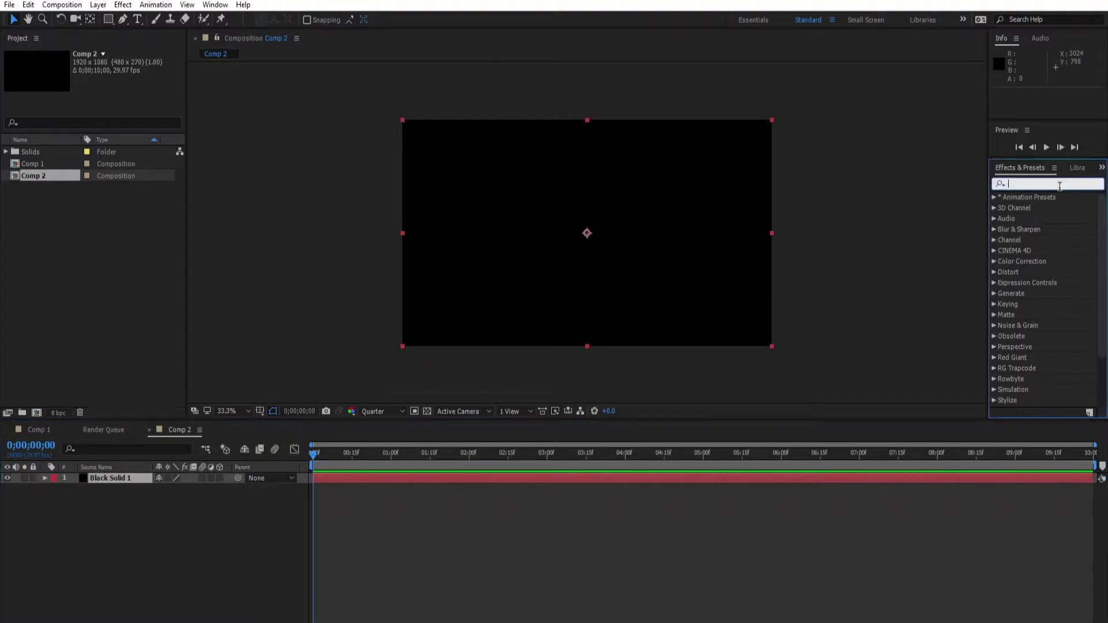
text(Plexus)
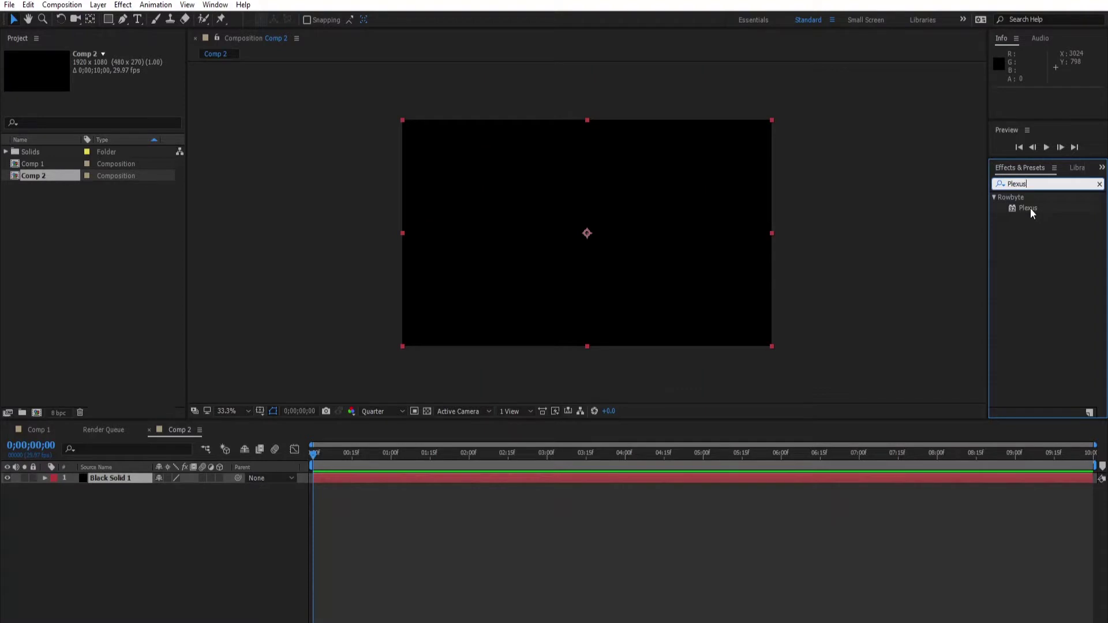
double_click(1028, 207)
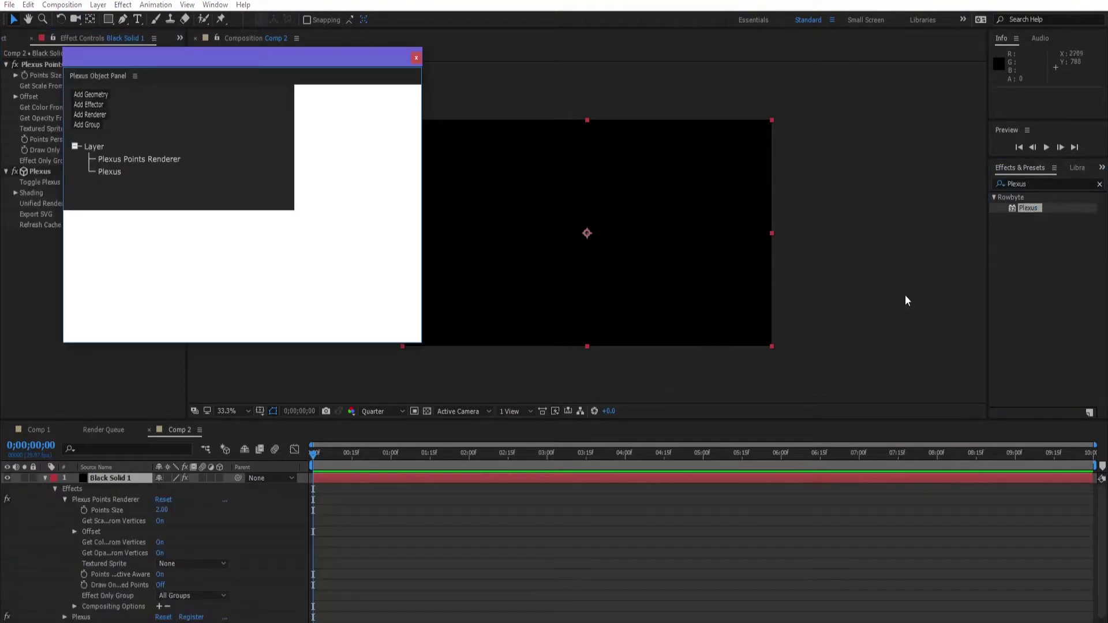
Dock and widen the Plexus Object Panel beside the viewer, viewing at 100%.
drag(176, 58, 161, 323)
drag(291, 169, 416, 182)
key(slash)
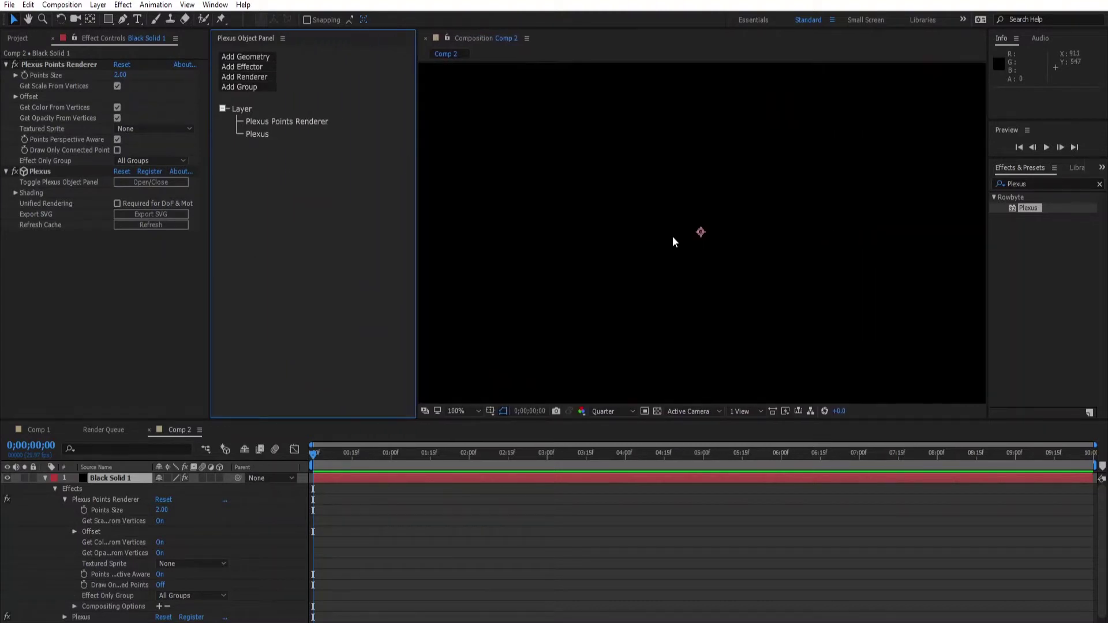
Add a Plexus Primitives geometry object so a cube grid of points appears.
click(243, 58)
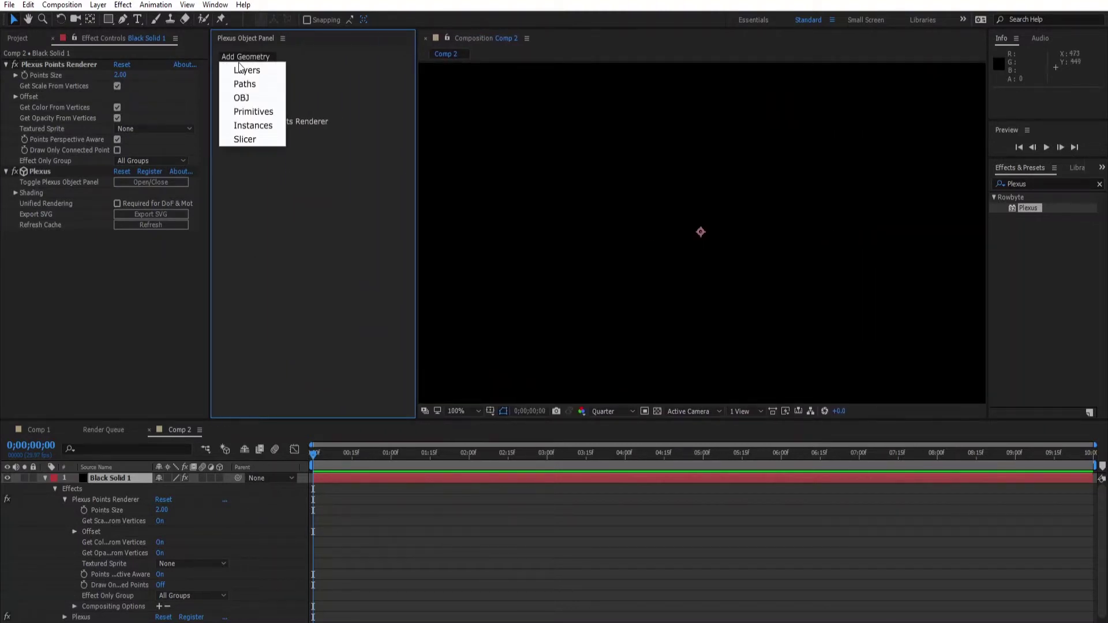
click(265, 113)
scroll(669, 214, down, 4)
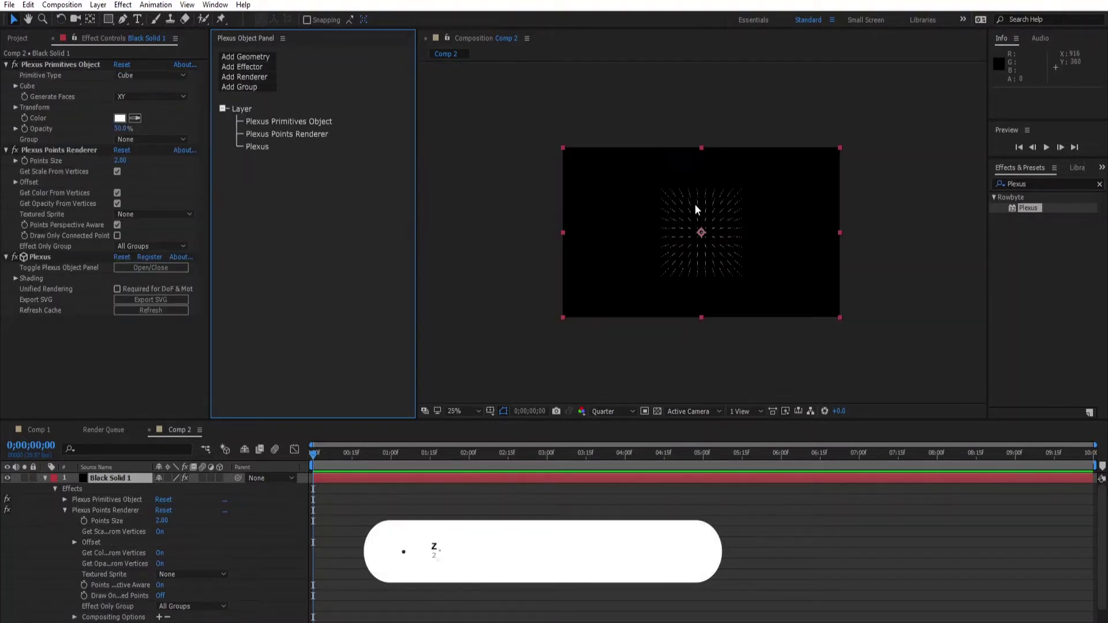
scroll(694, 205, up, 2)
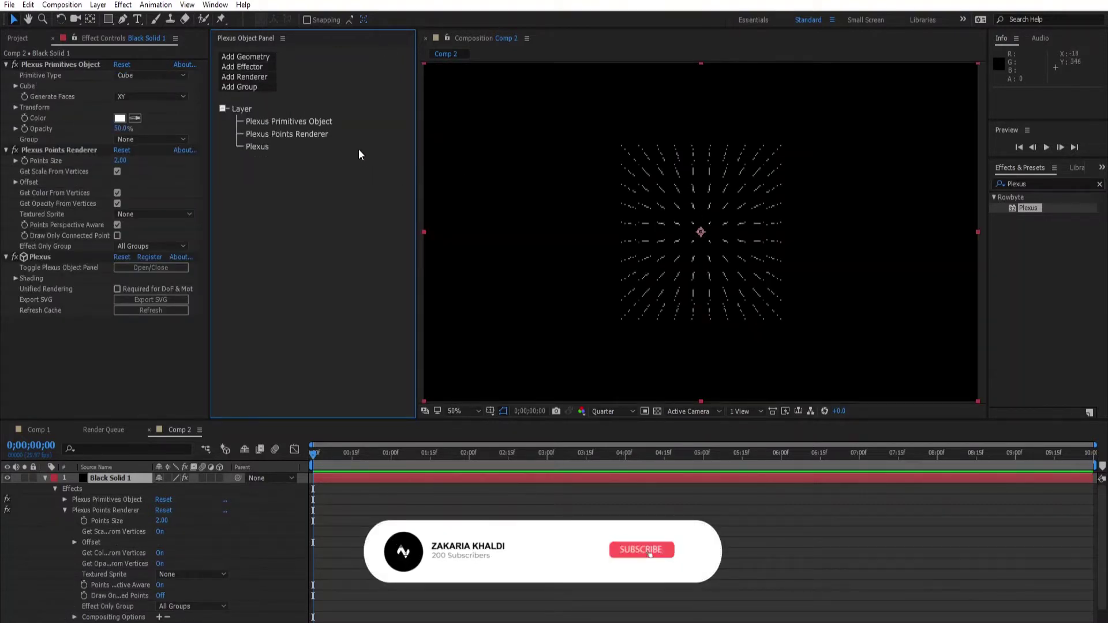
click(55, 77)
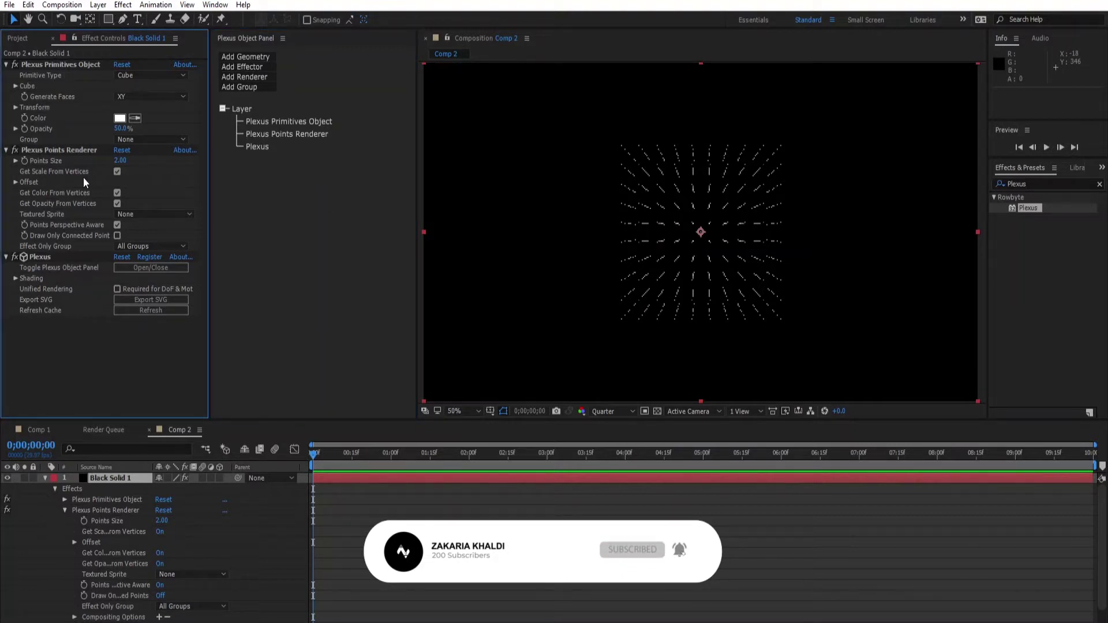
Add a Plexus Noise Effector and raise its Noise Amplitude to 2850 to scatter the points.
click(248, 68)
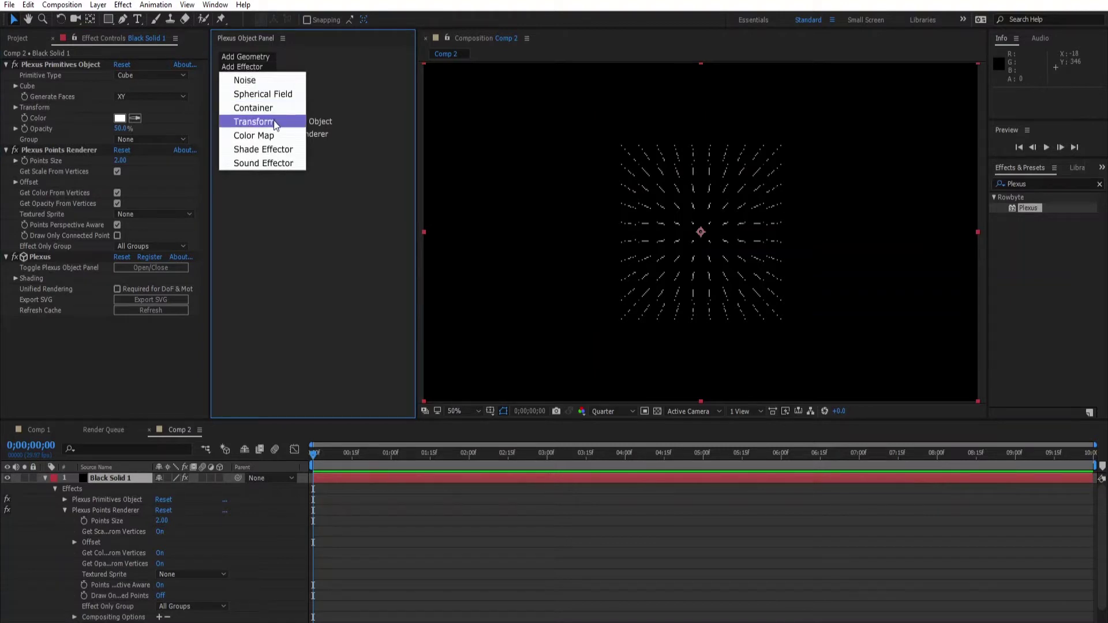
click(271, 81)
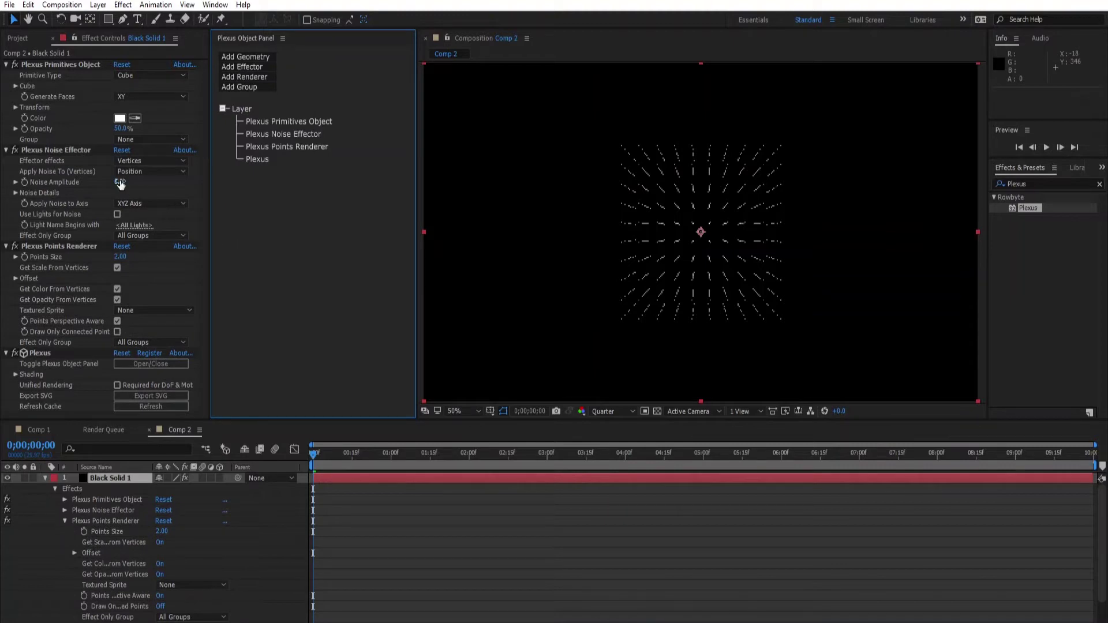
drag(118, 182, 626, 203)
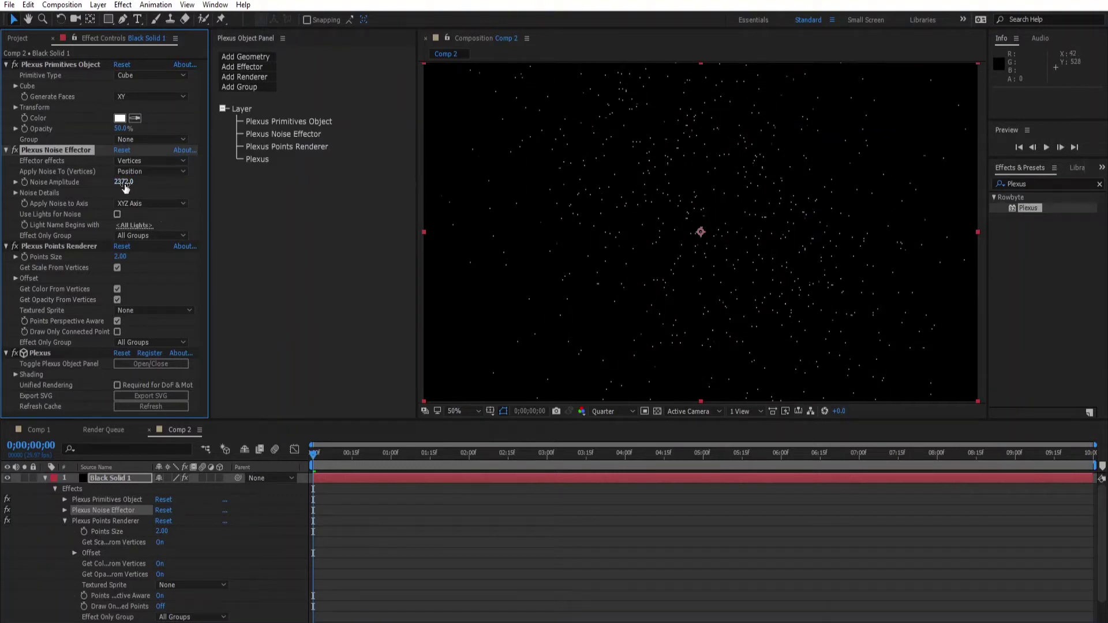
drag(125, 187, 404, 194)
click(261, 60)
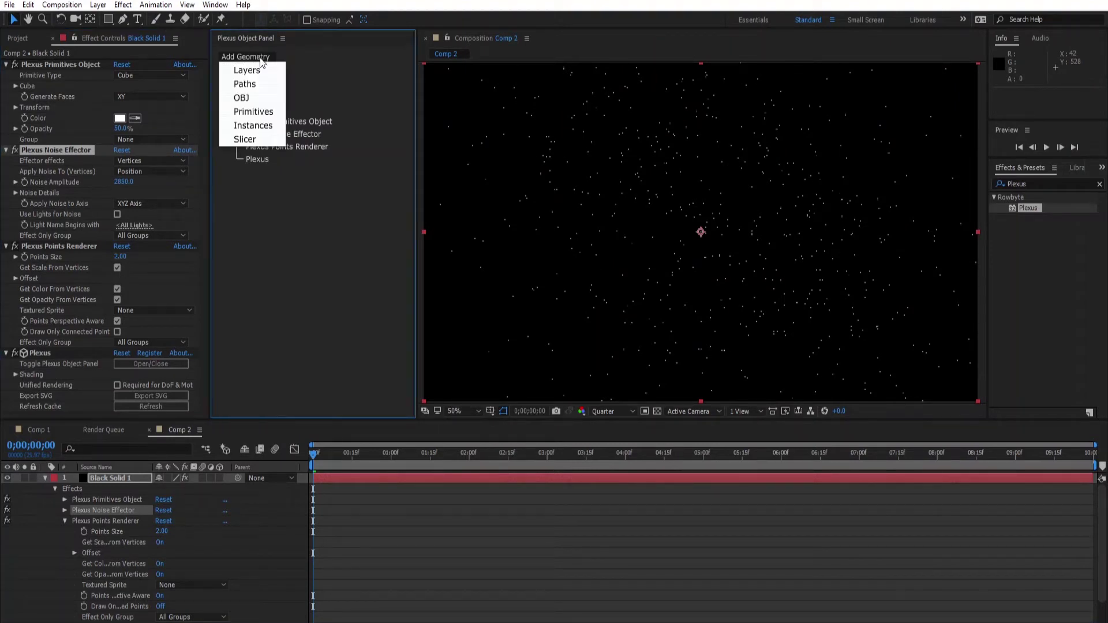
Add a Plexus Lines Renderer with Maximum Distance set to 193.
click(261, 77)
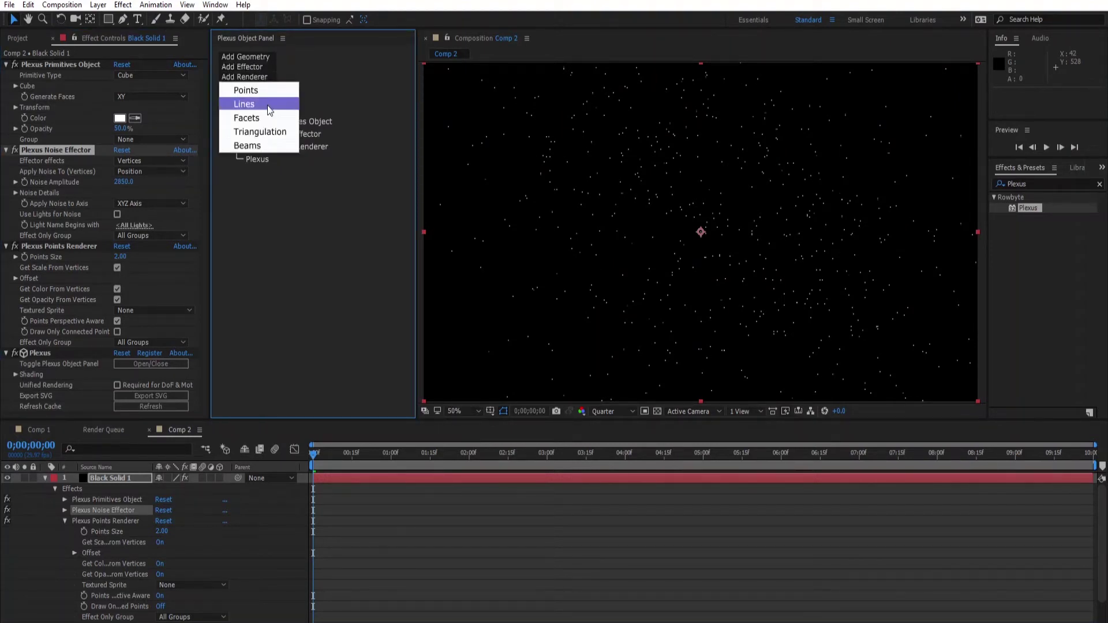
click(267, 105)
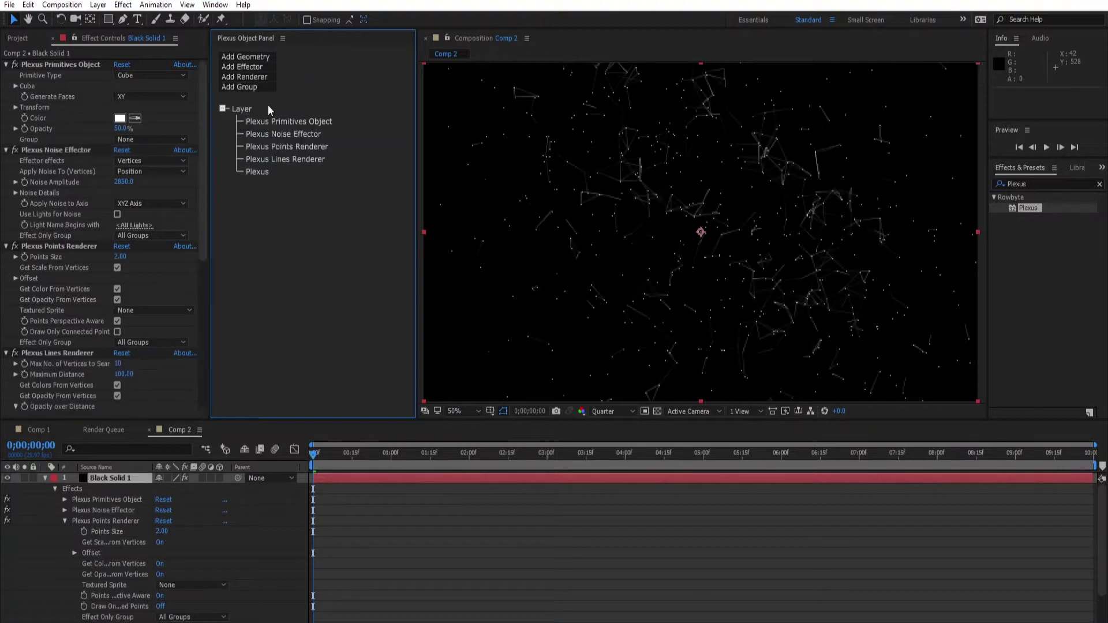
click(304, 159)
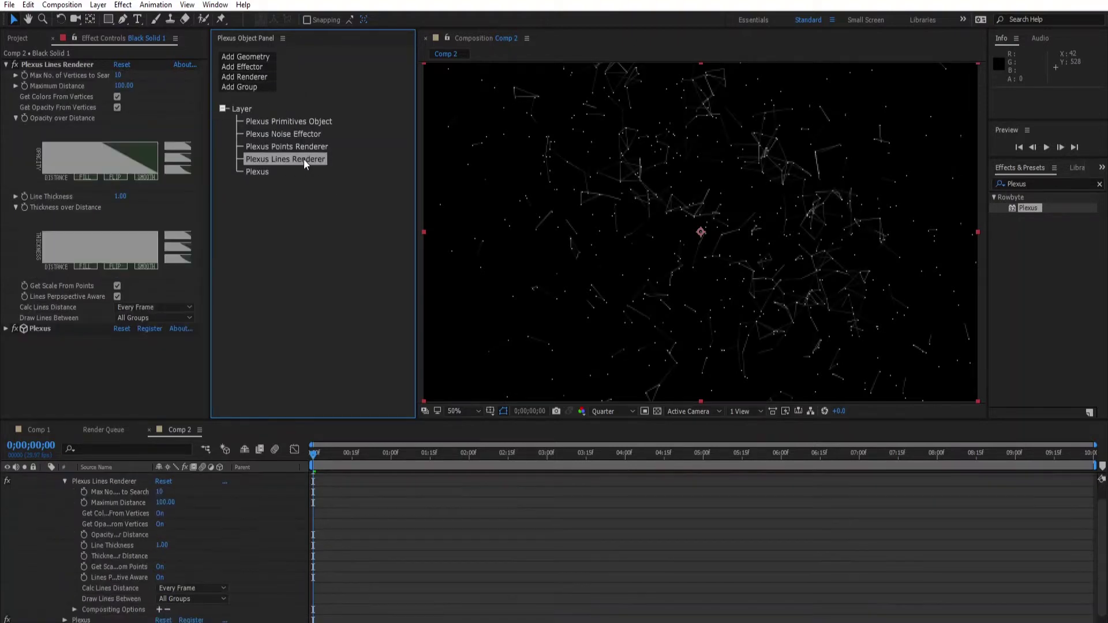
drag(124, 85, 183, 100)
Preview at Full resolution and set Max No. of Vertices to Search to 34.
click(621, 412)
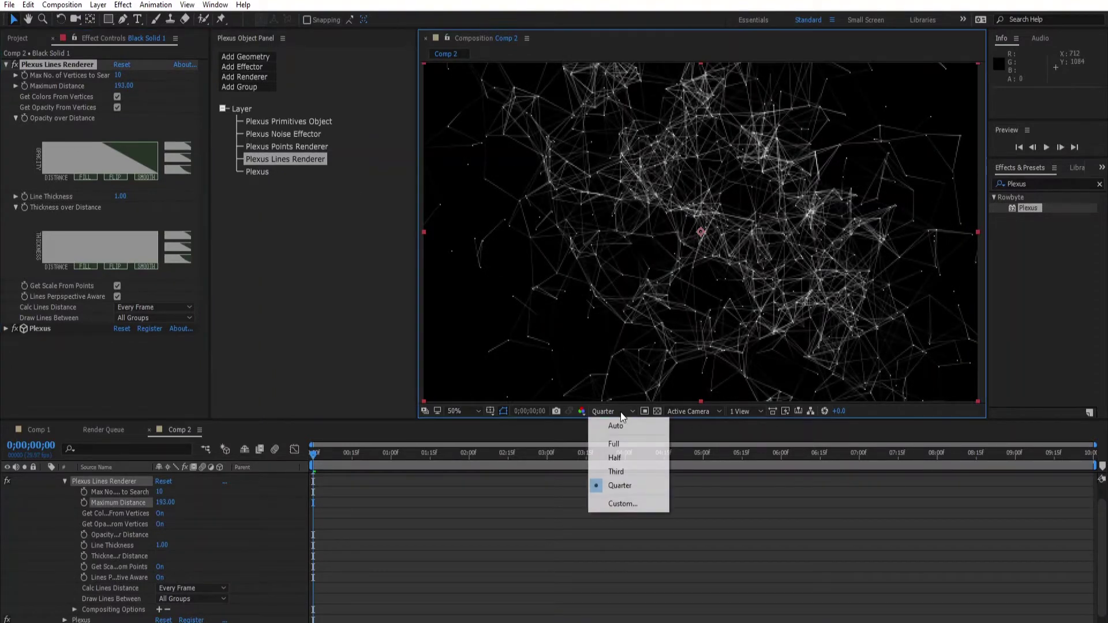
click(632, 445)
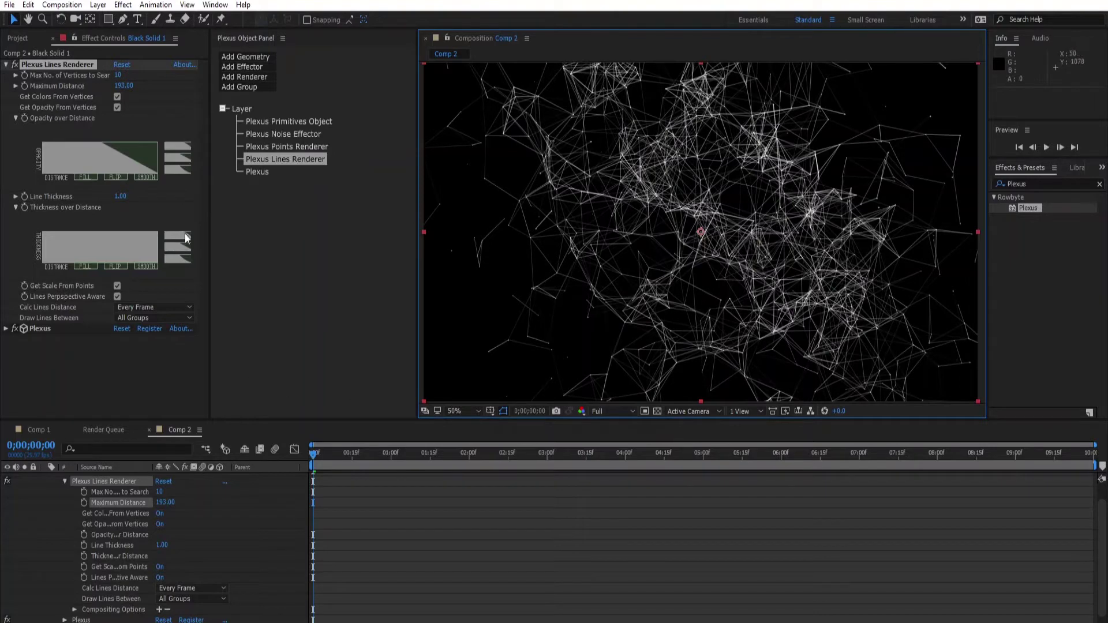
drag(122, 79, 184, 74)
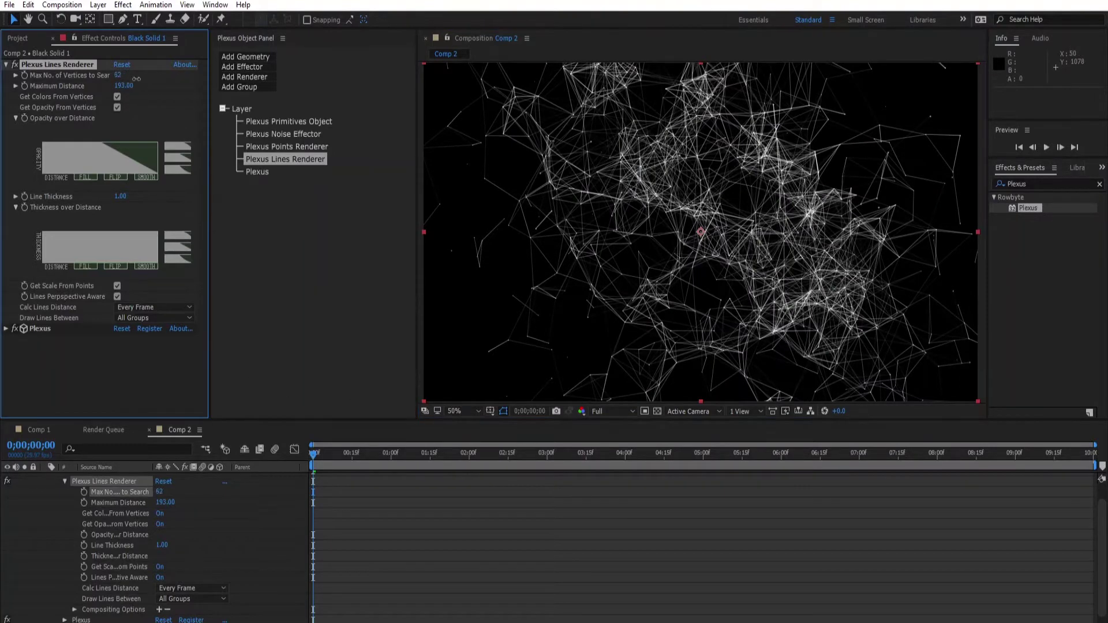
mouse_move(81, 83)
mouse_down()
mouse_move(61, 78)
mouse_move(75, 84)
mouse_up()
Reveal the Noise Effector's detailed settings in the effect controls.
click(263, 77)
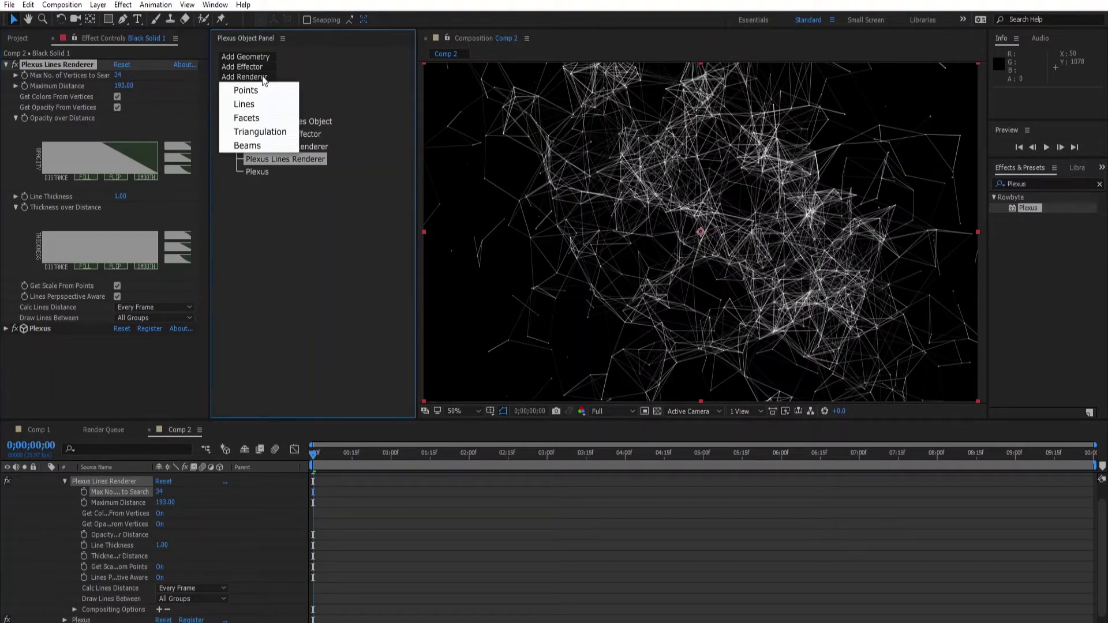
click(359, 84)
click(289, 122)
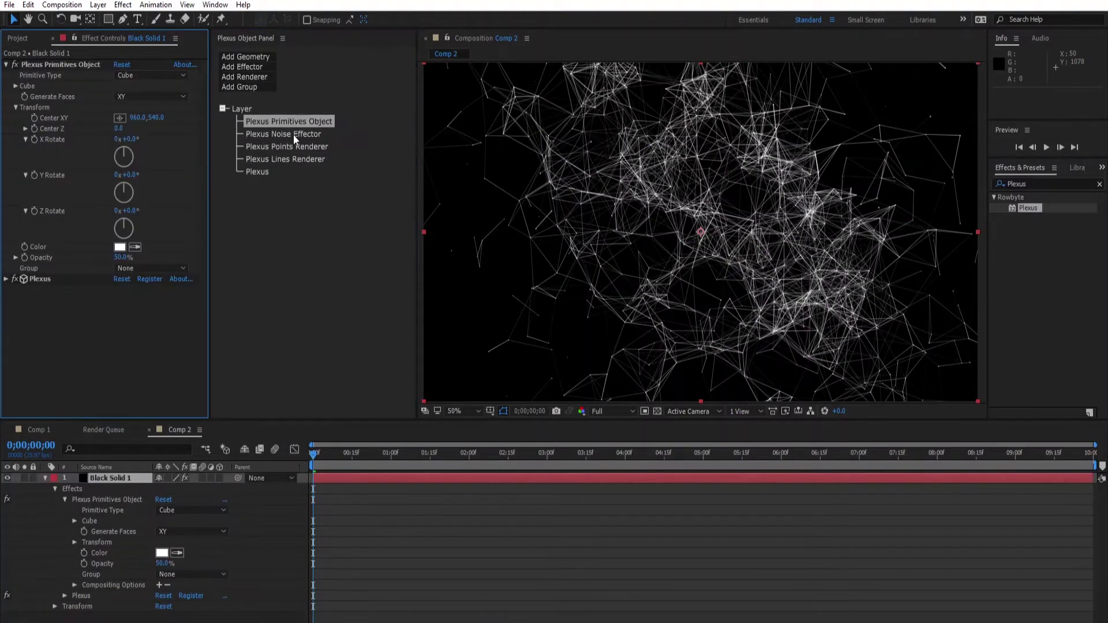
click(293, 133)
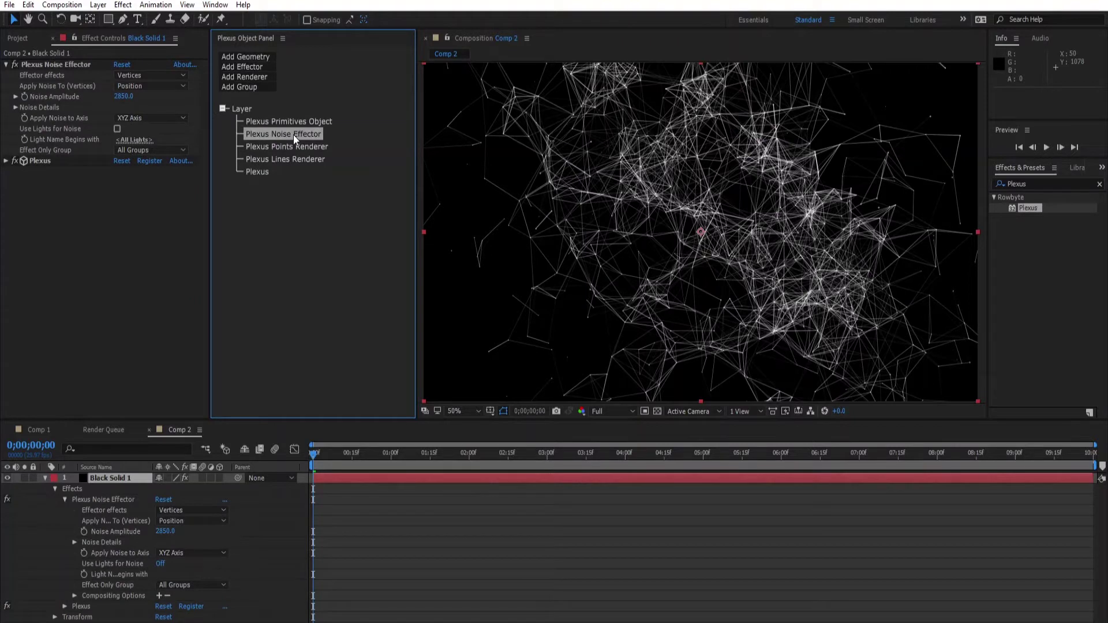
click(15, 107)
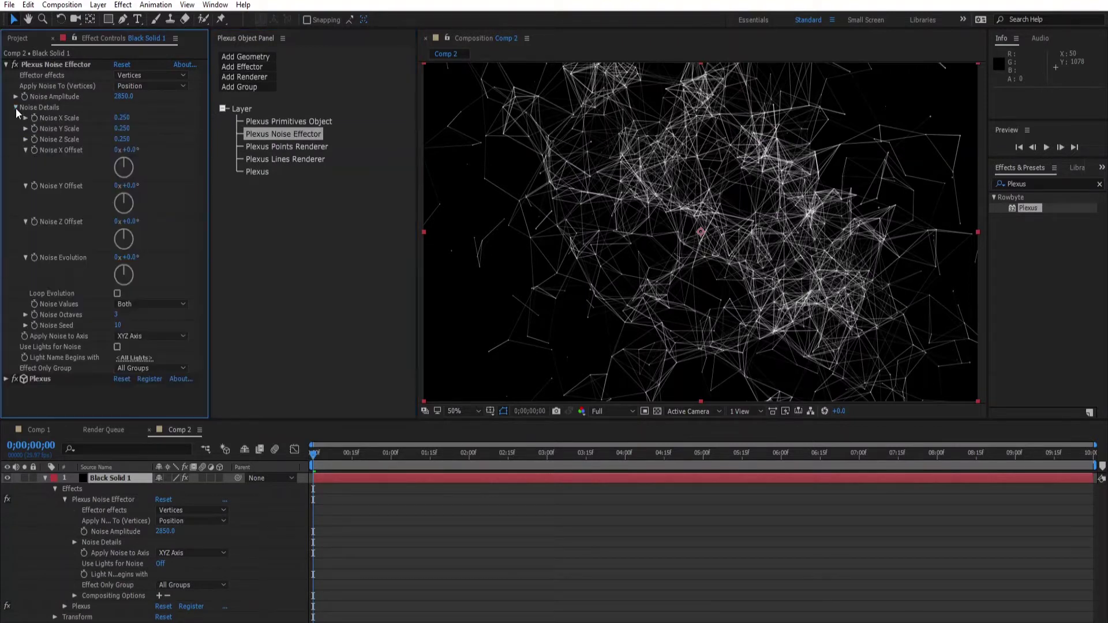
Give Noise Evolution a time*10 expression and start previewing the moving network.
alt+click(34, 258)
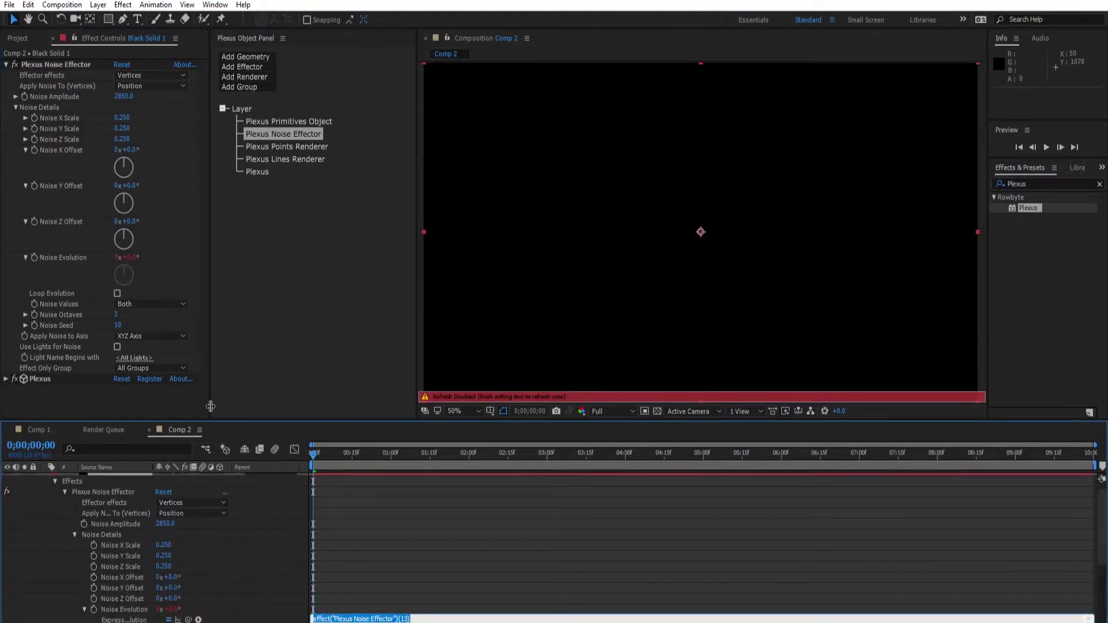
text(time*10)
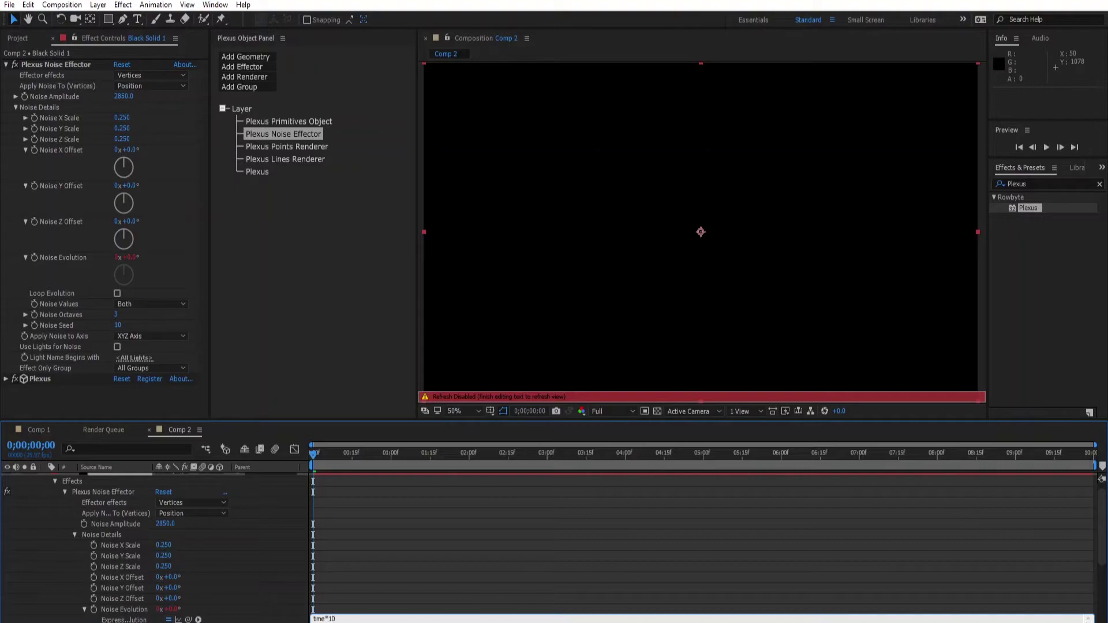
click(386, 532)
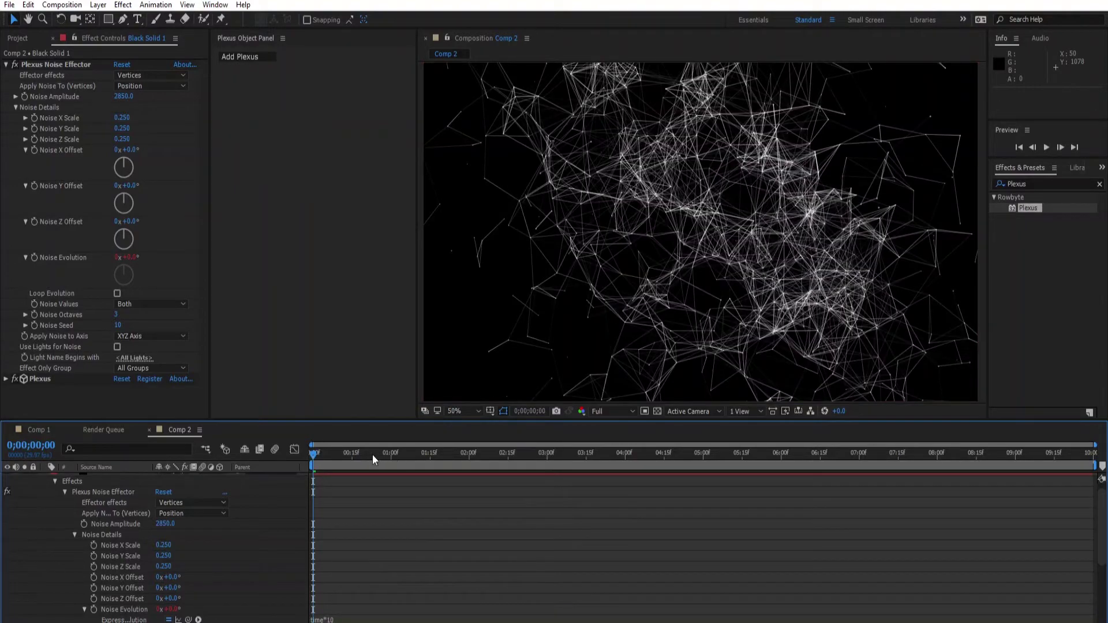
key(space)
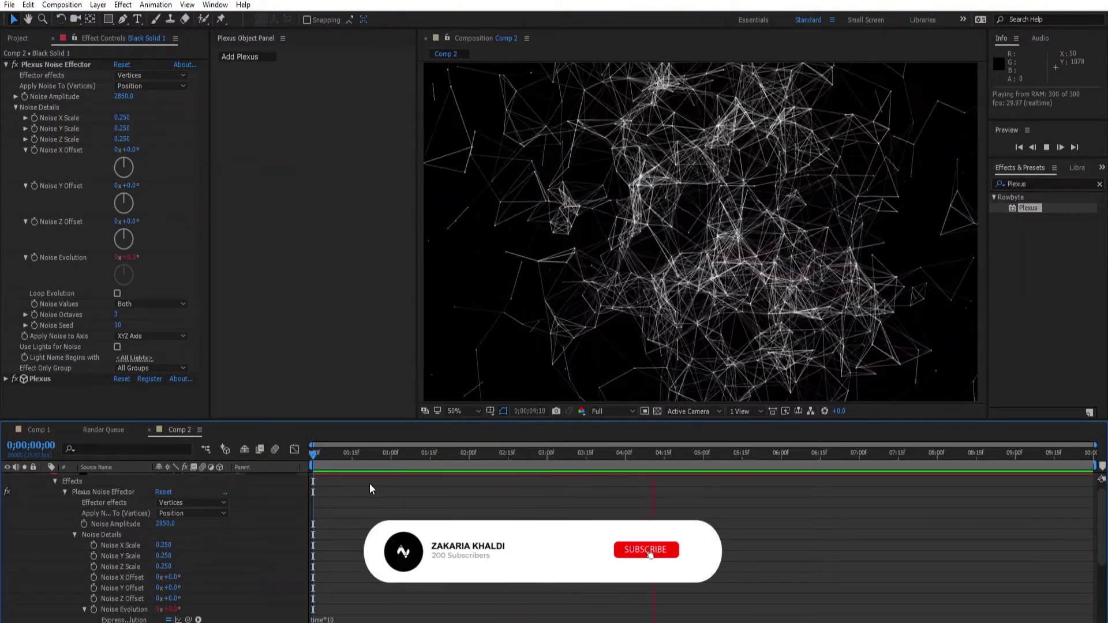
Stop playback at 0;00;05;26 and clear the effects search field.
key(space)
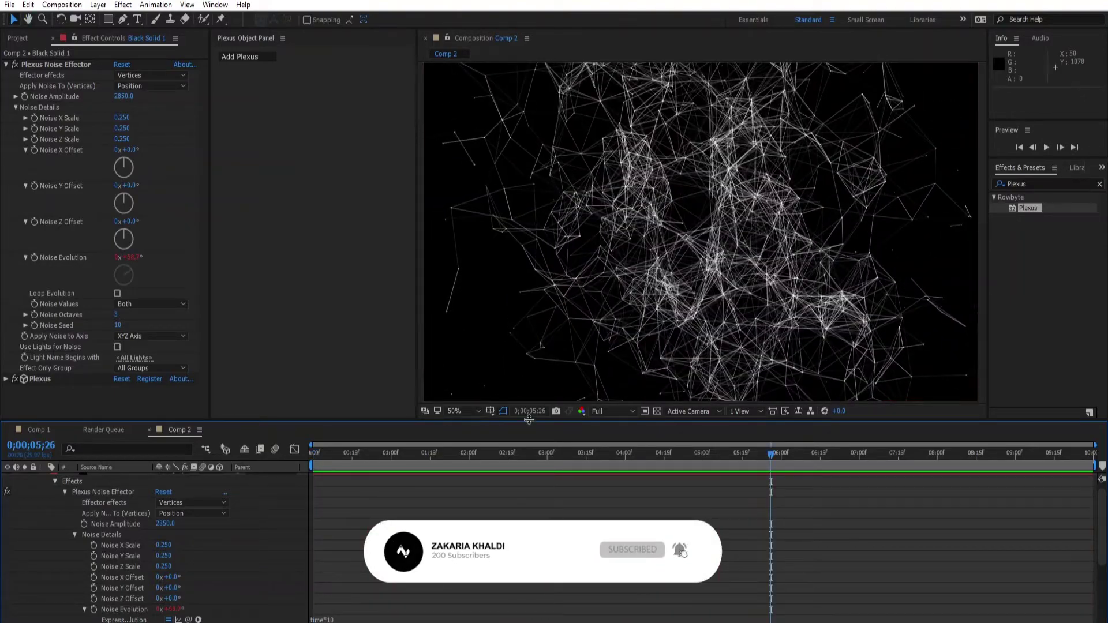
click(1099, 188)
Search for 'Gradient ramp' and apply the Gradient Ramp effect to Black Solid 1.
click(1056, 185)
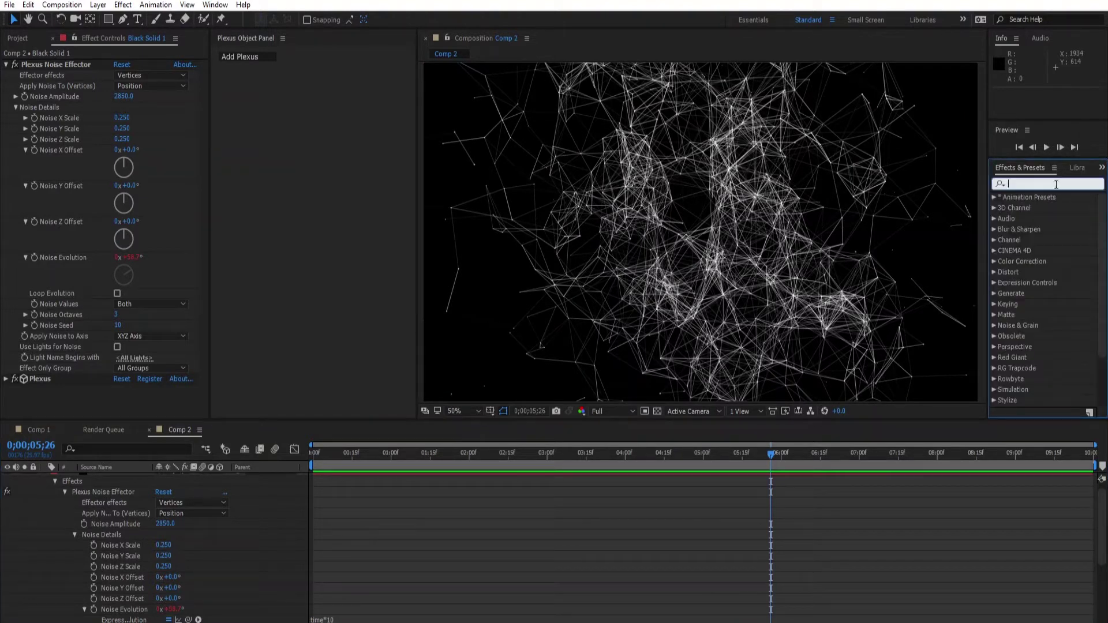
text(Gra)
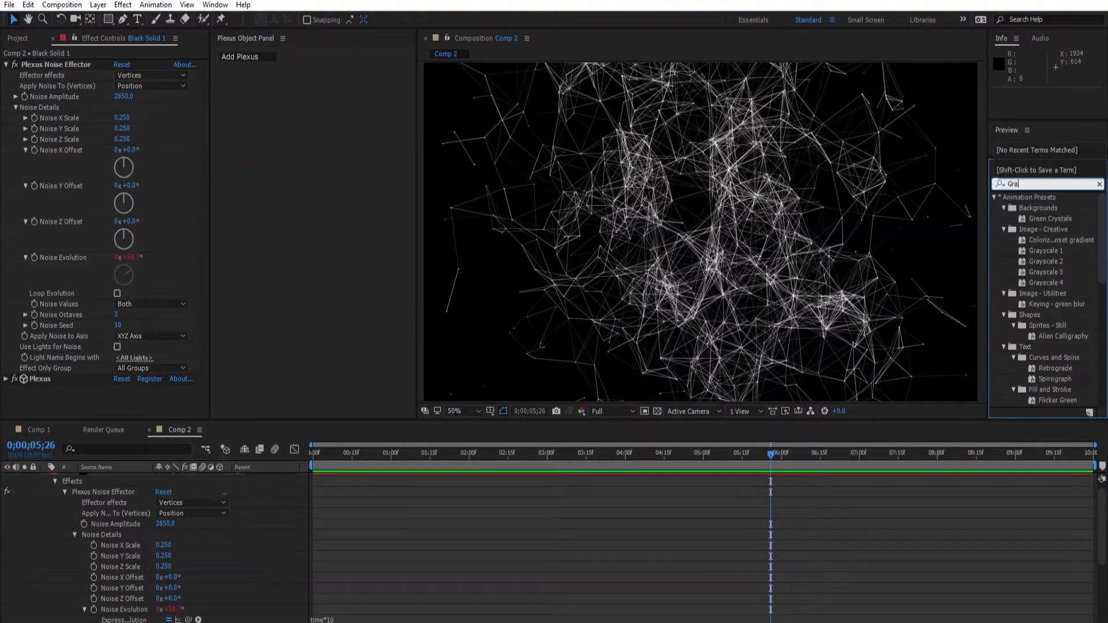
text(dient ramp)
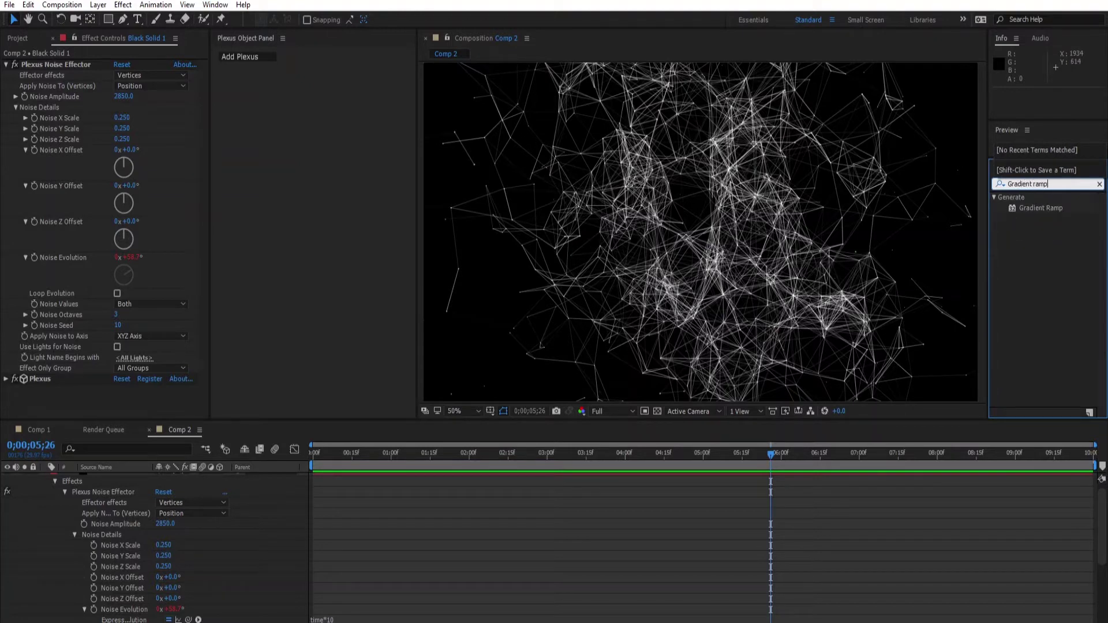
click(1068, 206)
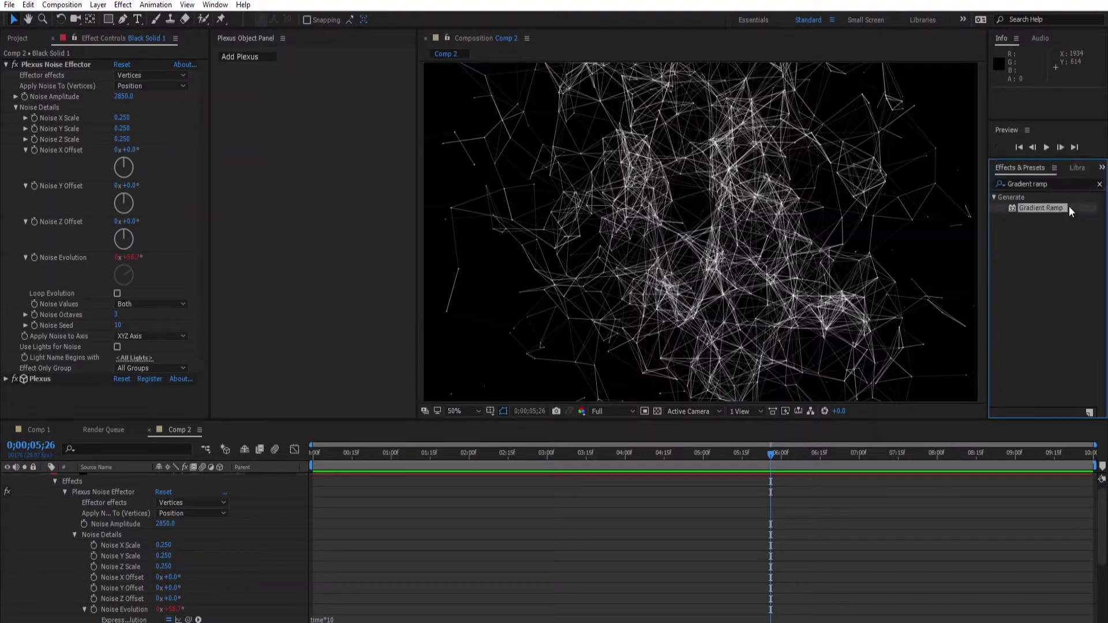
drag(1052, 206, 114, 494)
double_click(1026, 209)
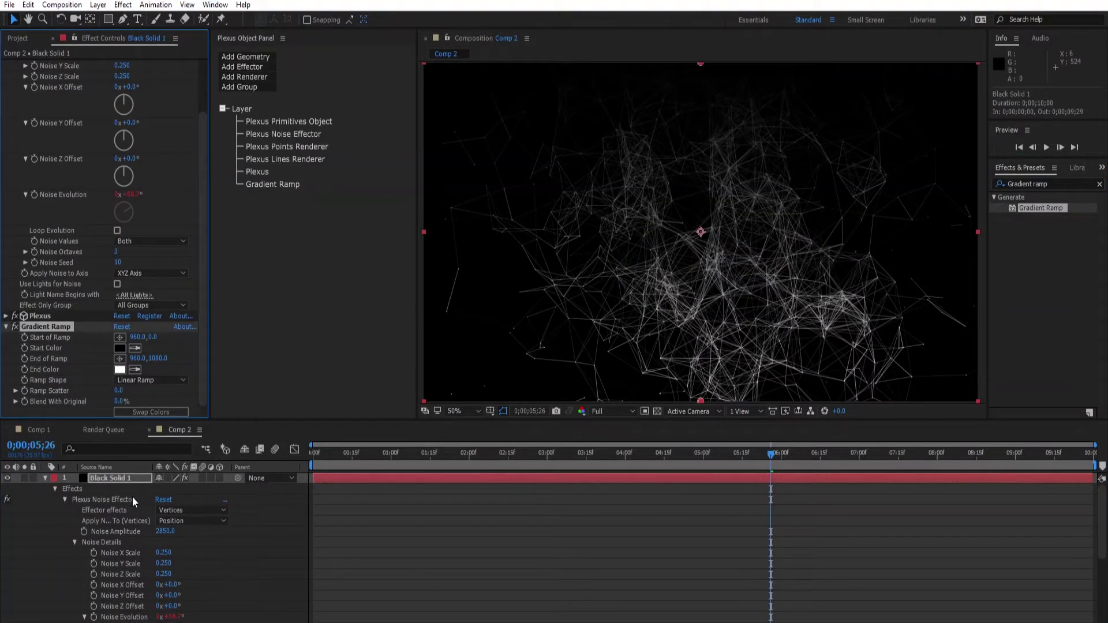
click(336, 341)
scroll(96, 192, up, 3)
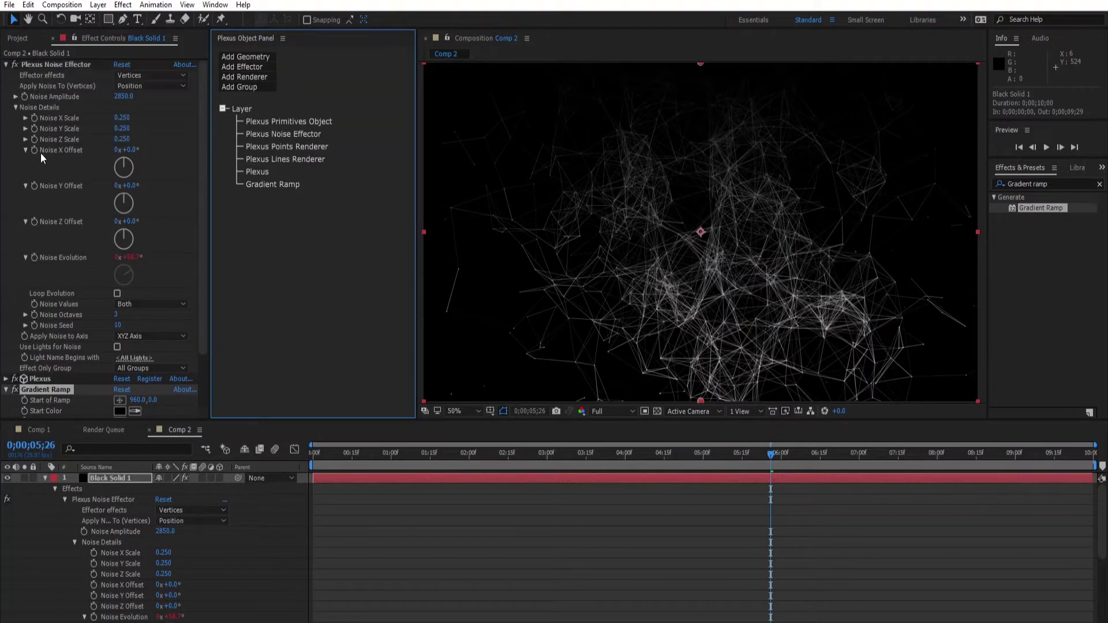
scroll(10, 390, down, 3)
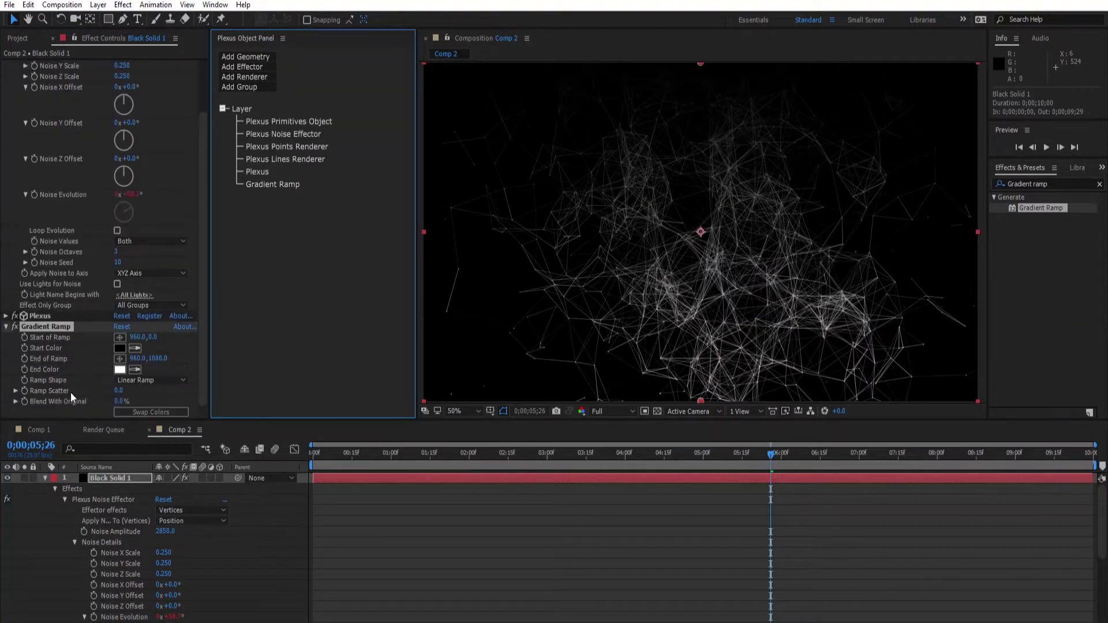
click(143, 378)
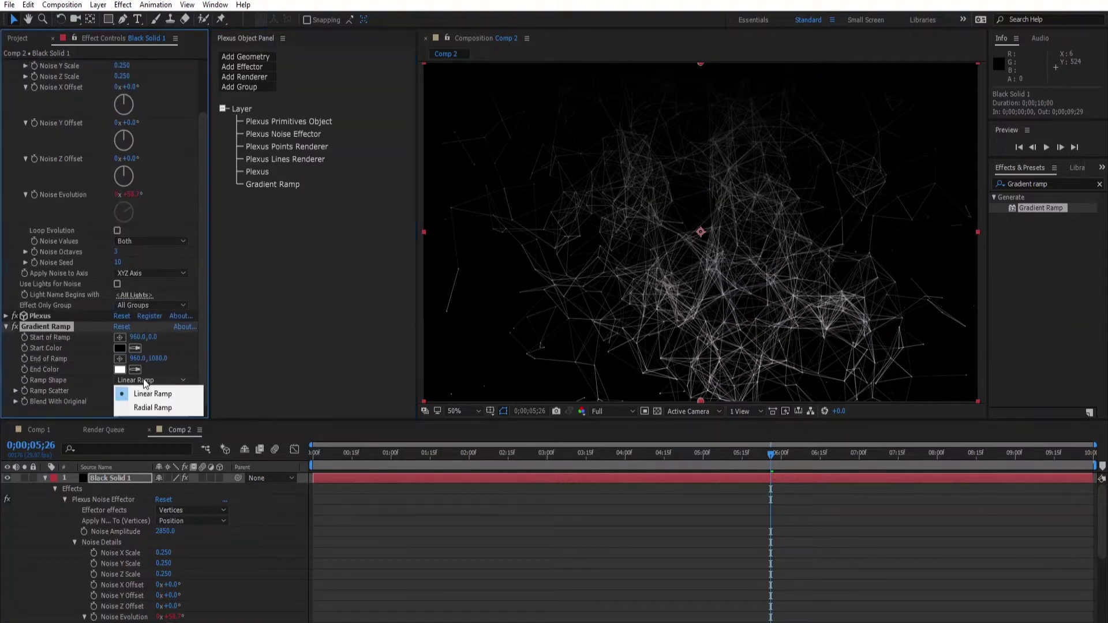
Make the Gradient Ramp radial, with Start at 960,508 and End at 1039,1939.
click(155, 408)
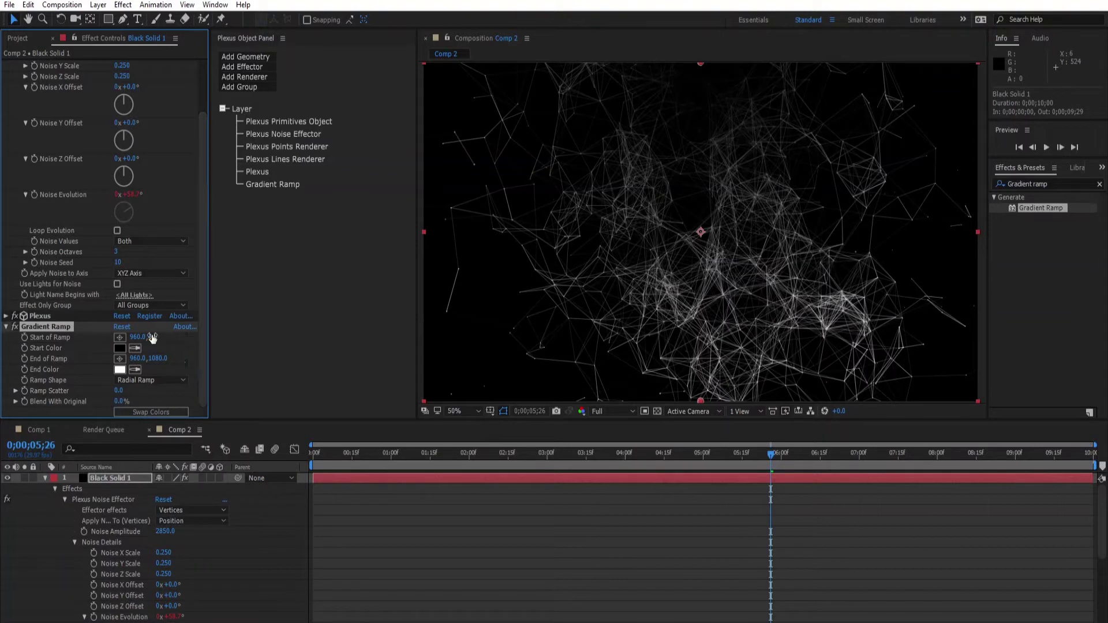
drag(152, 337, 414, 372)
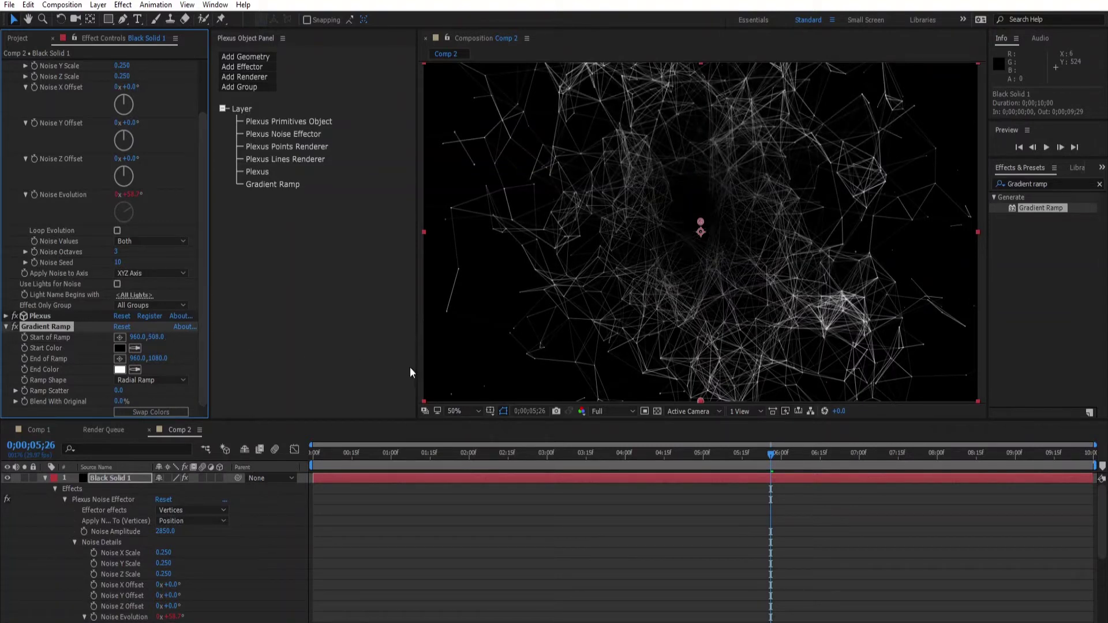
drag(138, 358, 663, 353)
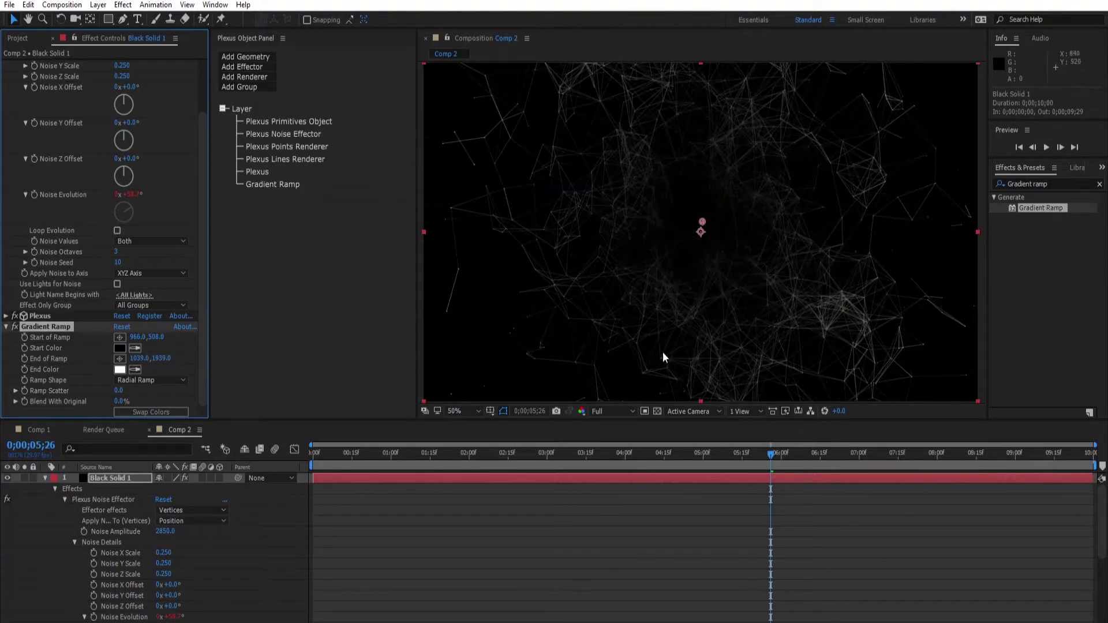
Set the ramp's Start Color to purple so it tints the plexus.
click(118, 349)
click(254, 466)
click(236, 436)
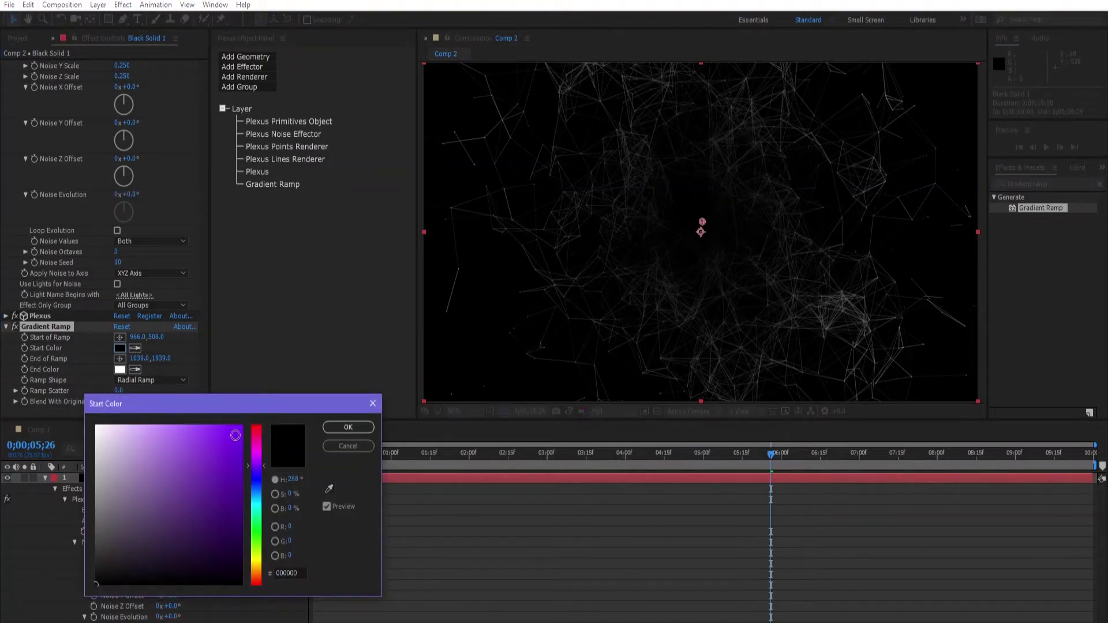
click(348, 427)
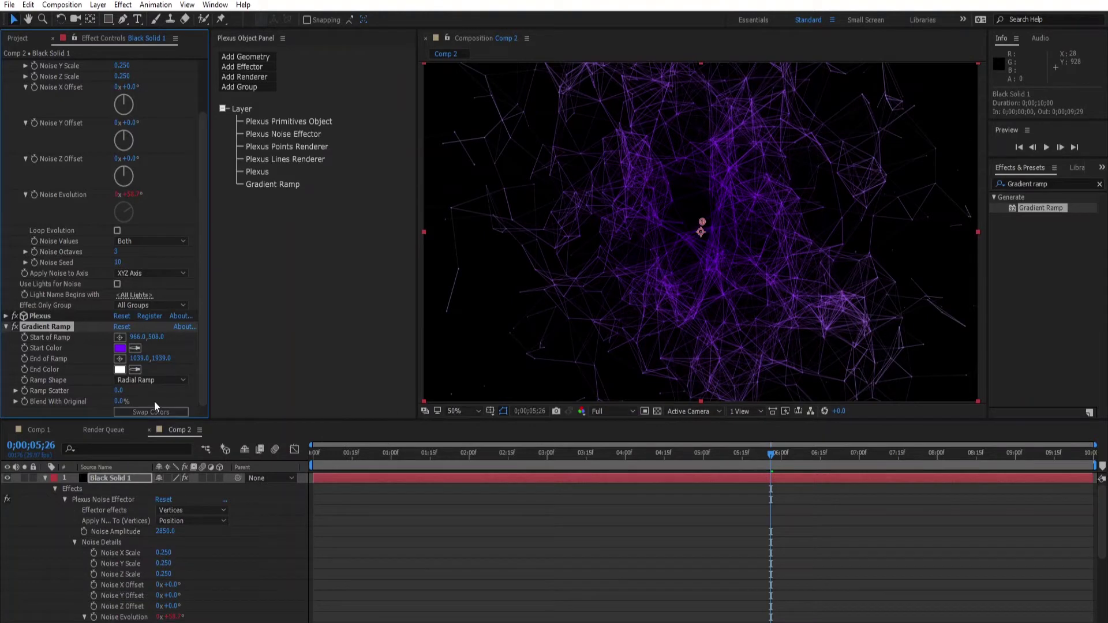
click(120, 370)
Set the Gradient Ramp End Color to red (FF0000) in the colour picker.
click(255, 551)
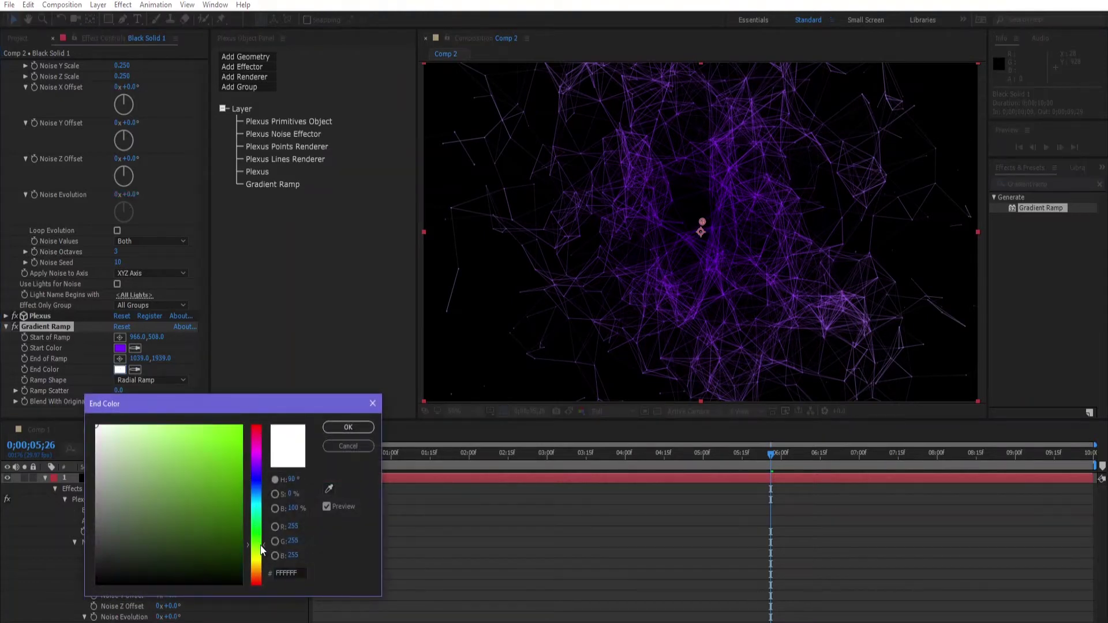
click(238, 428)
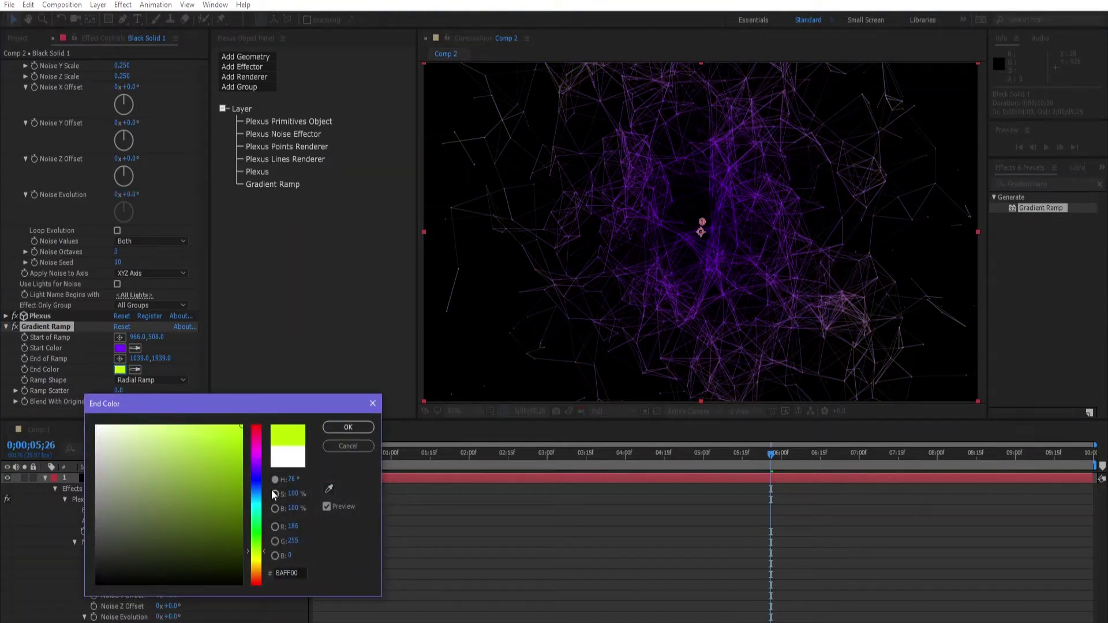
drag(257, 559, 262, 416)
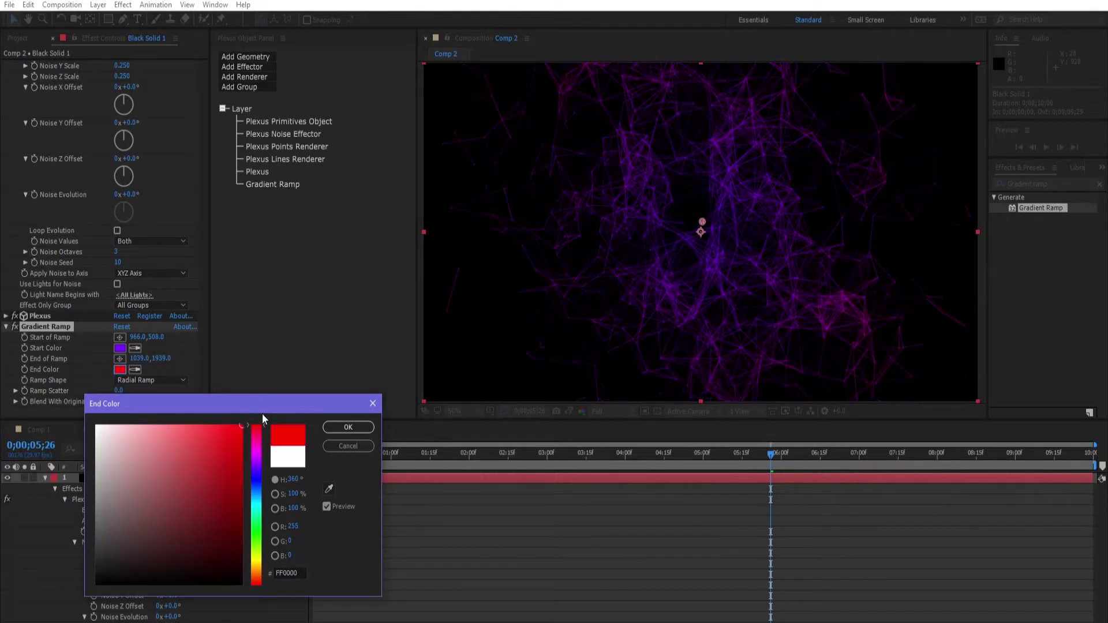
click(339, 427)
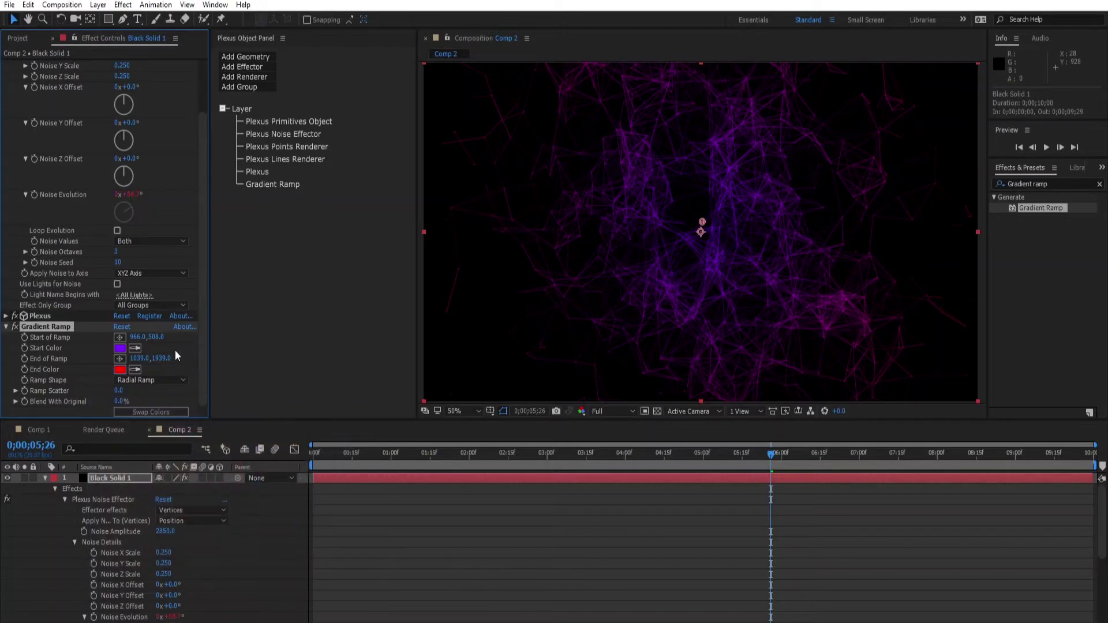
Place the ramp start at 966,273 and end at 1039,1703, then preview the plexus.
drag(155, 337, 3, 354)
key(space)
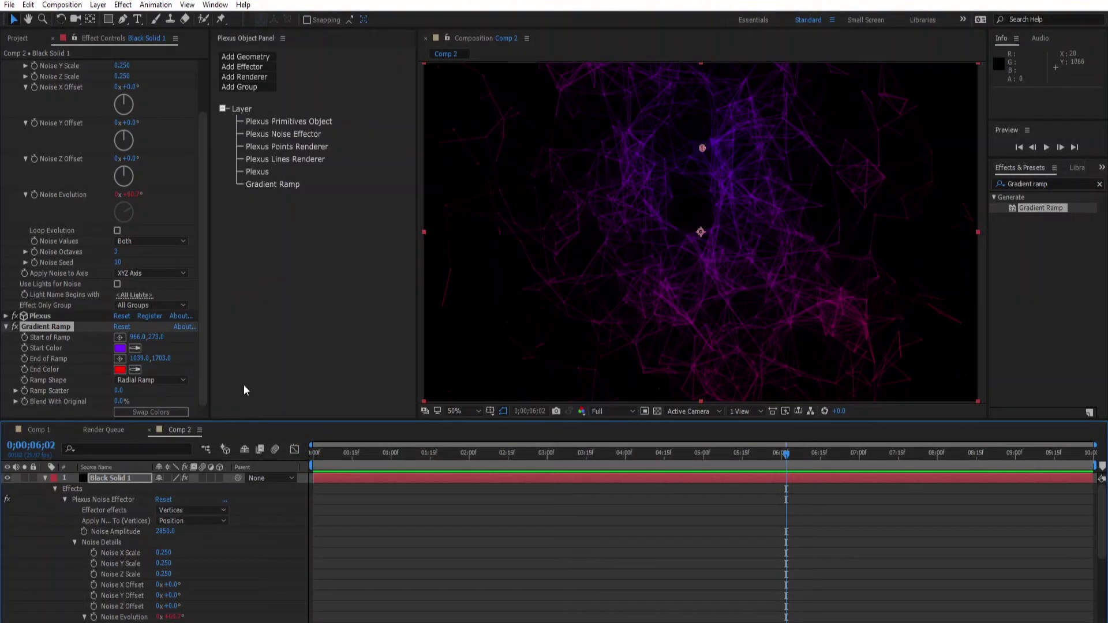
Create a white PLEXUS text layer in Mont ExtraLight at 156 px.
click(138, 19)
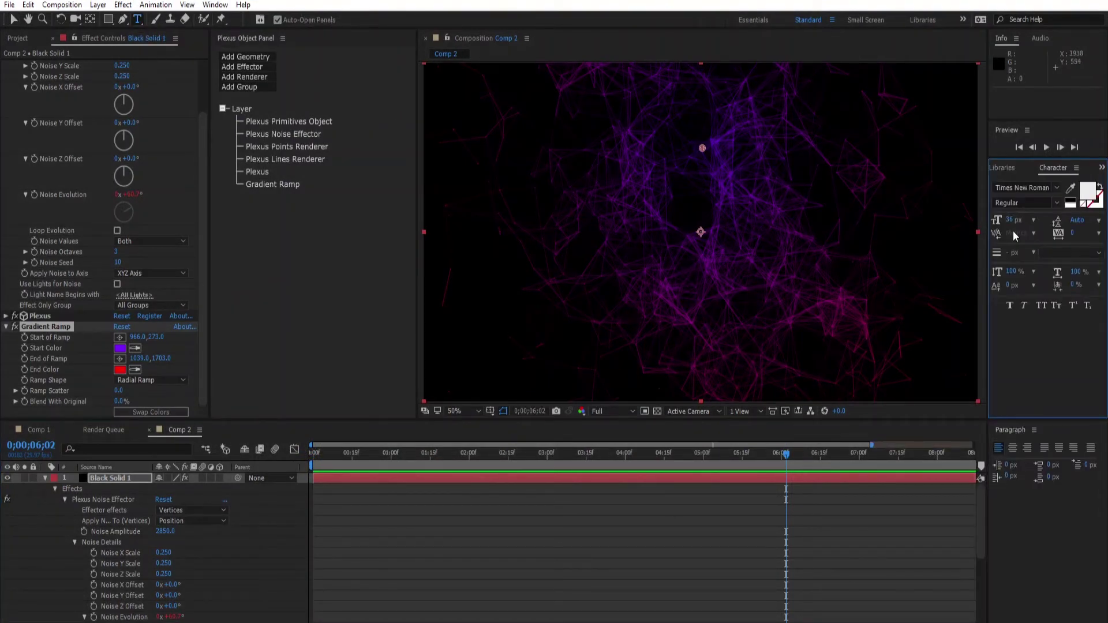
click(1020, 187)
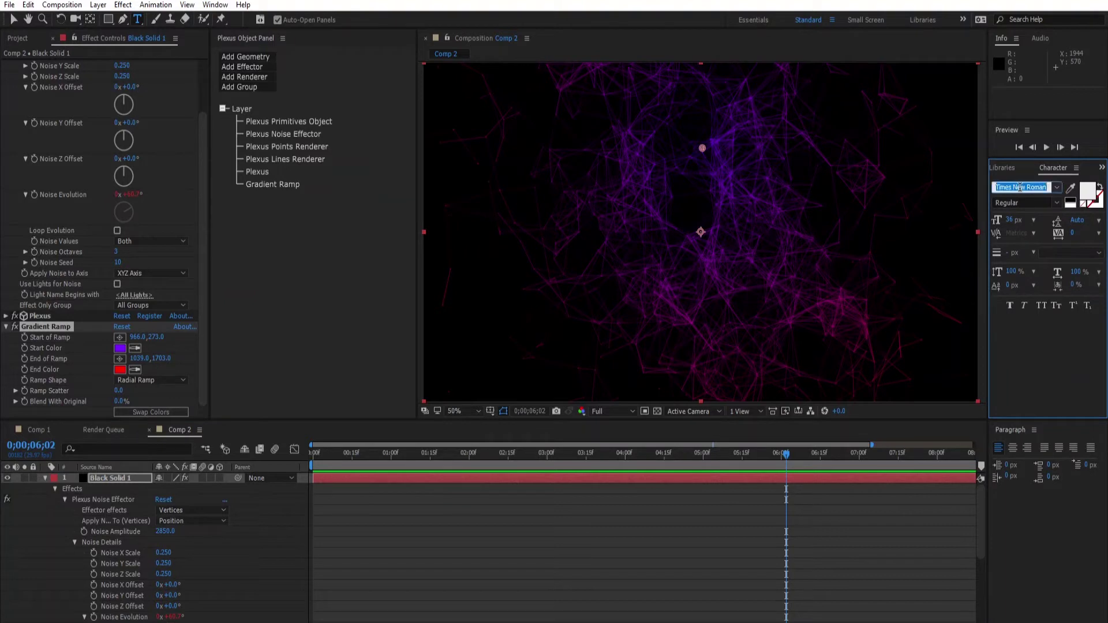
text(Mont)
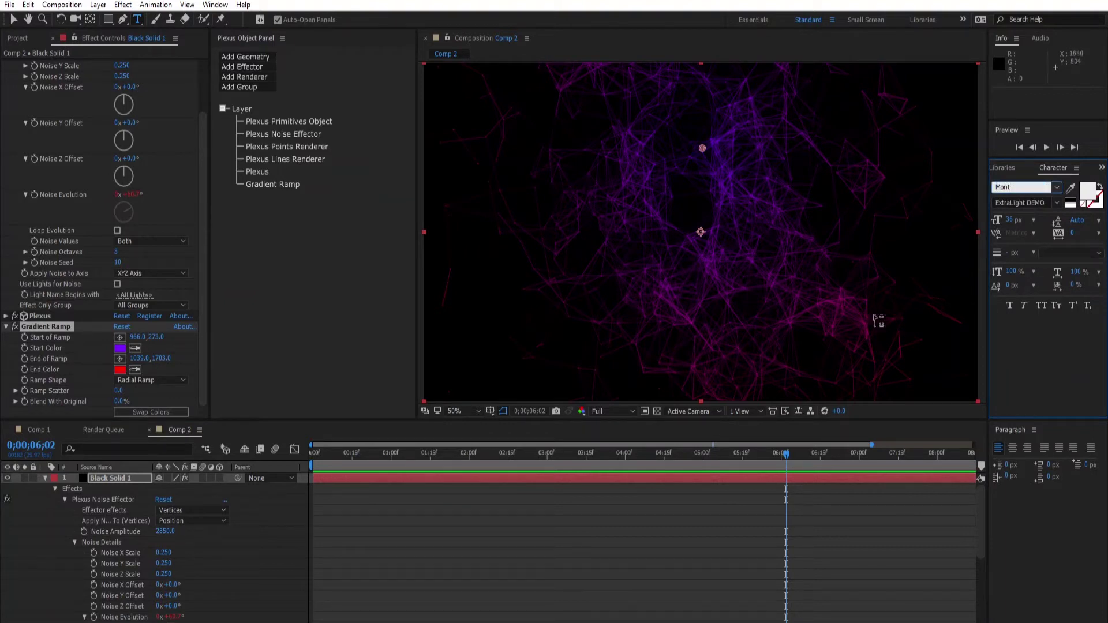
click(604, 242)
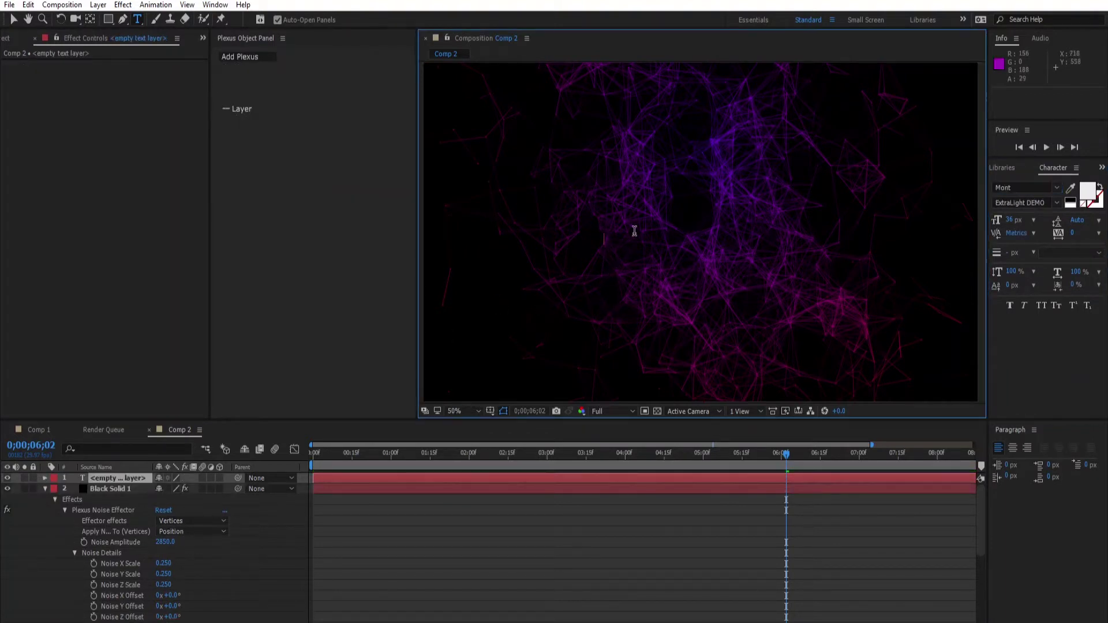
drag(1010, 223, 1094, 214)
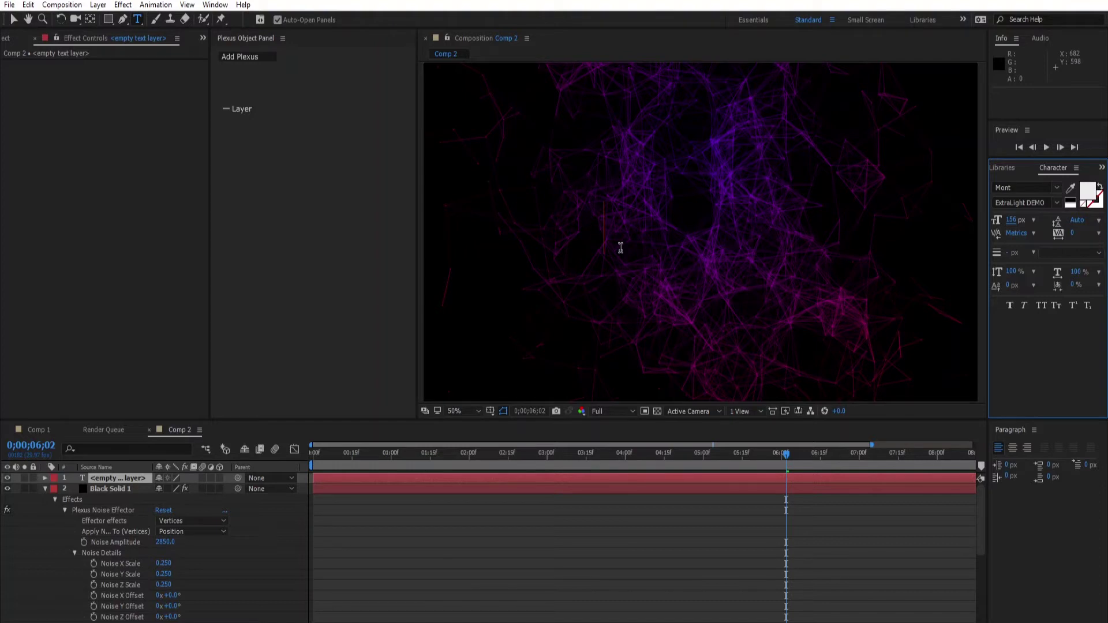
text(PLEXUS)
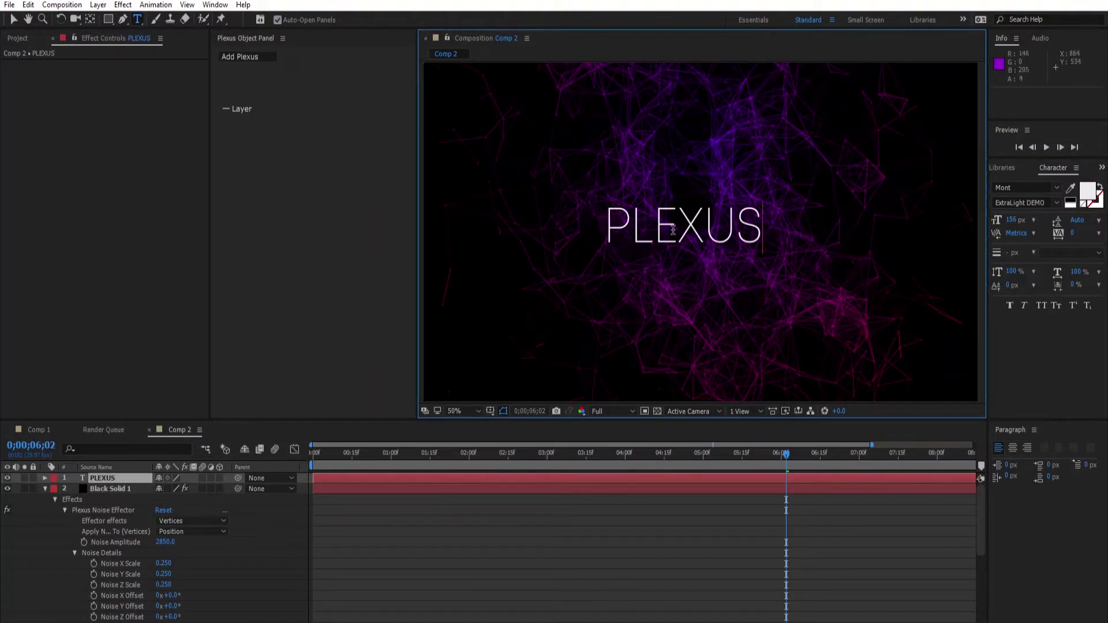
Shift the PLEXUS title slightly right and down to centre it over the network.
key(KP_Enter)
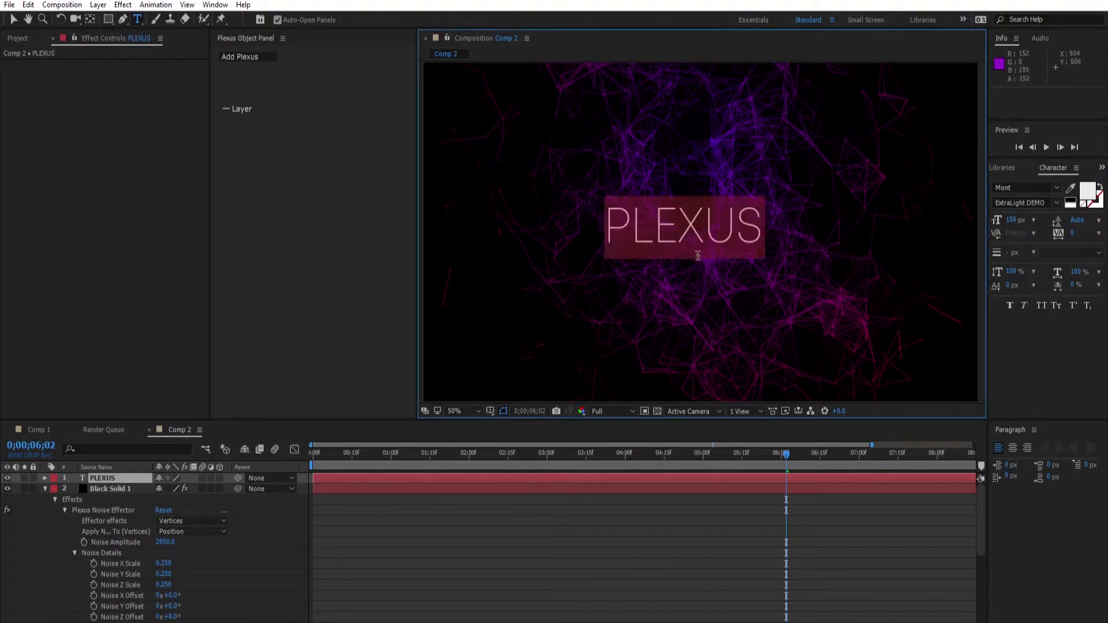
drag(737, 291, 751, 297)
double_click(740, 303)
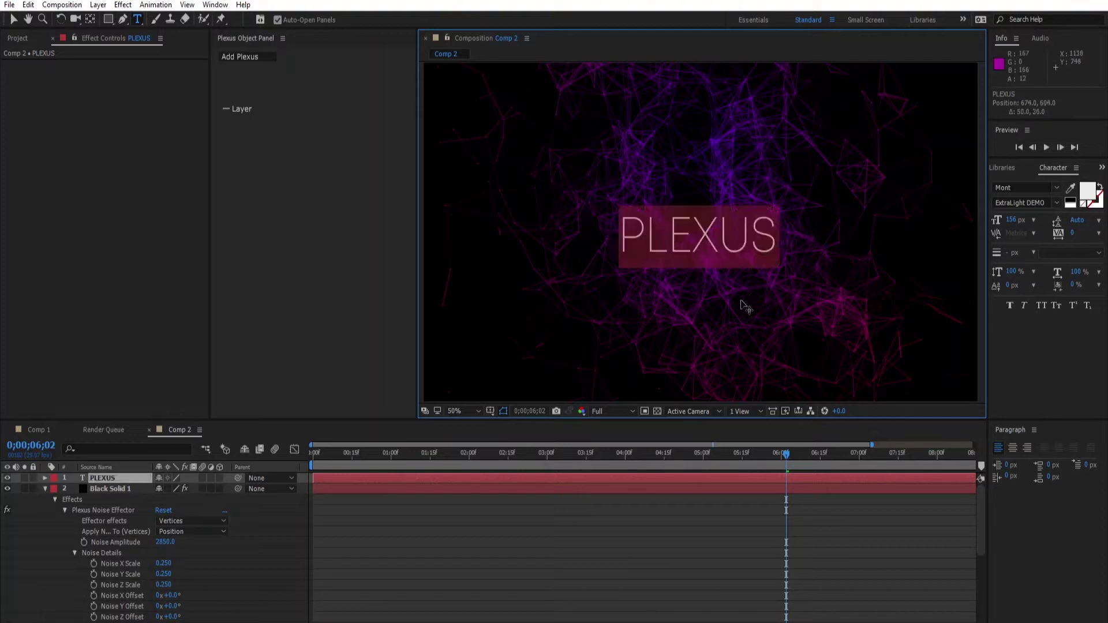
click(482, 540)
Add a 'Lines' text layer in Mont Heavy at 81 px.
click(686, 293)
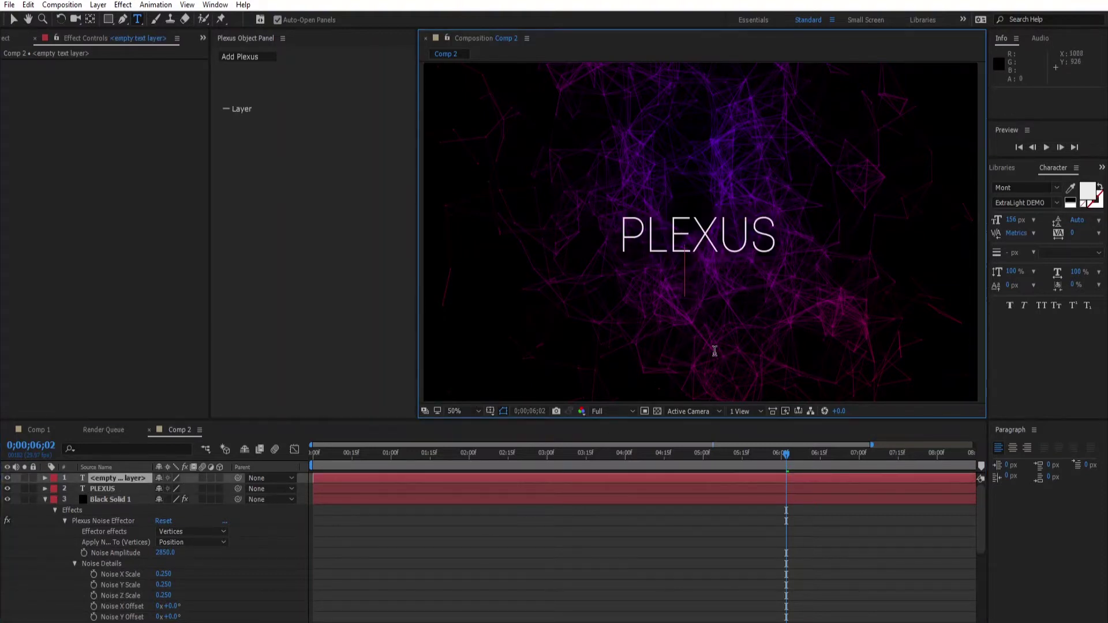
text(Lines)
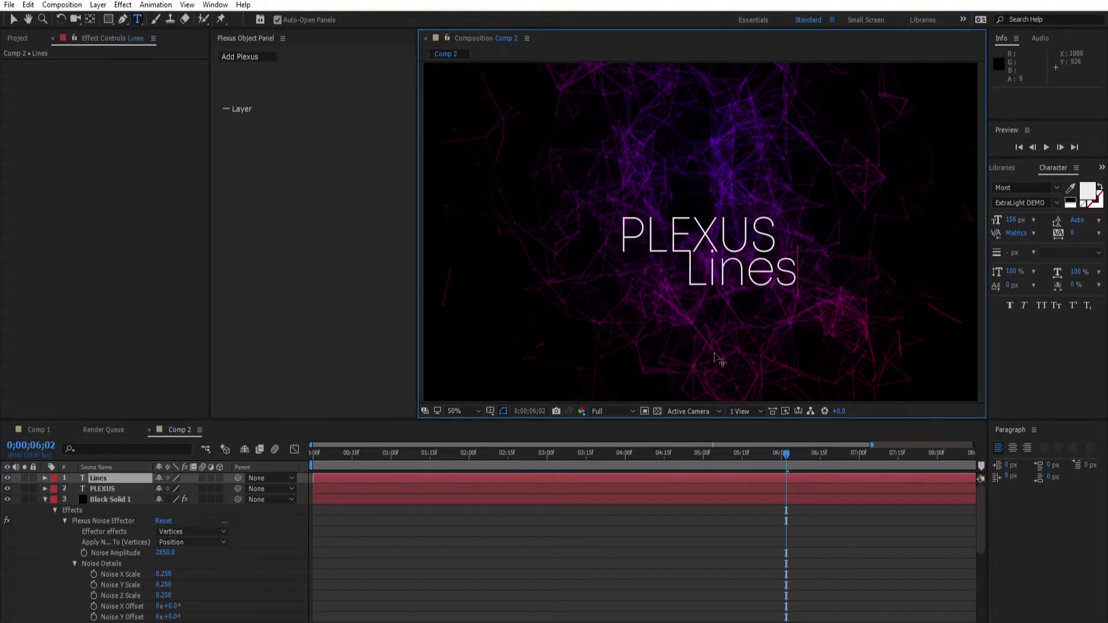
key(ctrl+a)
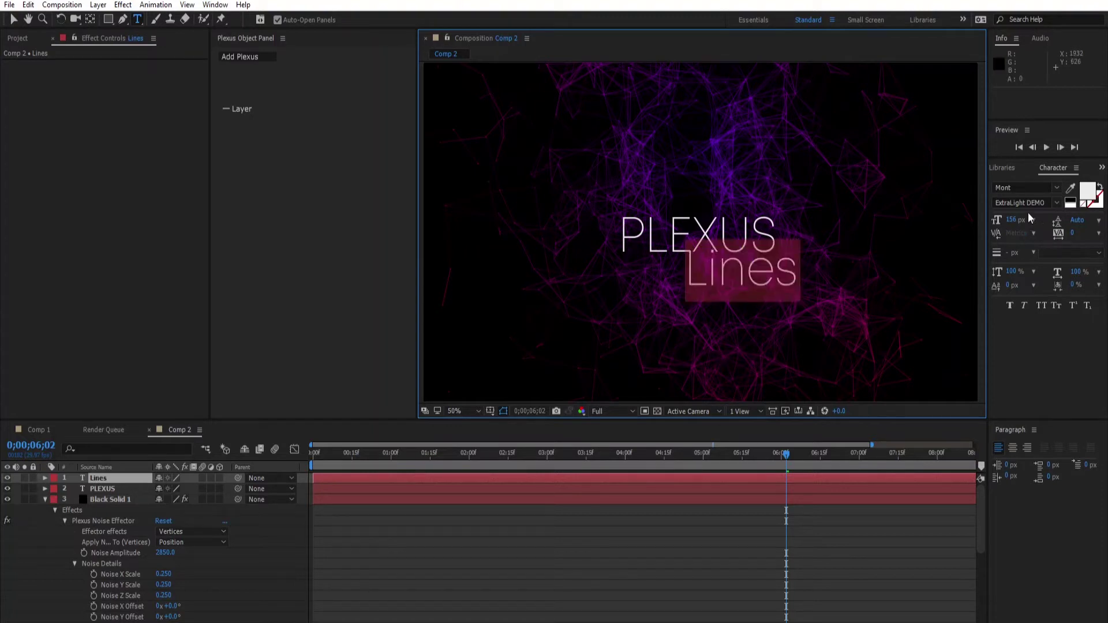
click(1055, 204)
click(1012, 223)
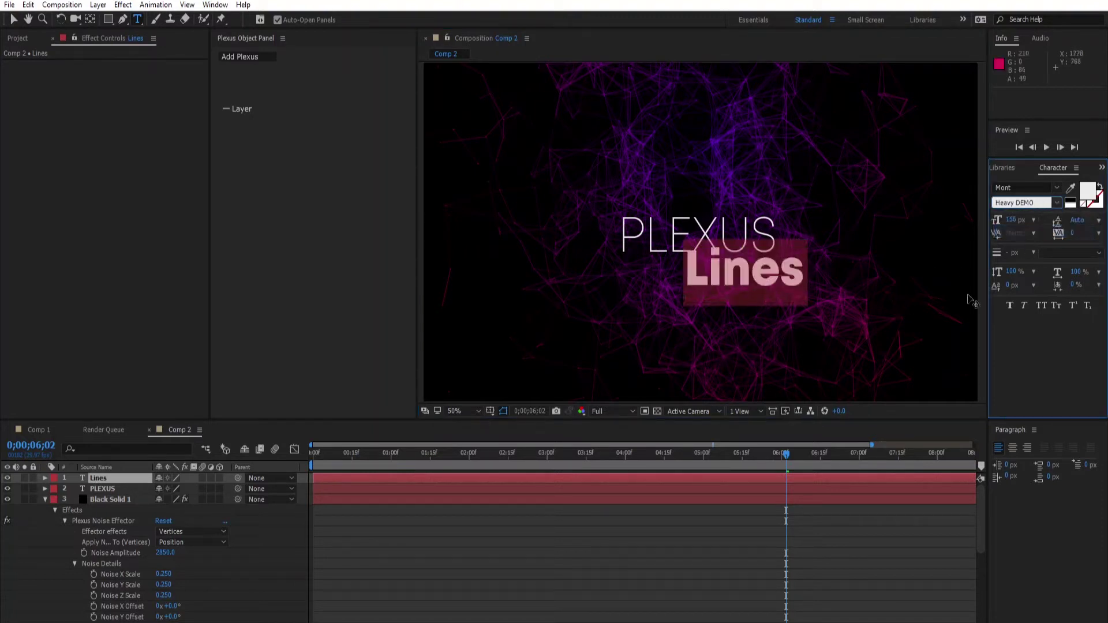
drag(1013, 221, 924, 260)
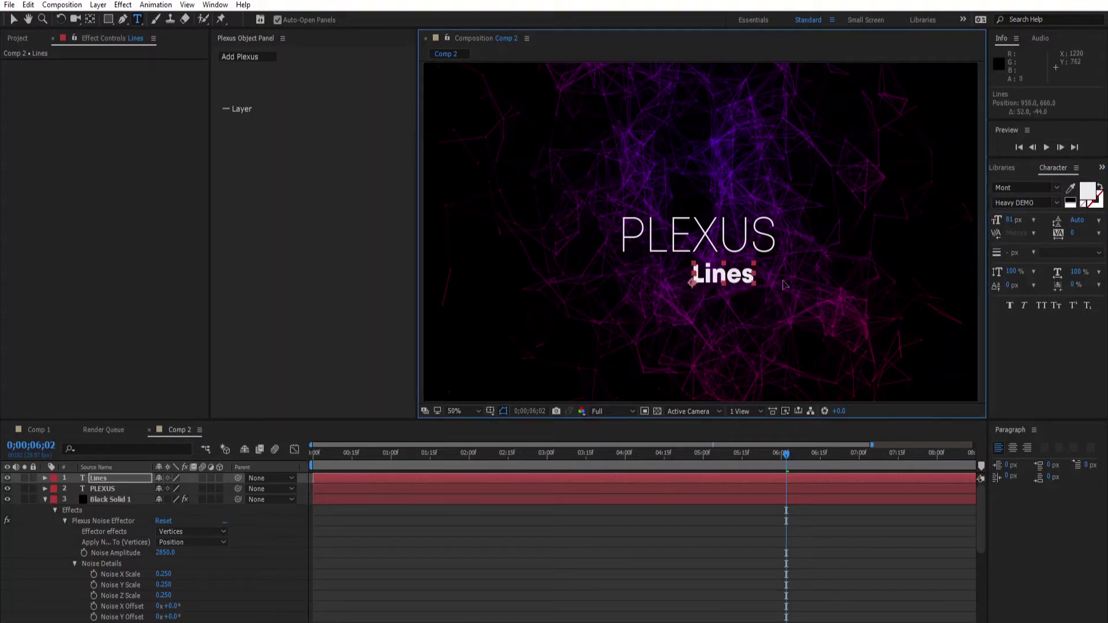
Position the Lines text just above the PLEXUS title with small arrow-key nudges.
drag(762, 312, 787, 242)
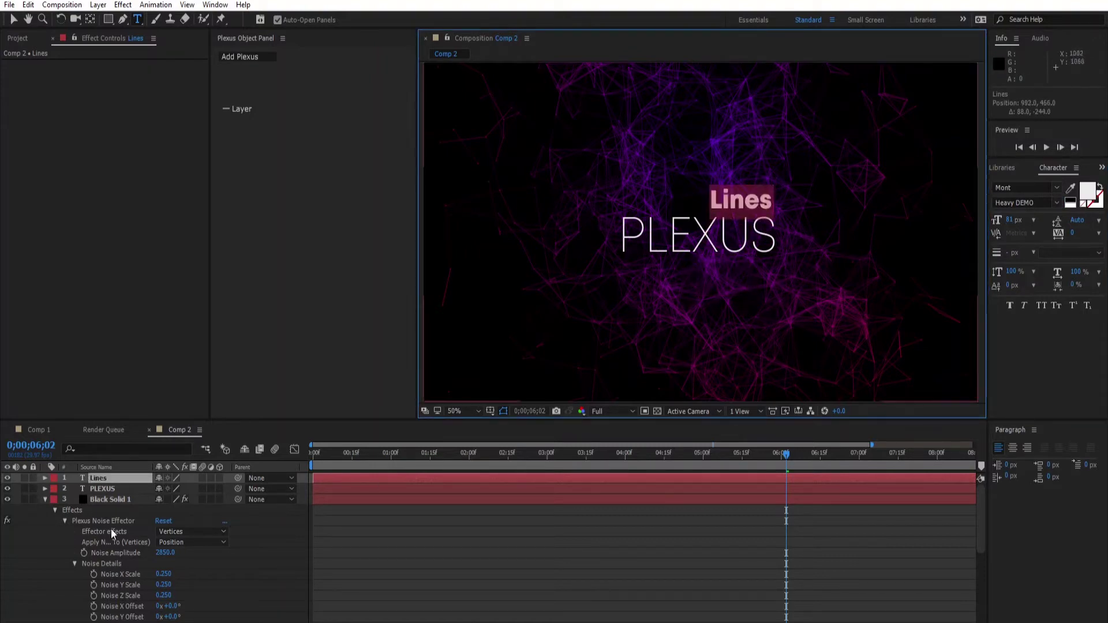
click(111, 488)
click(110, 478)
key(period)
key(period)
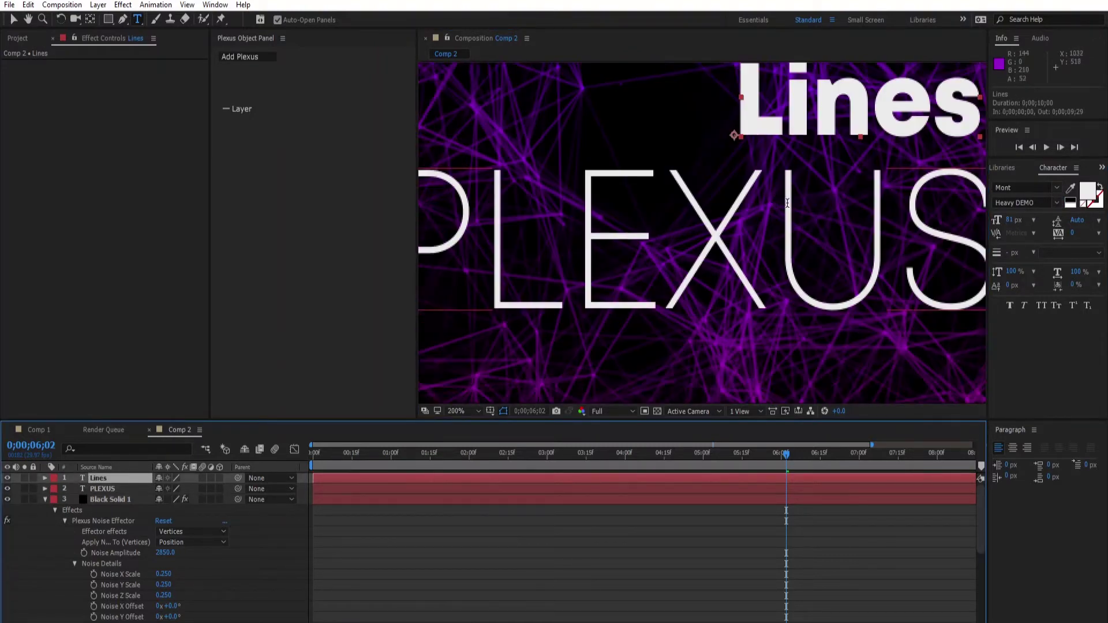
drag(811, 217, 640, 284)
key(ctrl+t)
key(Right)
key(Right)
key(Right)
key(Right)
key(Right)
key(Right)
key(Right)
key(Right)
key(Right)
key(Right)
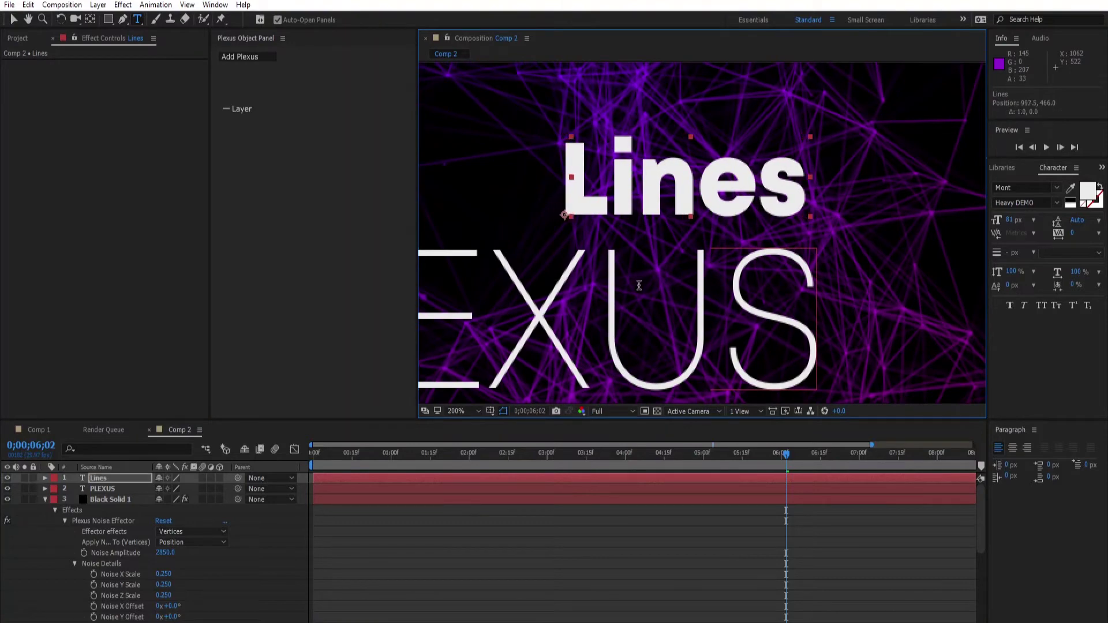
key(Right)
key(Right)
key(Right)
key(Down)
key(Down)
key(Down)
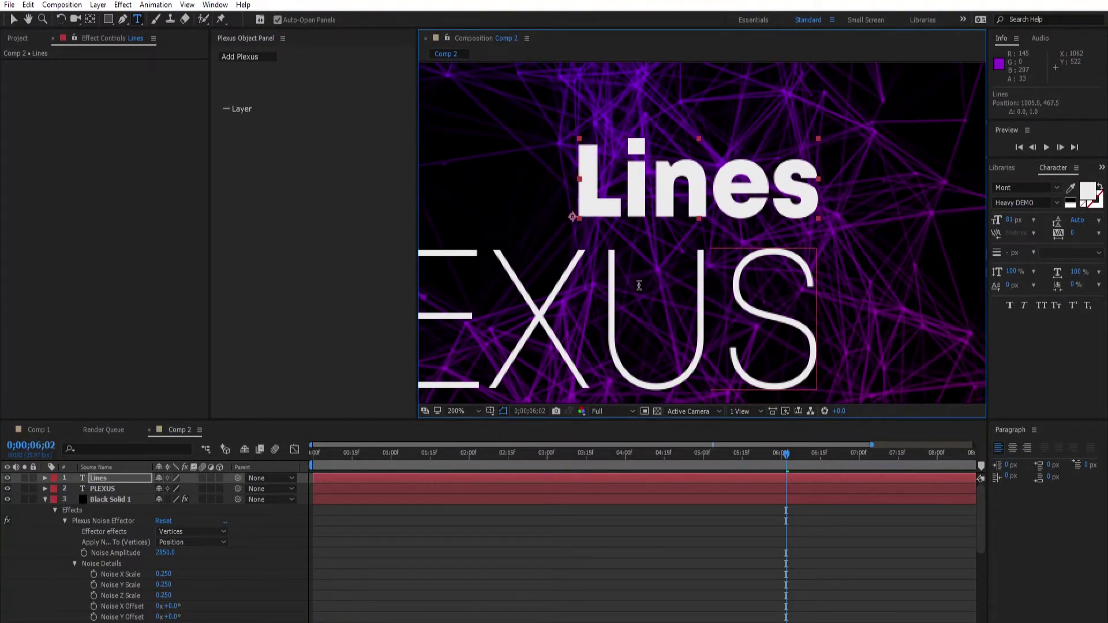
scroll(639, 285, down, 3)
scroll(573, 366, up, 1)
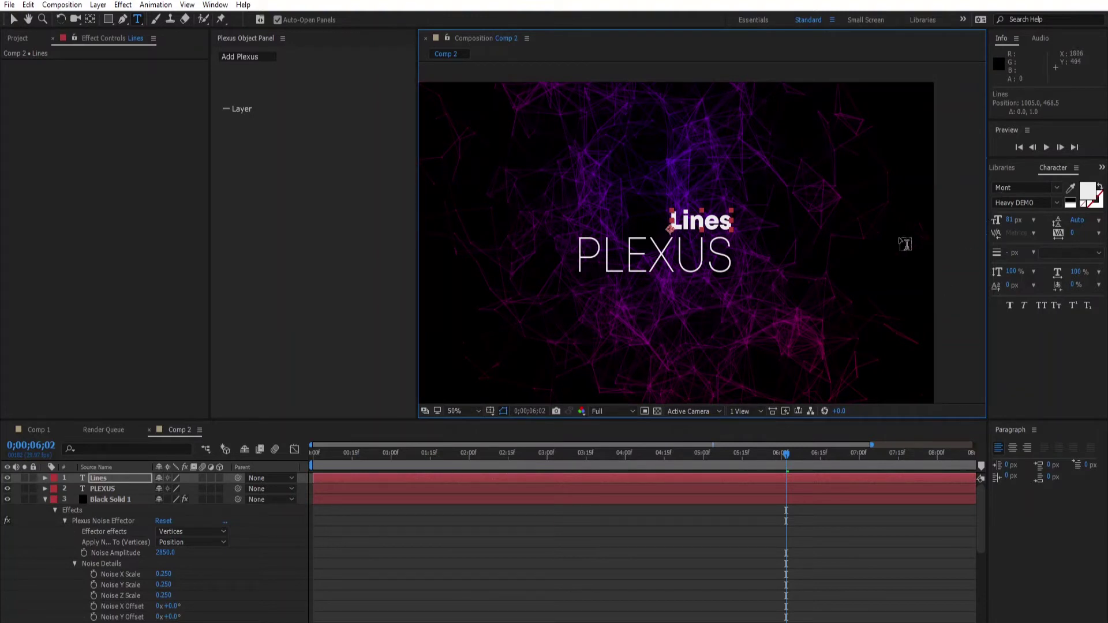
Change the Lines text fill colour to violet (CC00FF).
click(1093, 198)
text(00FFC6)
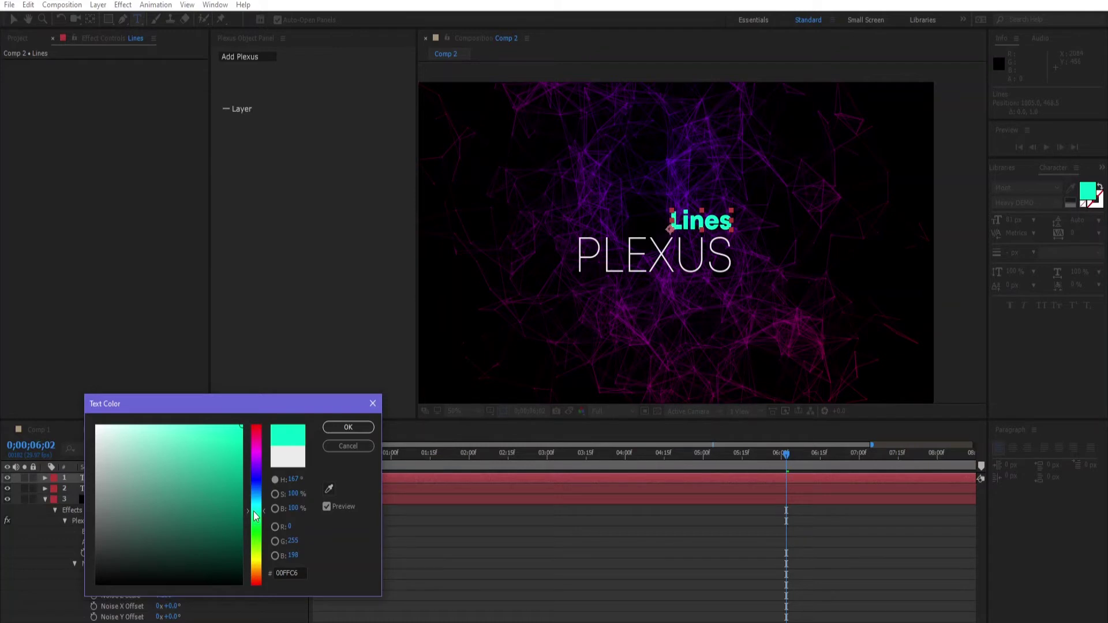
drag(257, 516, 261, 460)
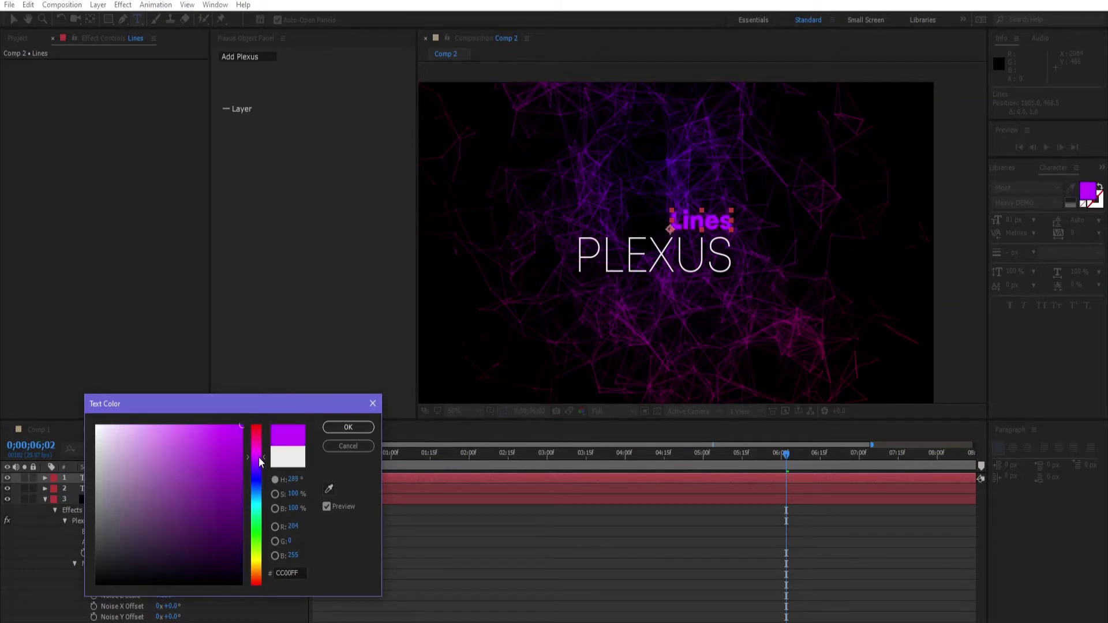
click(340, 428)
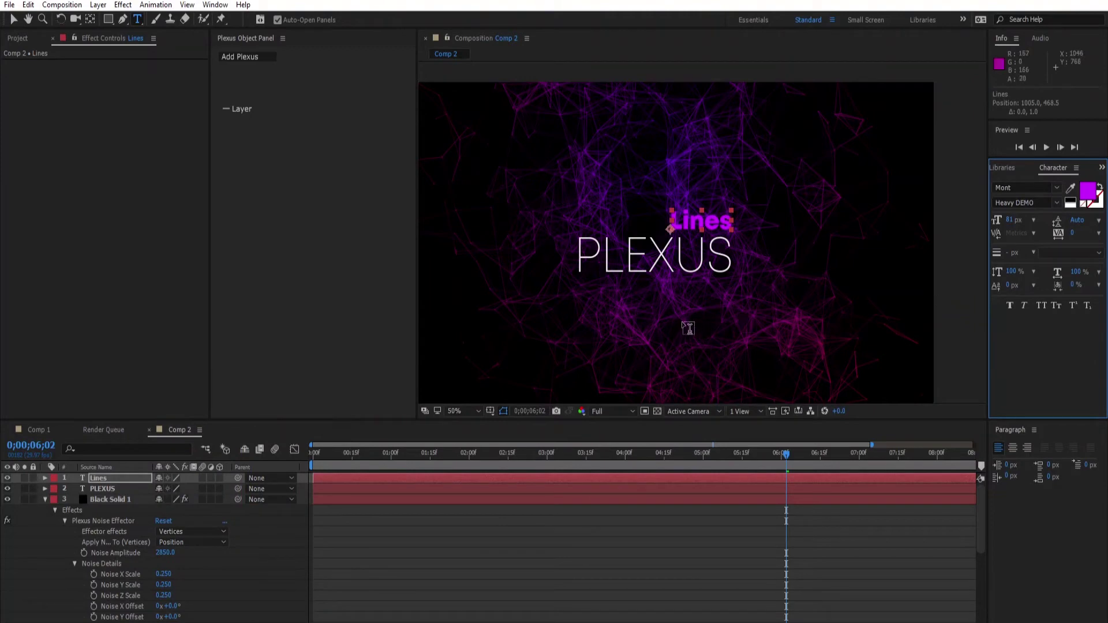
Shrink the Lines text to 47 px.
click(976, 352)
scroll(704, 231, down, 2)
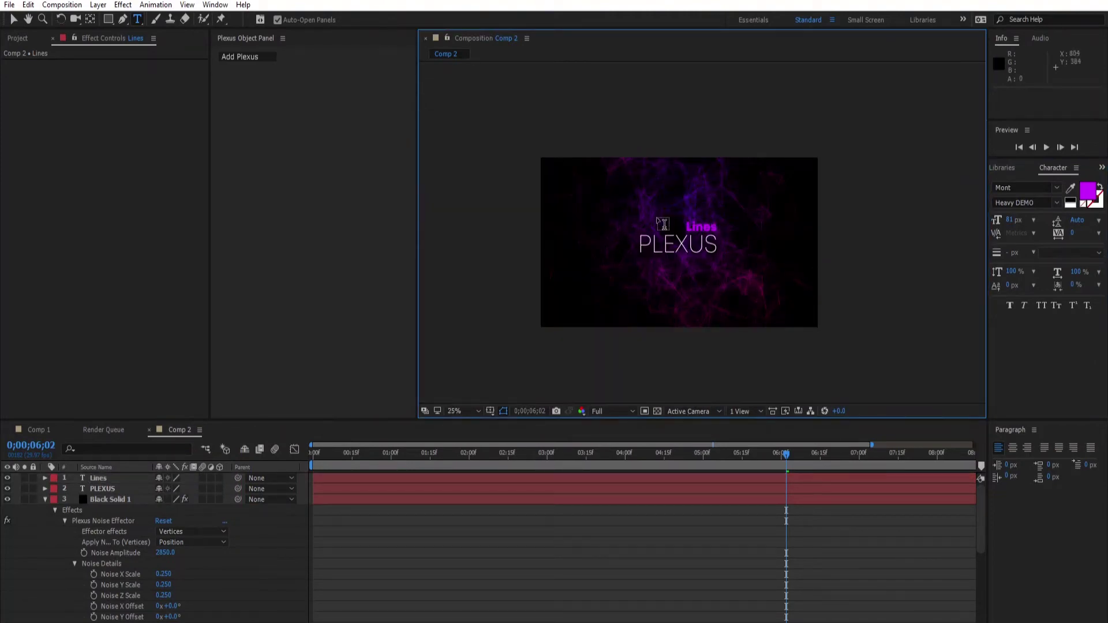
scroll(704, 231, up, 4)
double_click(693, 214)
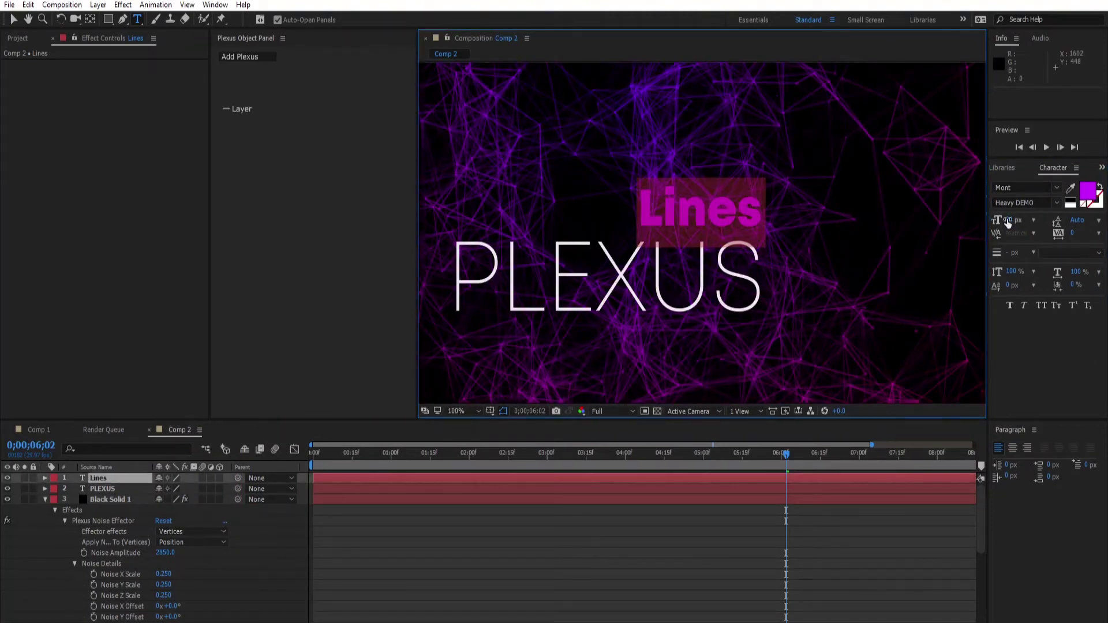
drag(1006, 224, 984, 217)
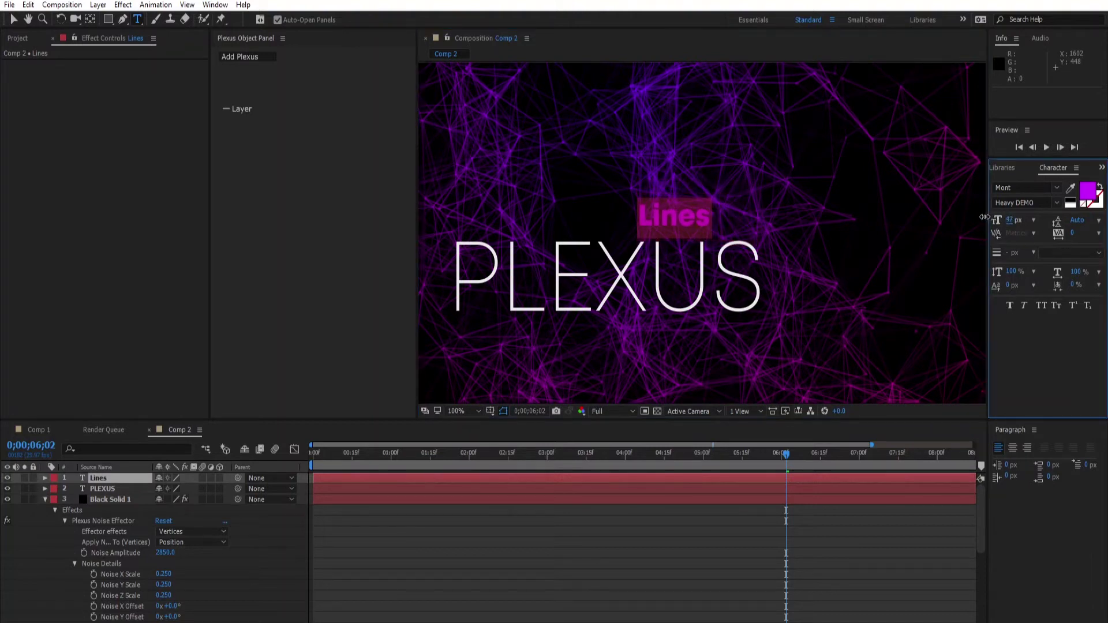
click(620, 567)
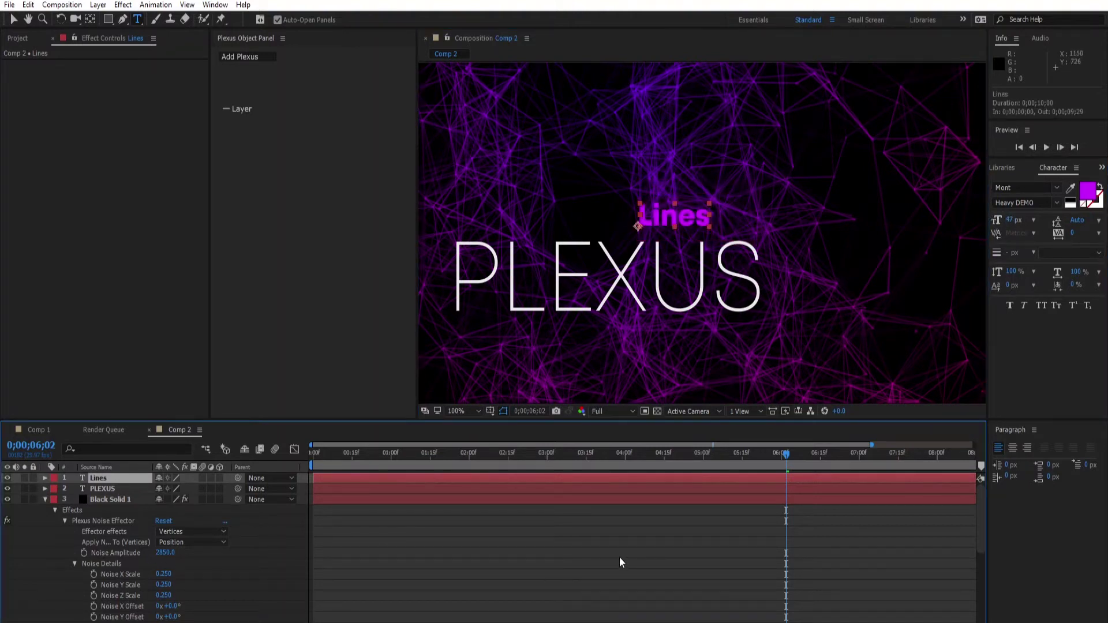
Move Lines further right so it sits above the right end of PLEXUS.
key(shift+Right)
key(shift+Right)
key(shift+Right)
key(shift+Right)
key(shift+Right)
key(shift+Right)
key(shift+Right)
key(shift+Right)
key(shift+Right)
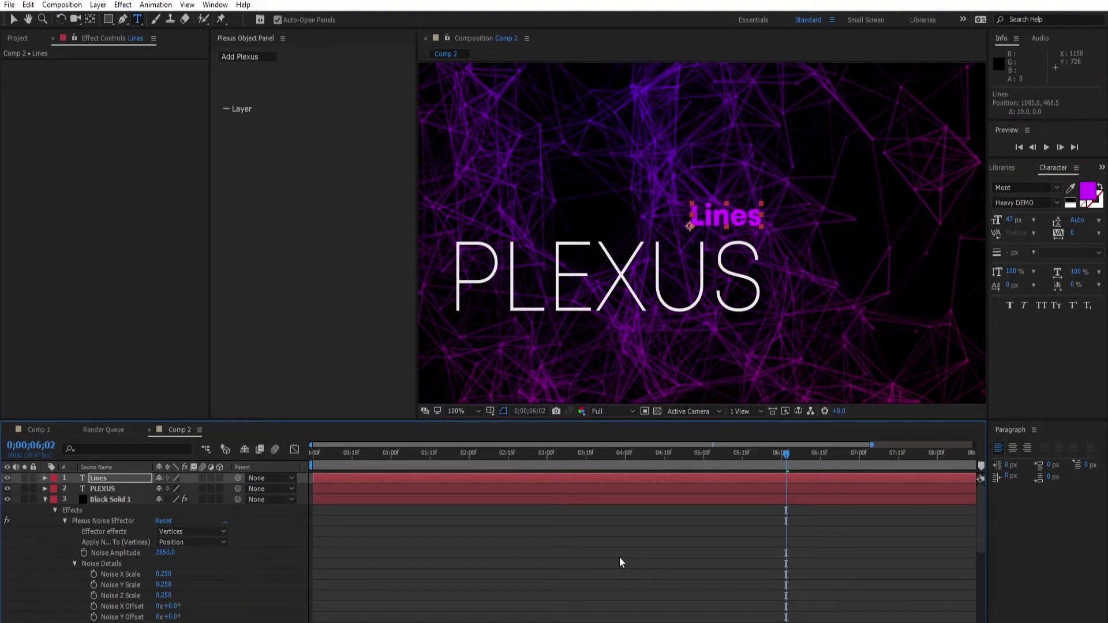
scroll(889, 290, down, 4)
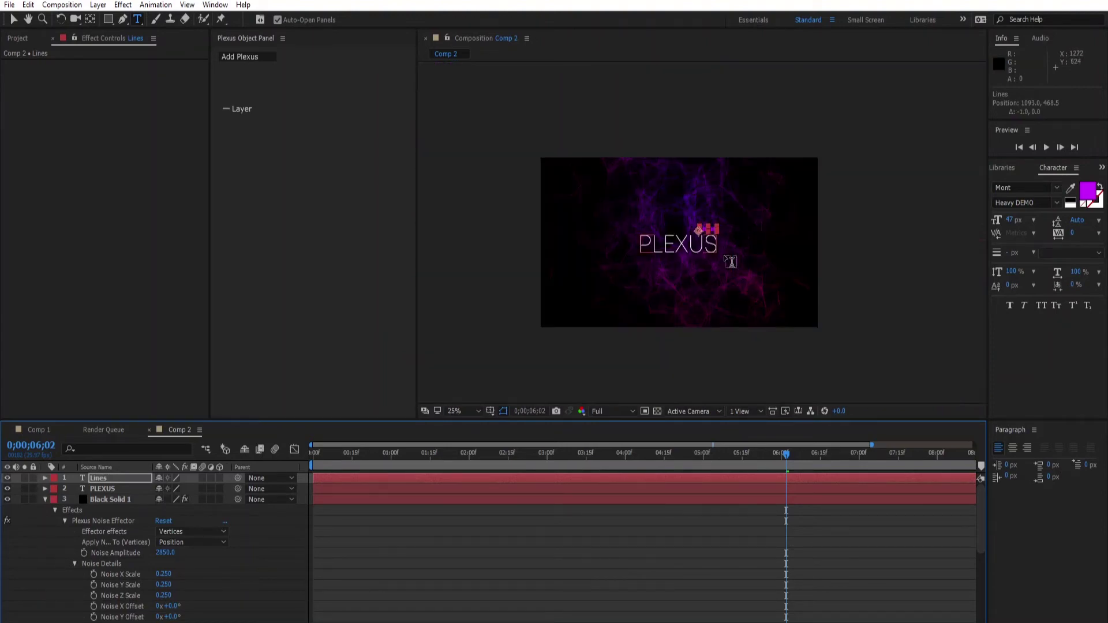
scroll(888, 290, up, 2)
click(964, 296)
scroll(658, 264, up, 2)
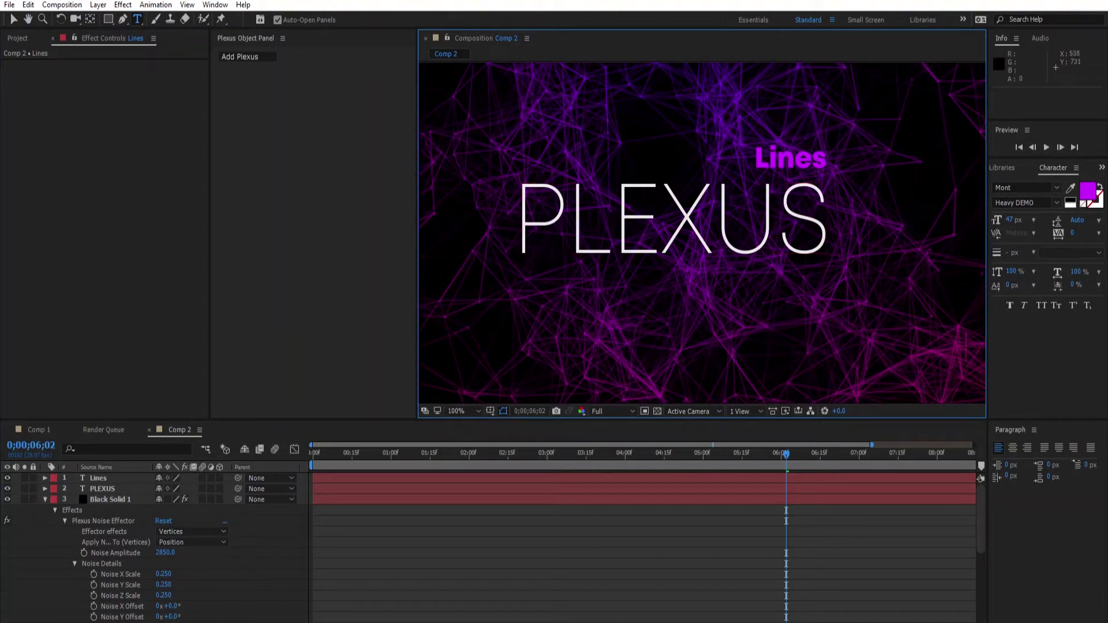
click(580, 219)
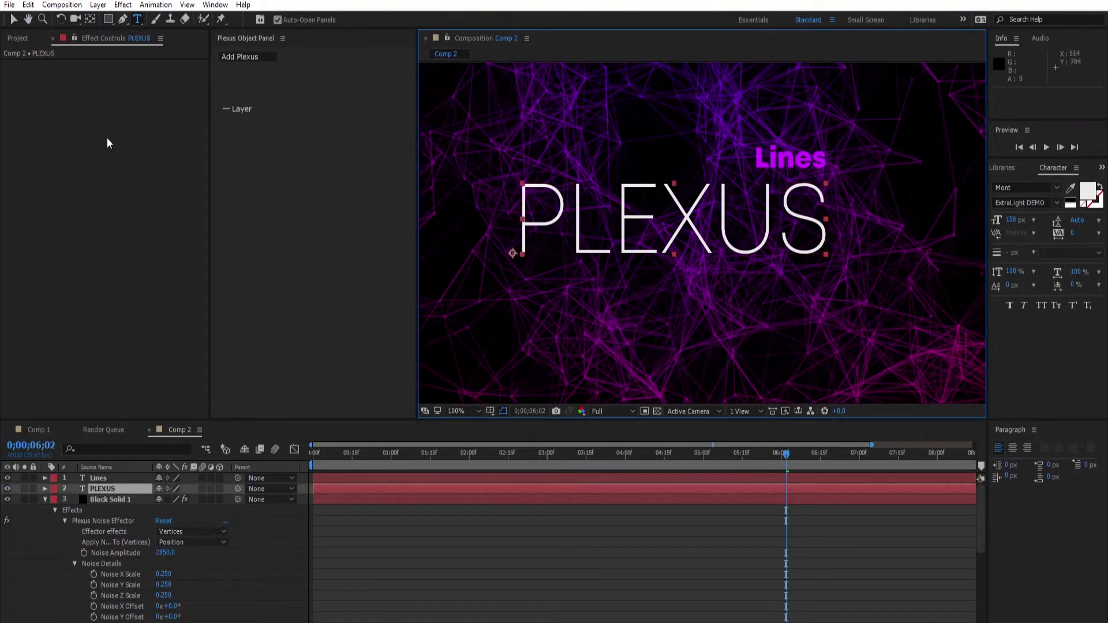
Draw a rectangle mask over PLEXUS and add a Position animator set to 0,125.
click(108, 21)
drag(519, 176, 830, 260)
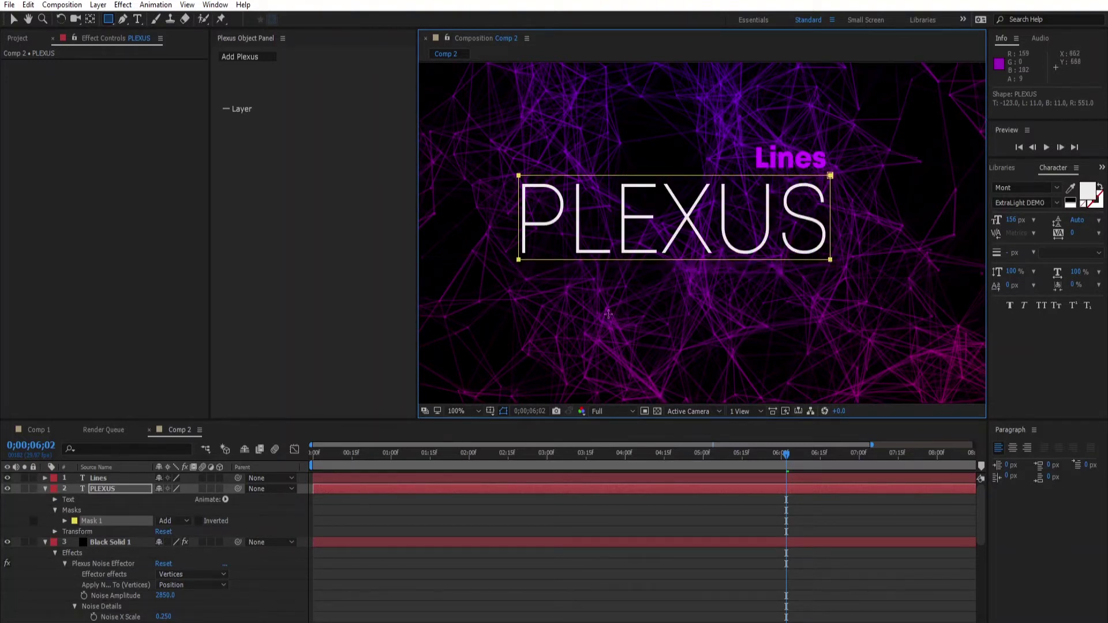
click(225, 500)
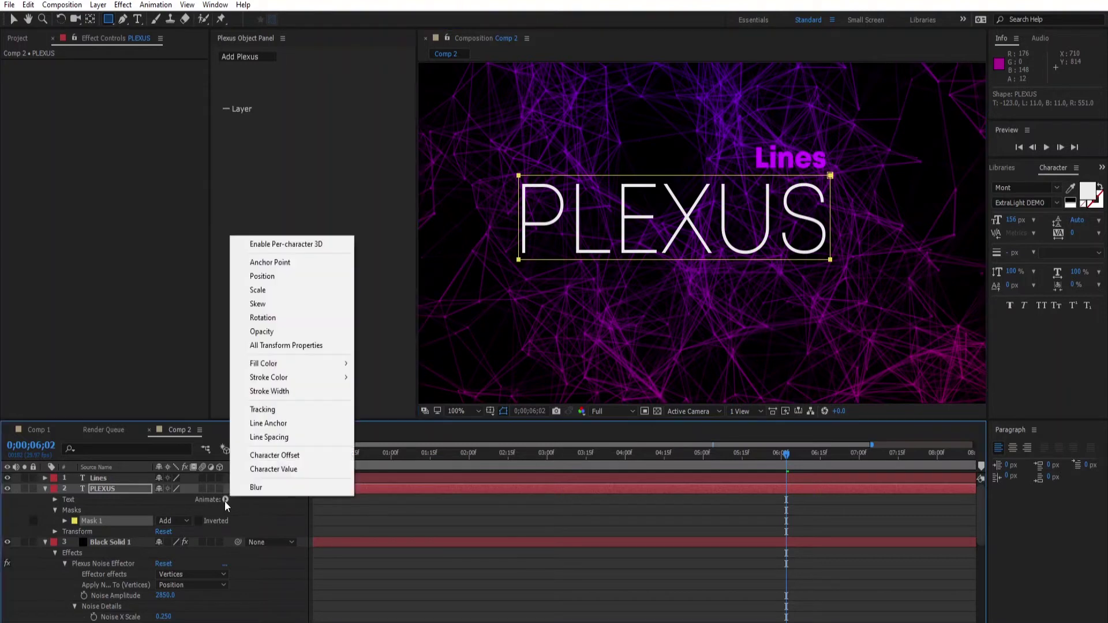
click(289, 274)
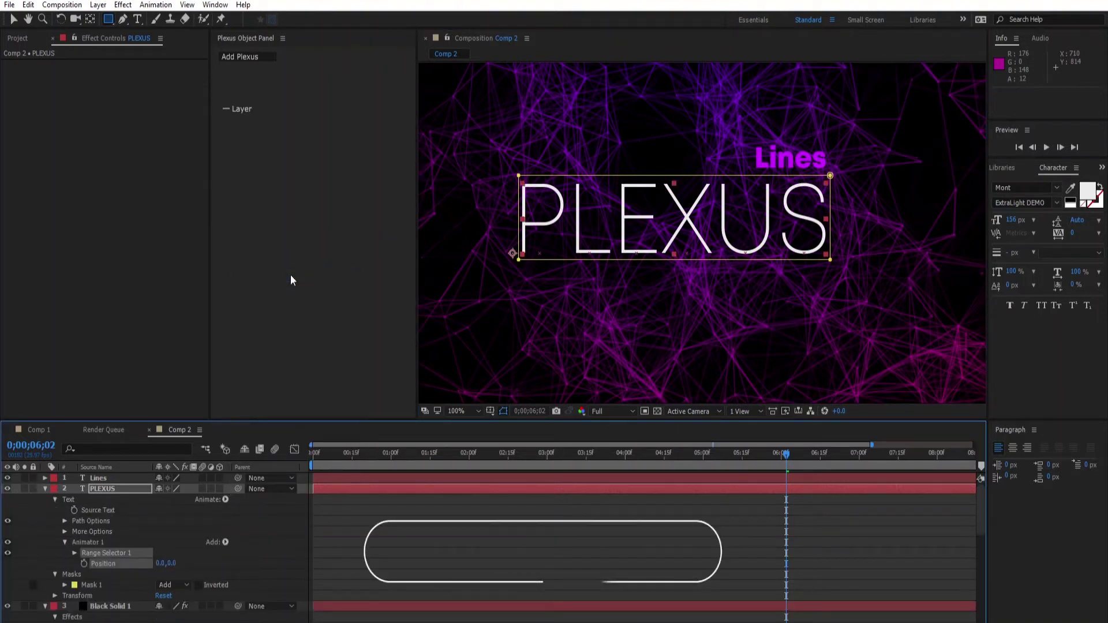
drag(172, 563, 238, 566)
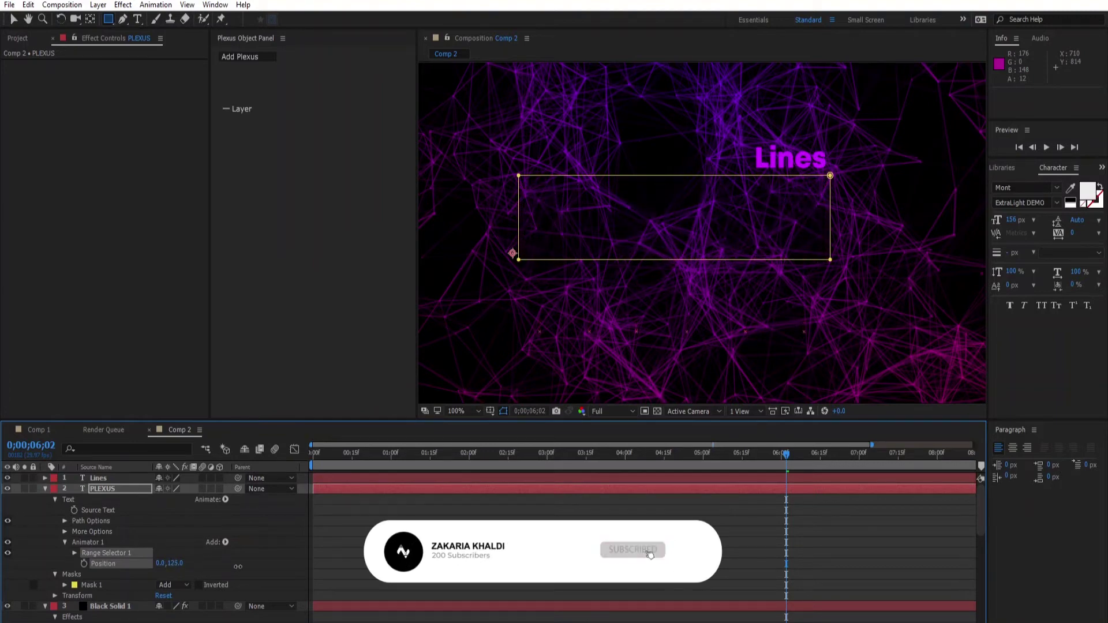
click(74, 553)
drag(750, 467, 351, 468)
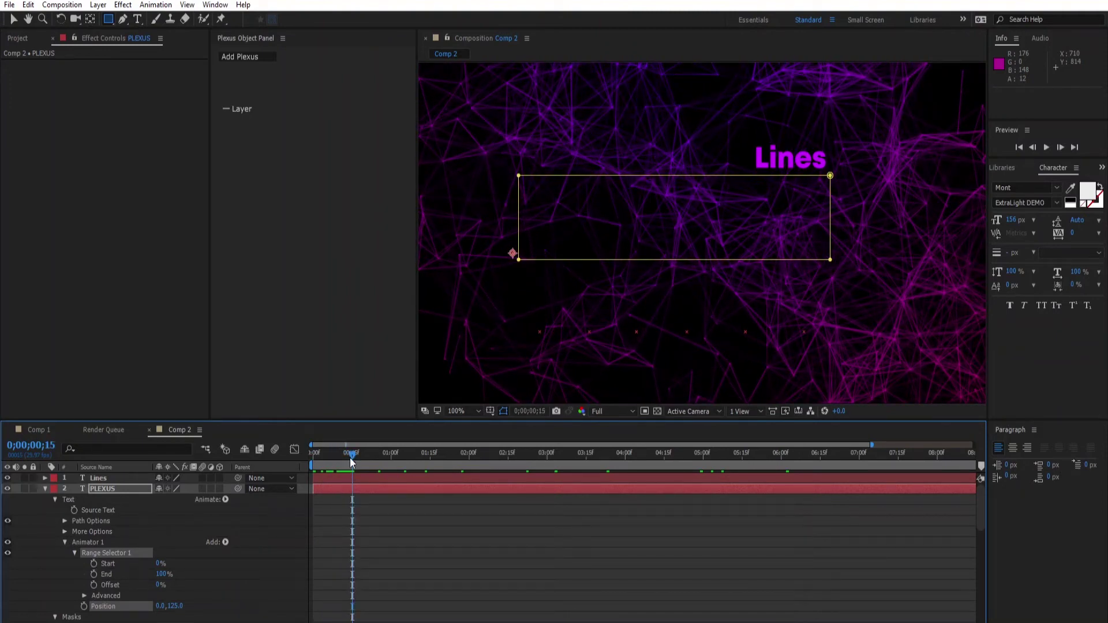
Keyframe Range Selector Start from 0% to 100% at frame 15 with Easy Ease.
key(Home)
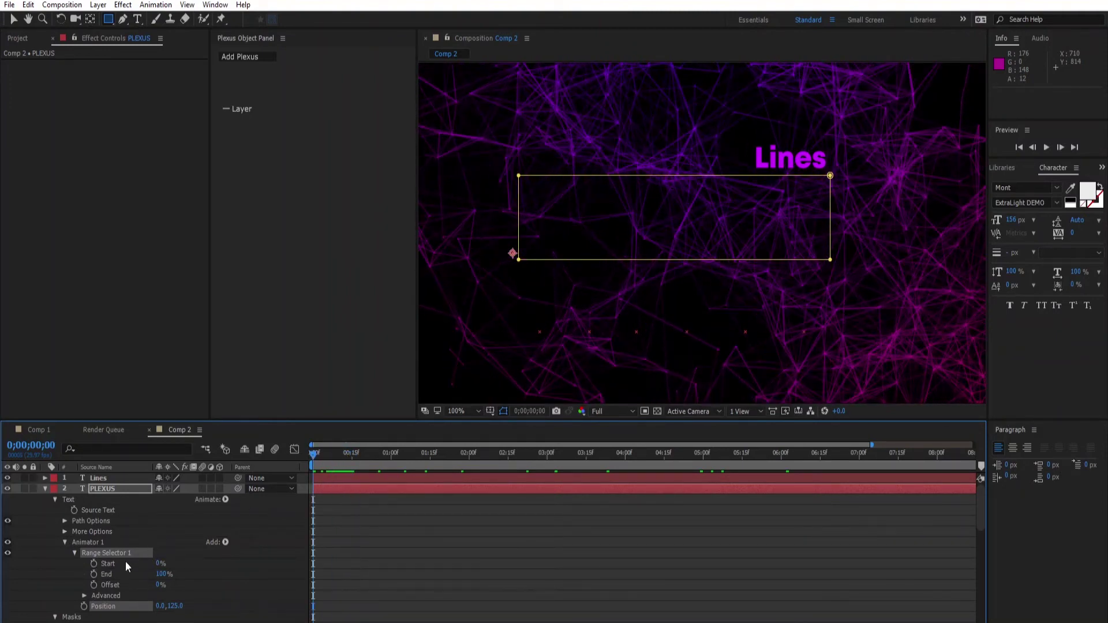
click(94, 563)
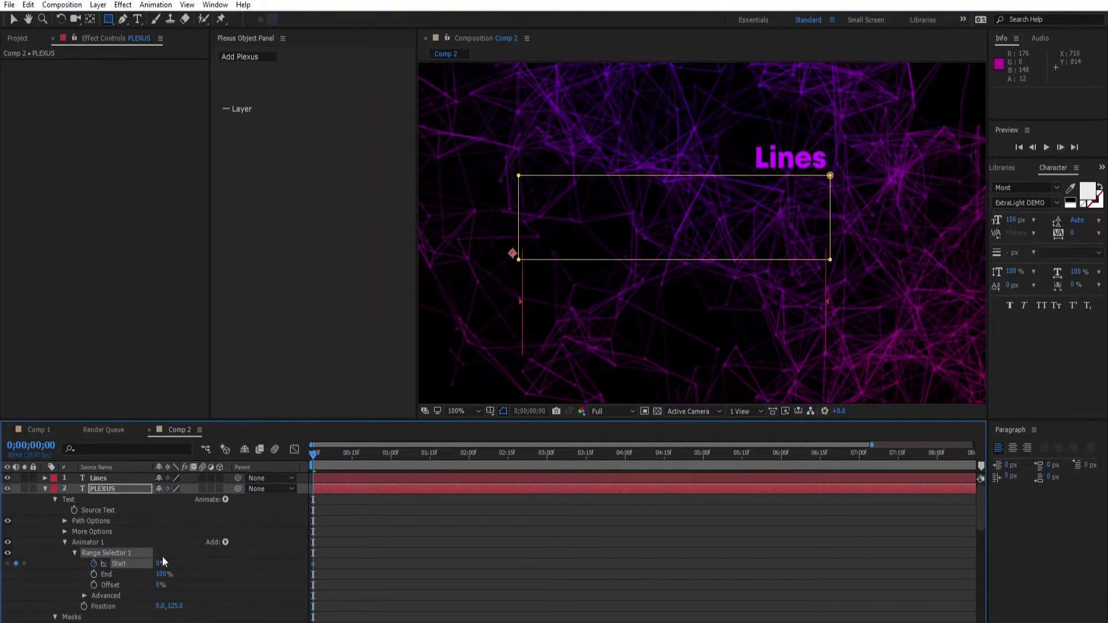
drag(316, 462, 352, 468)
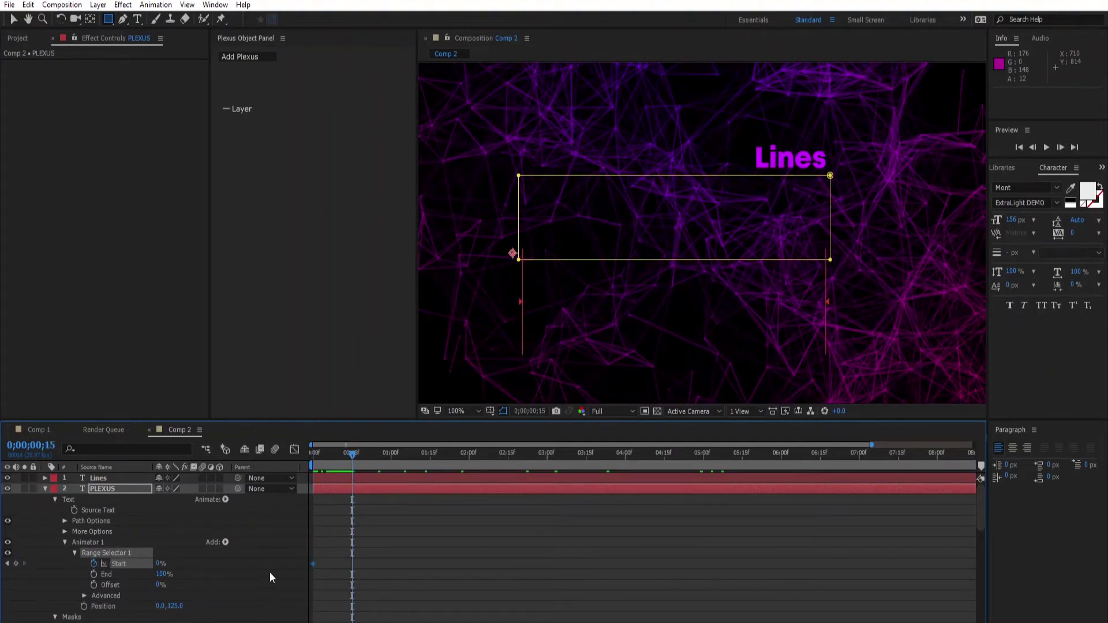
drag(161, 562, 262, 564)
drag(380, 552, 312, 579)
right_click(352, 563)
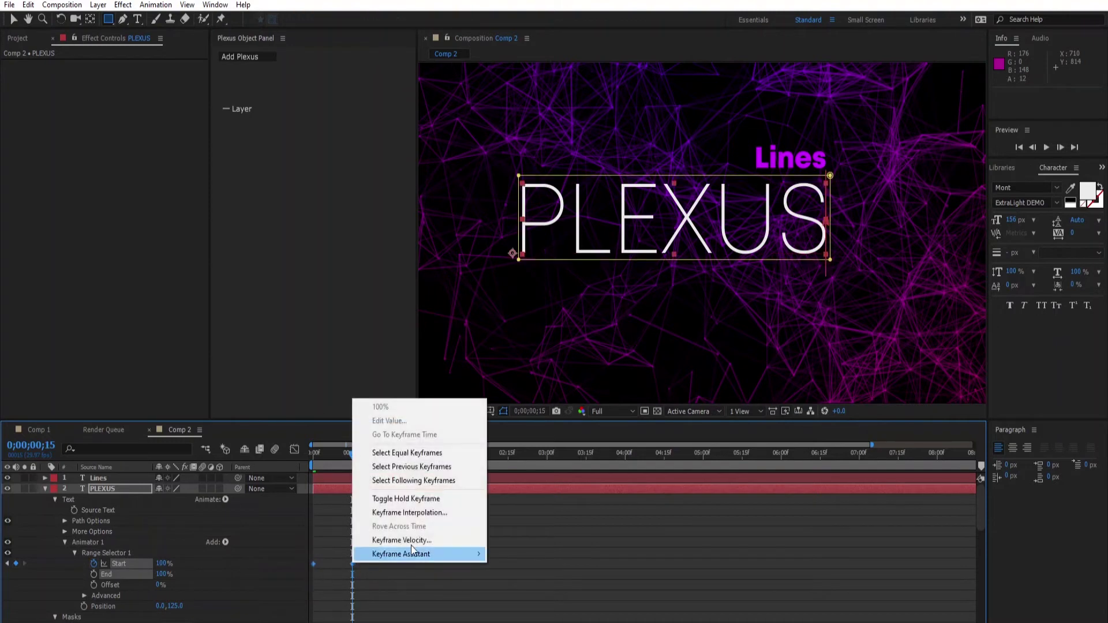
mouse_move(450, 554)
click(518, 471)
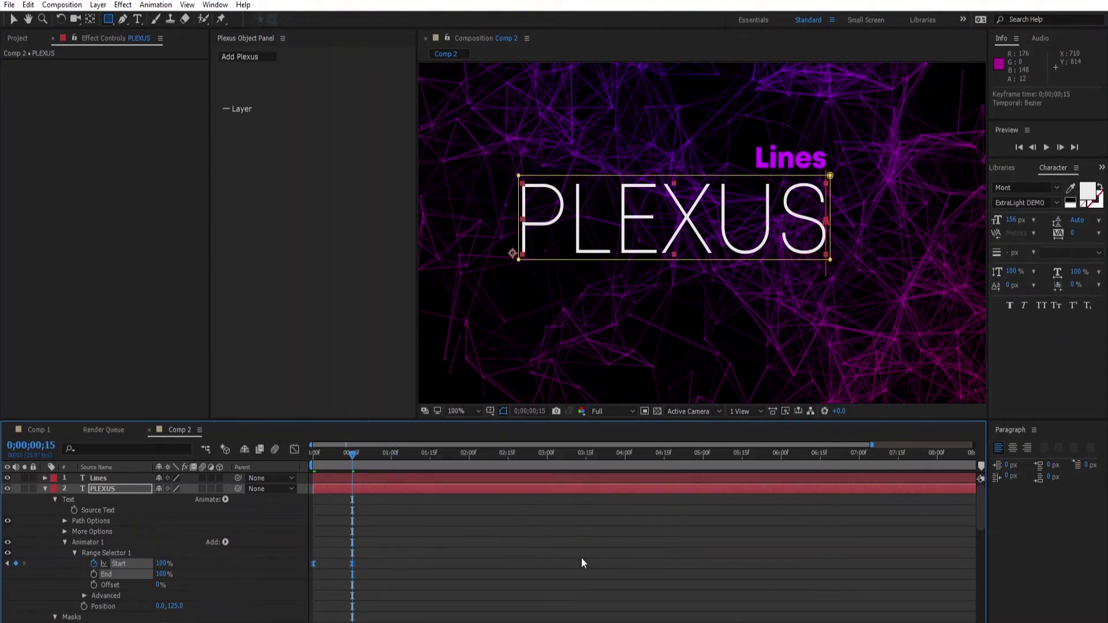
Shape the Start speed graph in the Graph Editor for a sharp early peak.
click(295, 449)
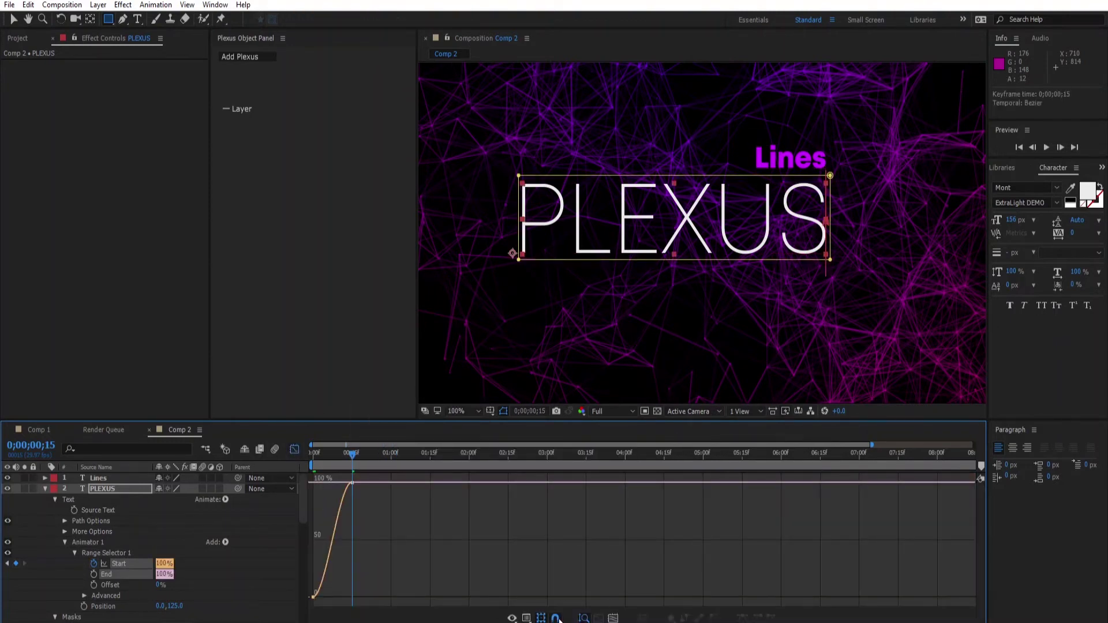
click(558, 618)
click(583, 507)
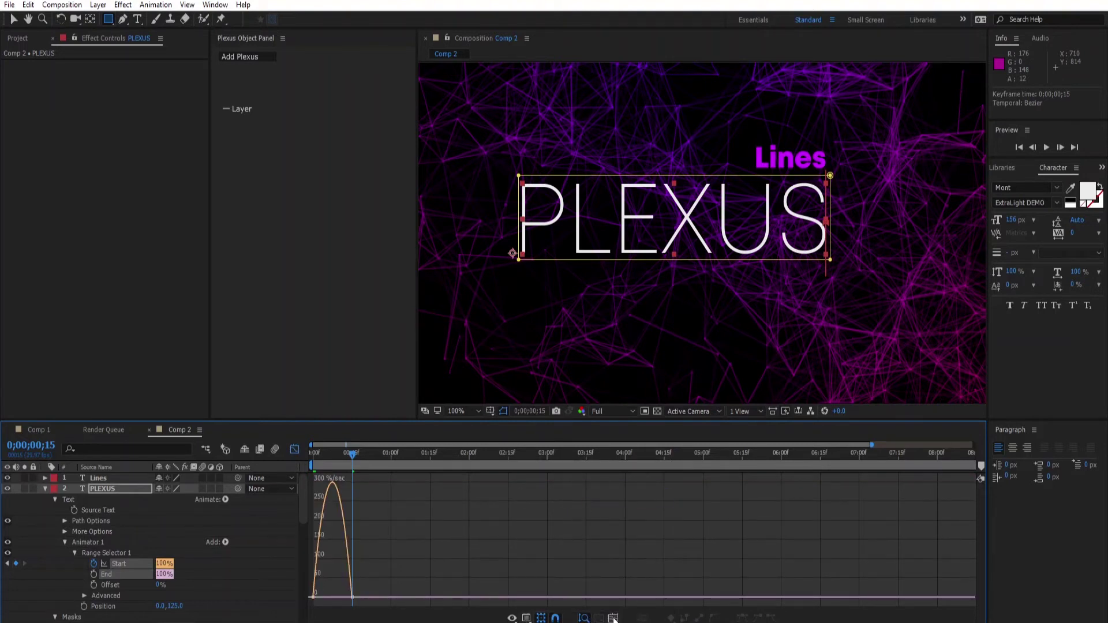
click(613, 619)
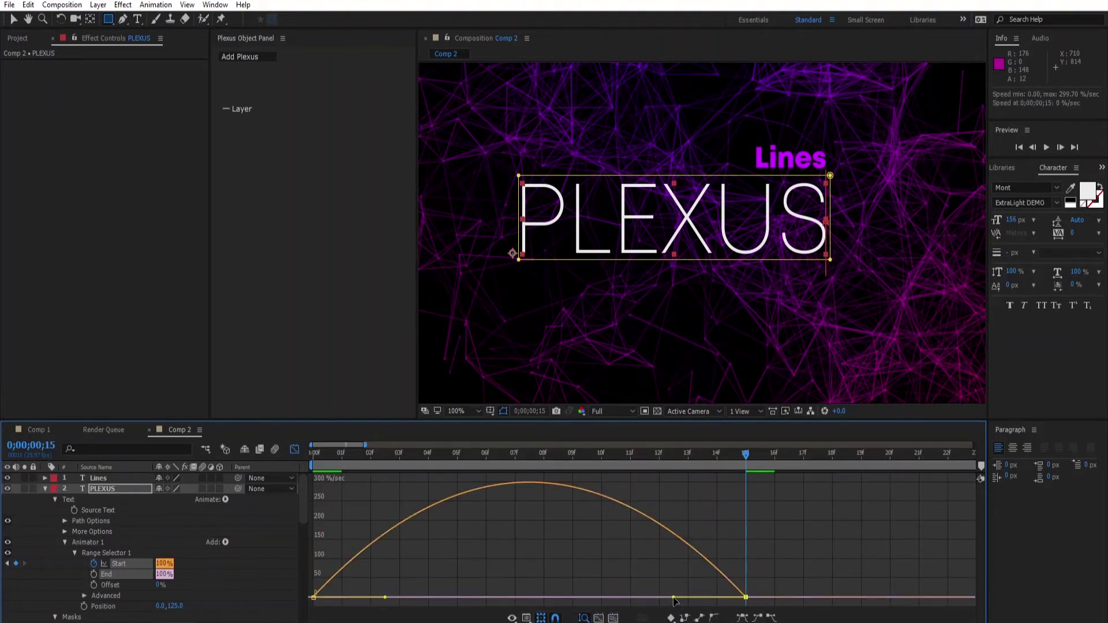
drag(674, 598, 554, 598)
drag(385, 598, 402, 598)
key(shift+F3)
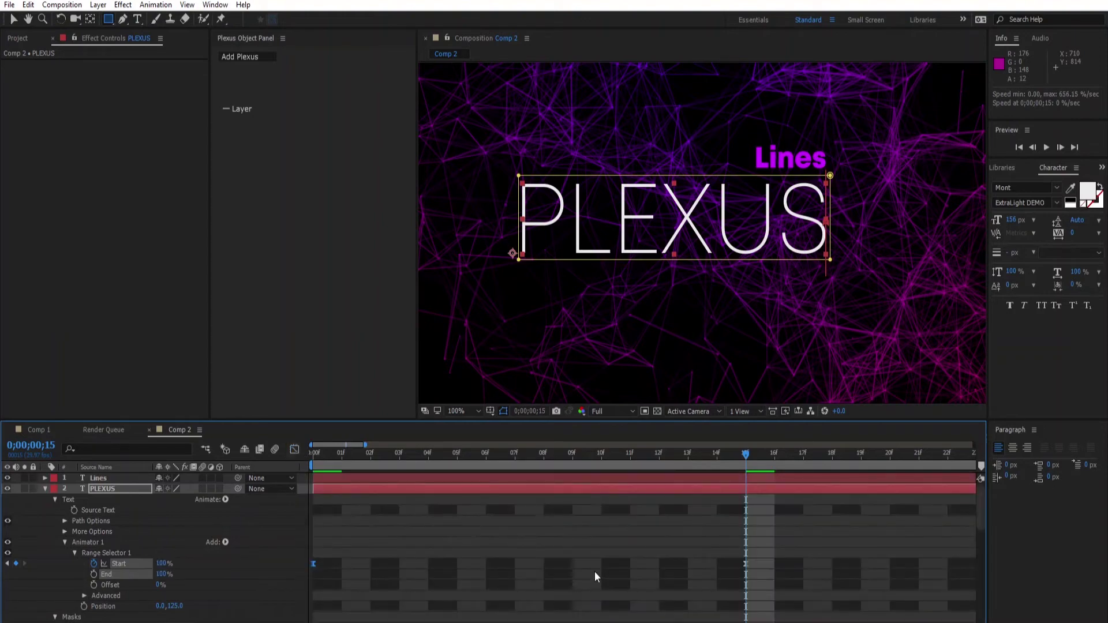
Move the end keyframe to about one second, enable motion blur, and preview the reveal.
key(minus)
key(minus)
key(minus)
key(minus)
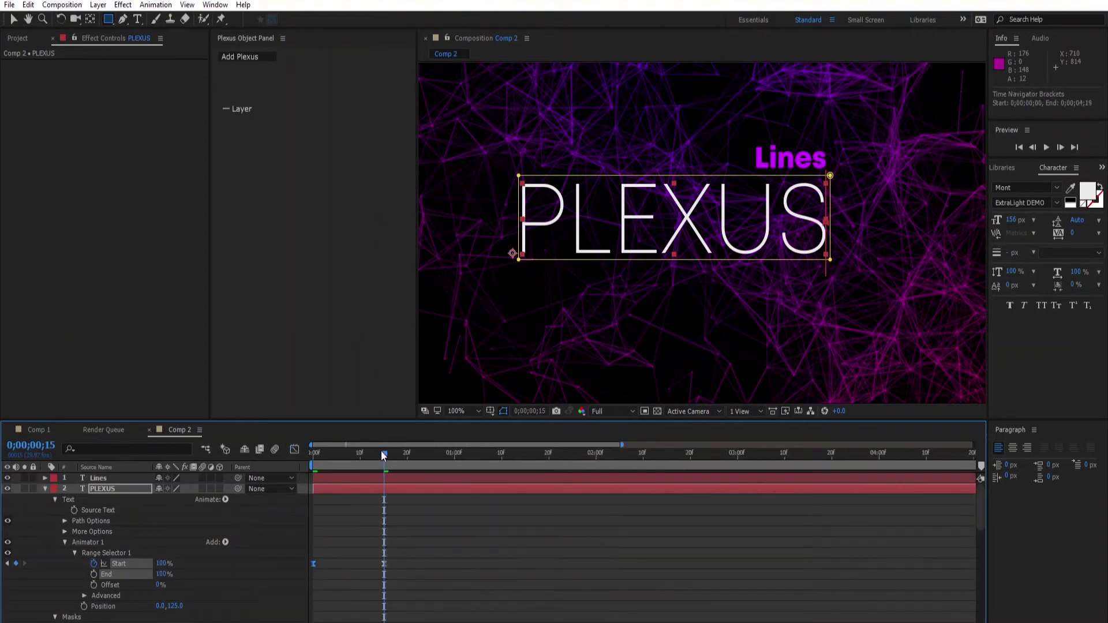
key(space)
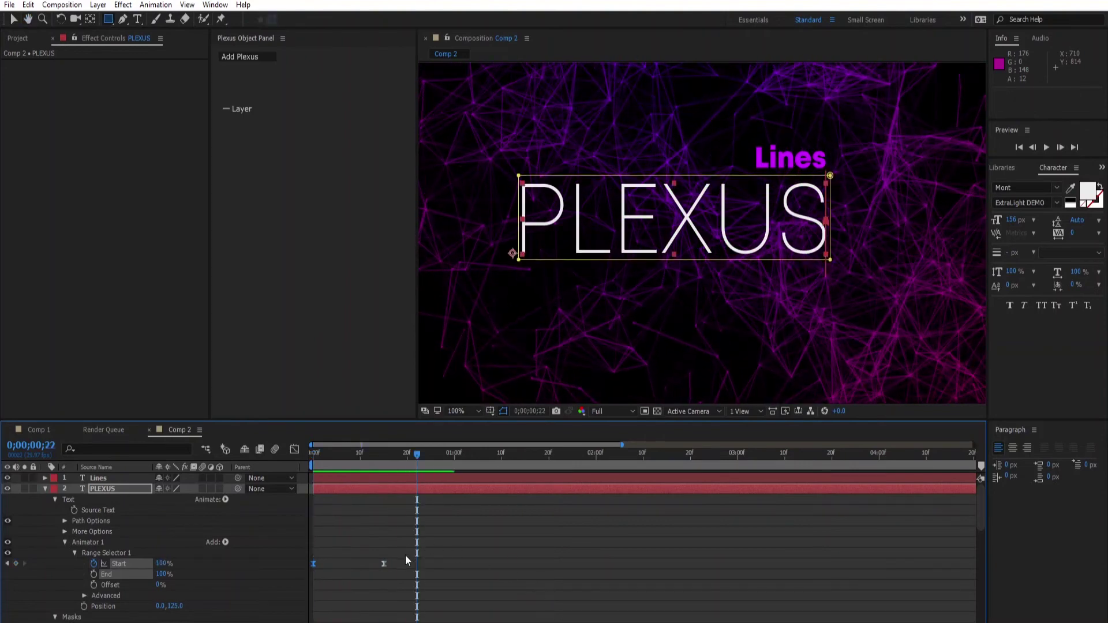
drag(405, 555, 450, 570)
key(space)
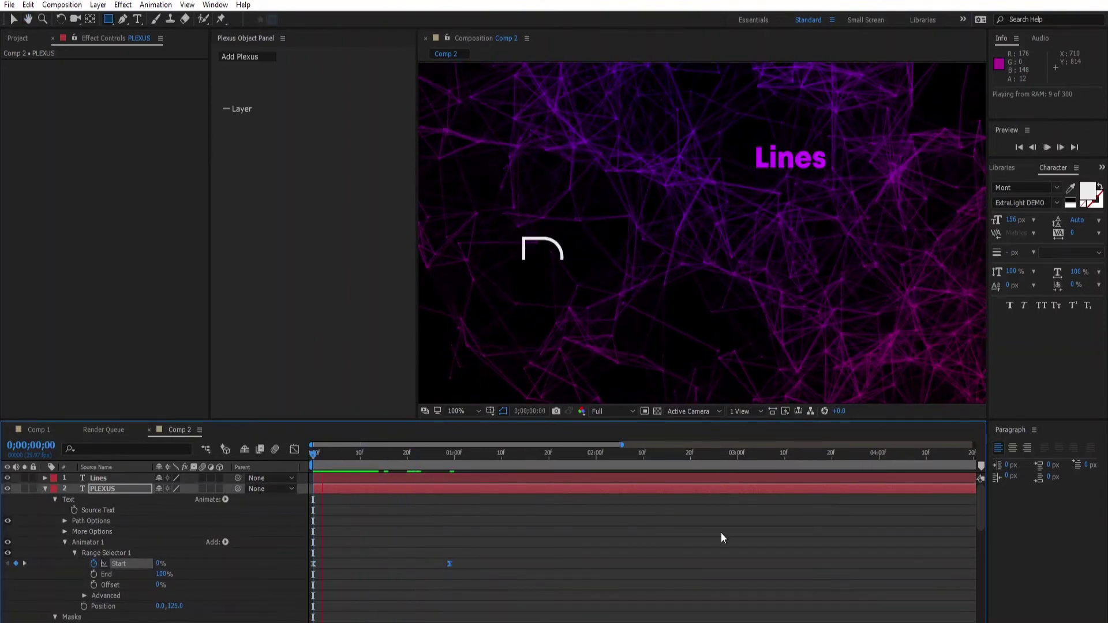
key(space)
key(space)
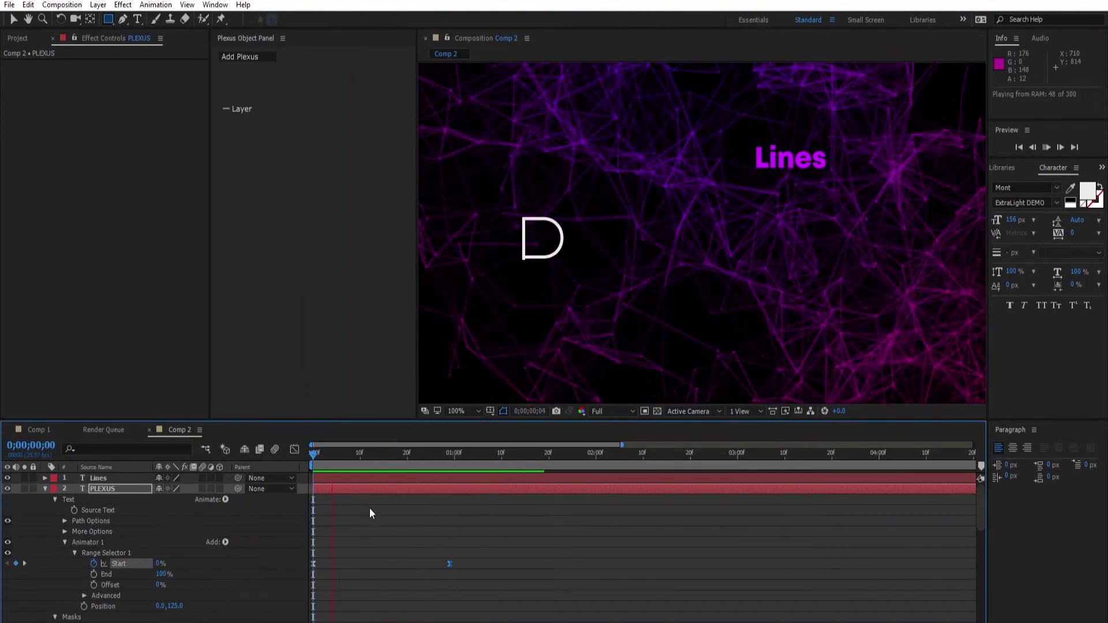
key(space)
click(276, 449)
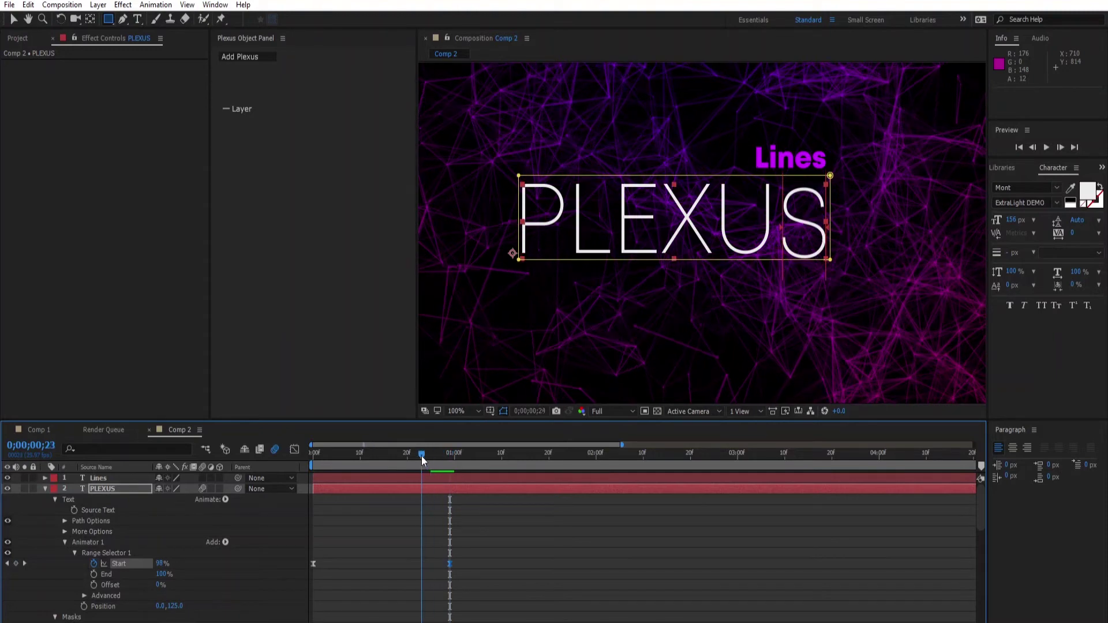
key(space)
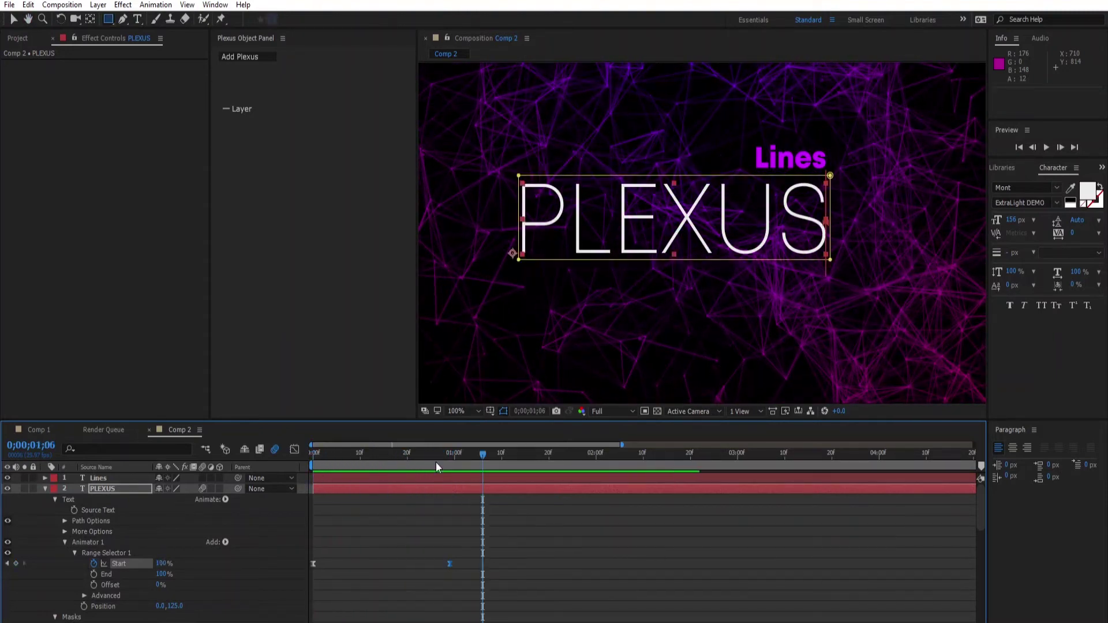
key(q)
key(space)
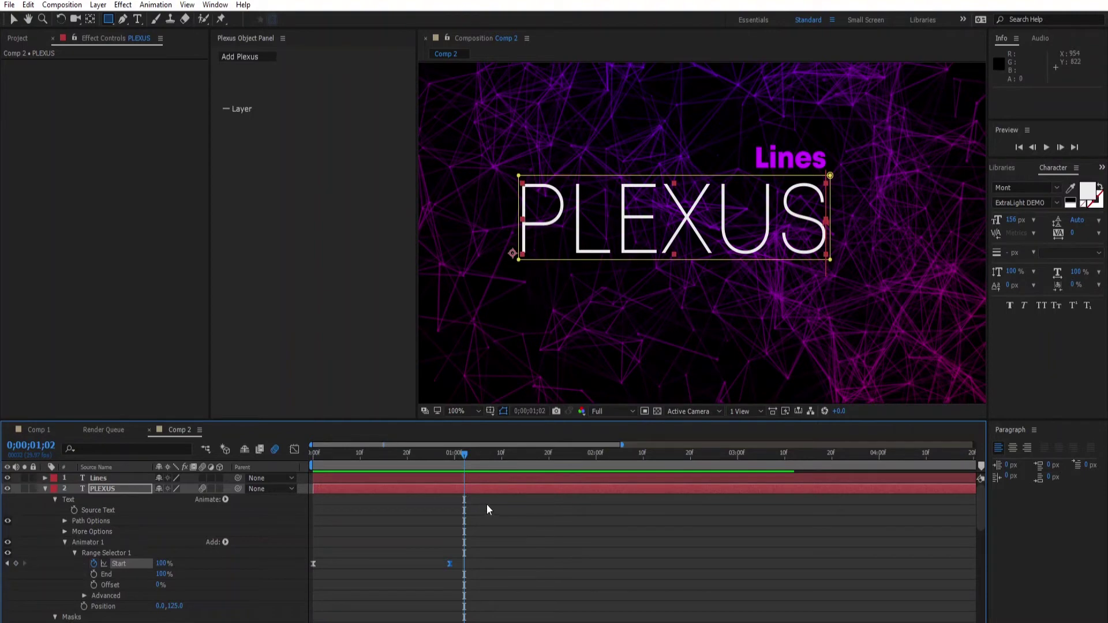
click(805, 157)
Draw a rectangle mask around the Lines text.
key(period)
drag(814, 138, 526, 360)
drag(517, 281, 664, 337)
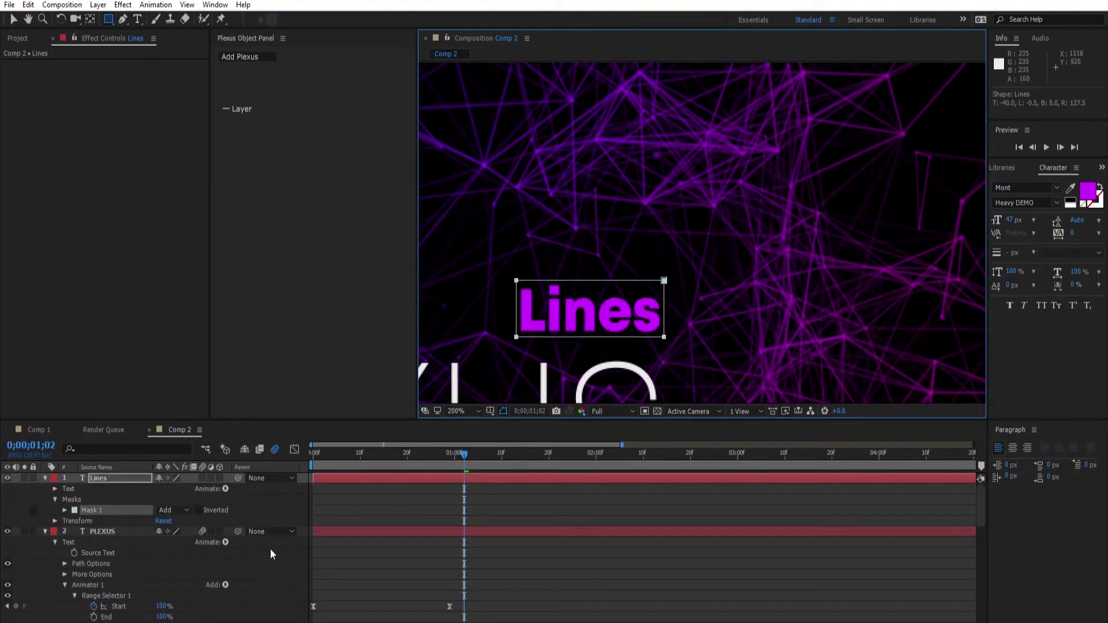
click(120, 479)
Give Lines a text animator with Opacity 0% and Position 0,47.
click(225, 489)
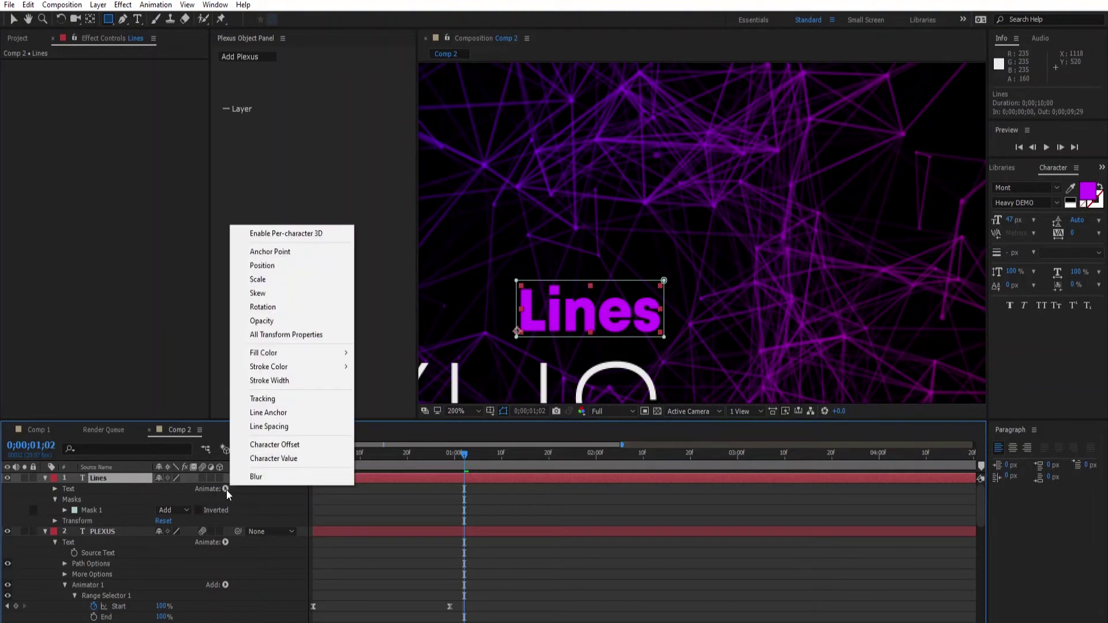
click(280, 321)
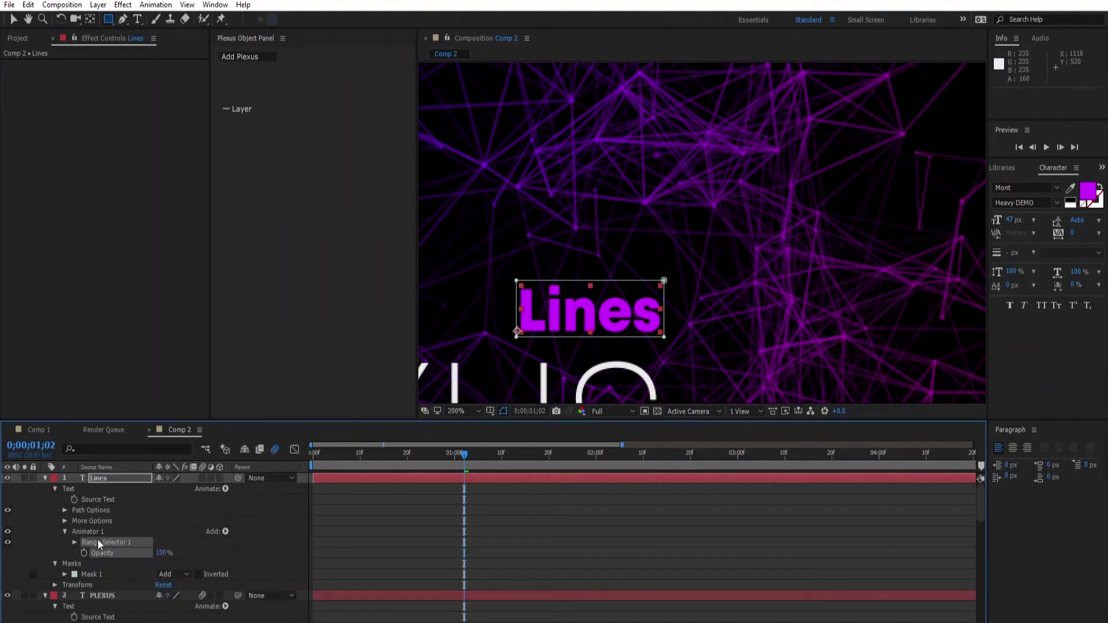
drag(165, 553, 110, 553)
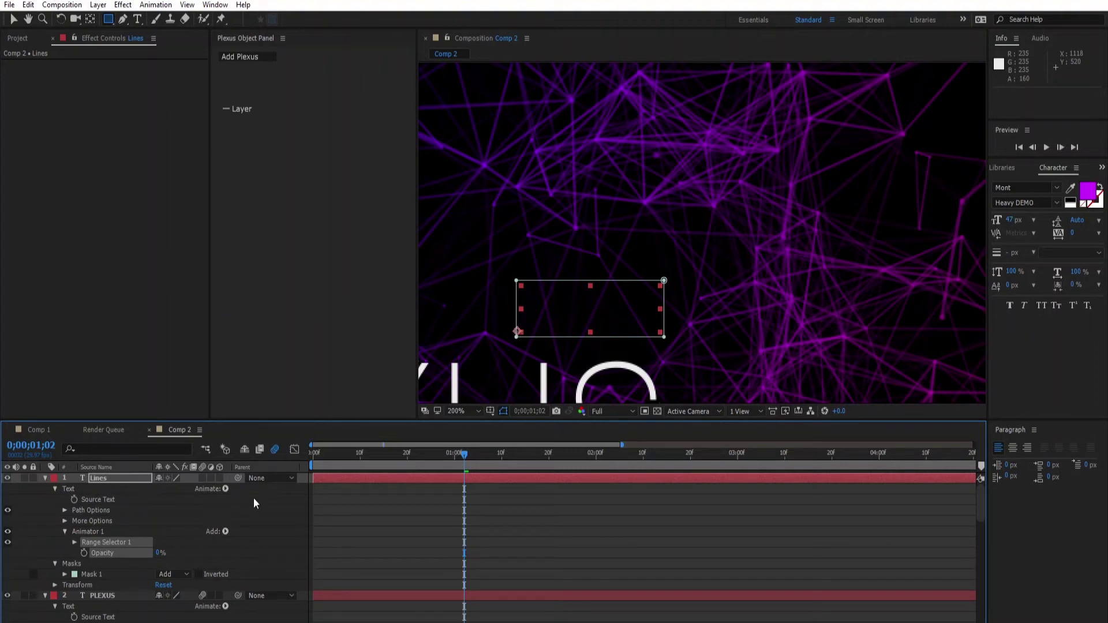
click(225, 490)
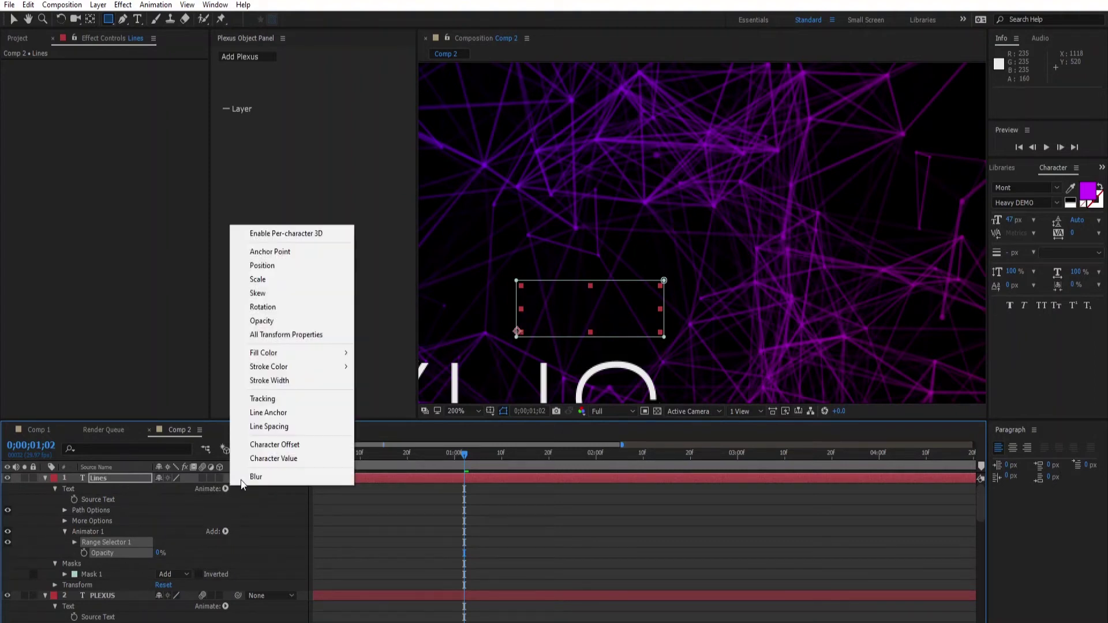
click(291, 272)
drag(172, 553, 205, 554)
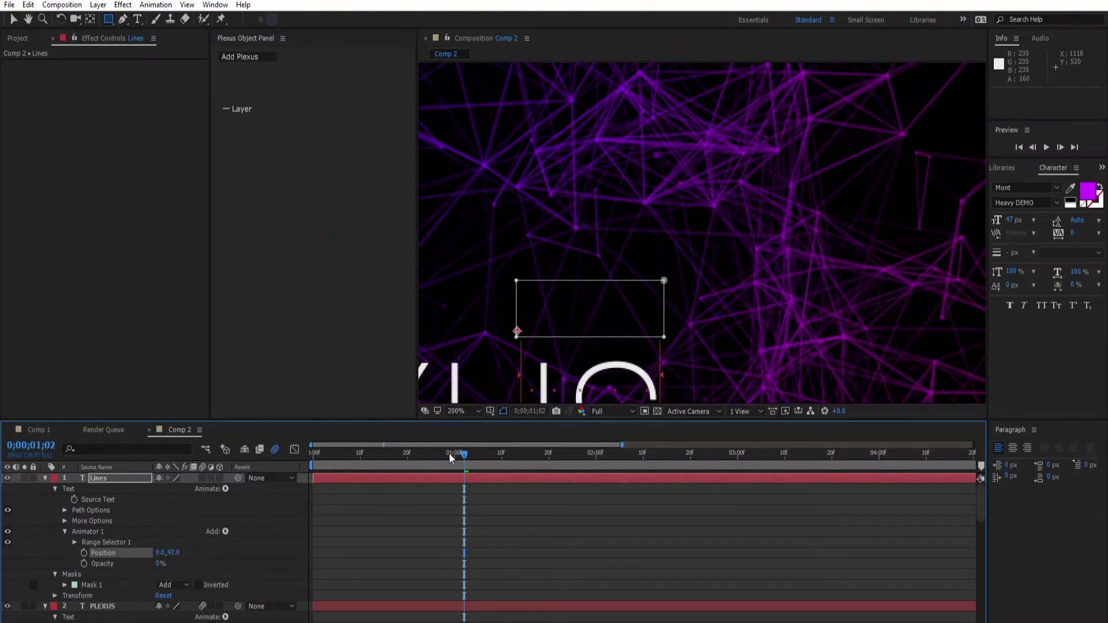
drag(449, 452, 309, 458)
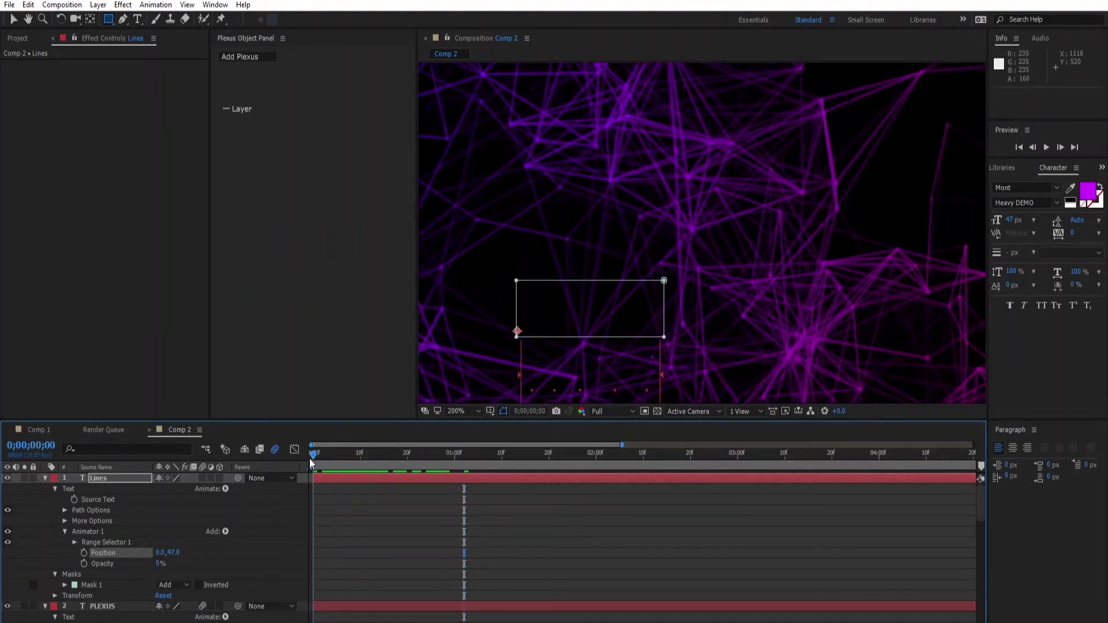
click(75, 542)
Keyframe the Lines Range Selector Start with Easy Ease, fully revealed at one second.
click(94, 553)
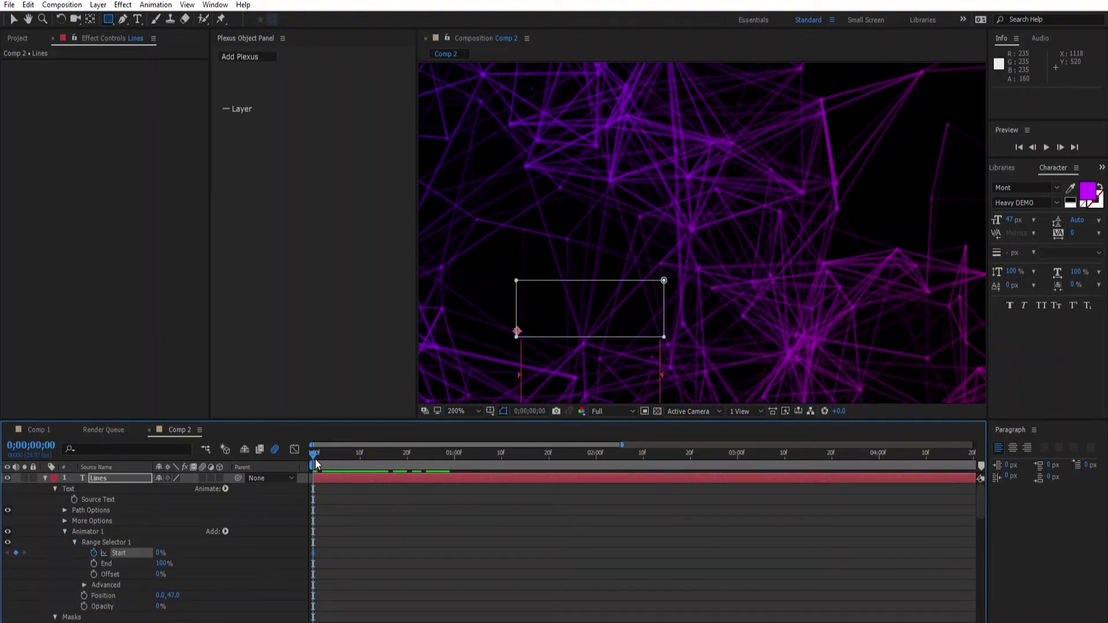
right_click(313, 553)
mouse_move(371, 611)
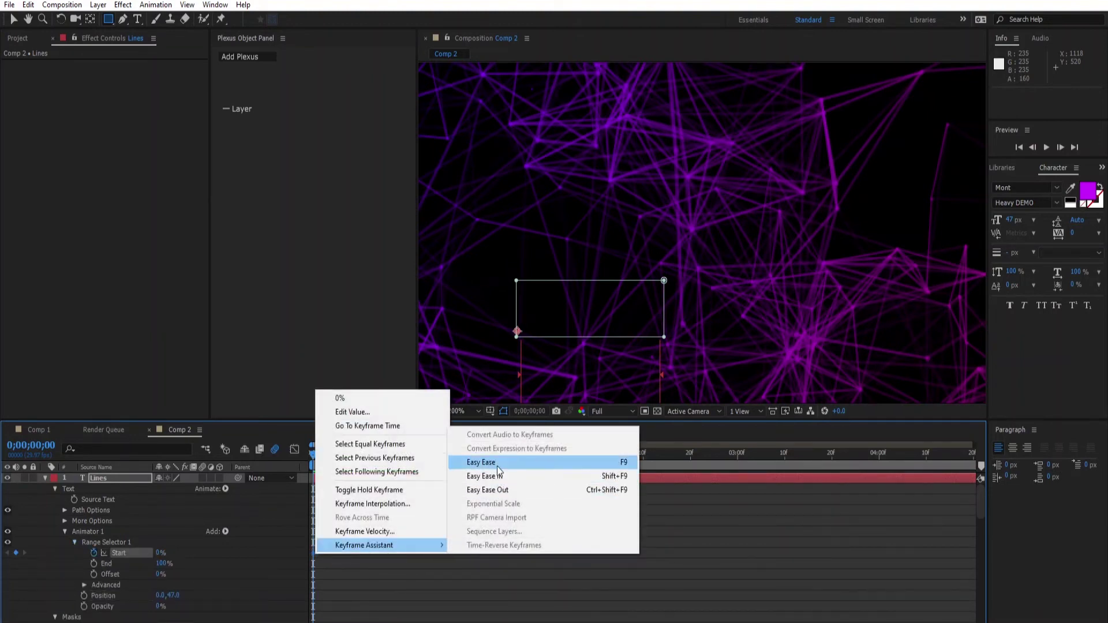
click(499, 457)
click(327, 459)
drag(339, 466, 455, 466)
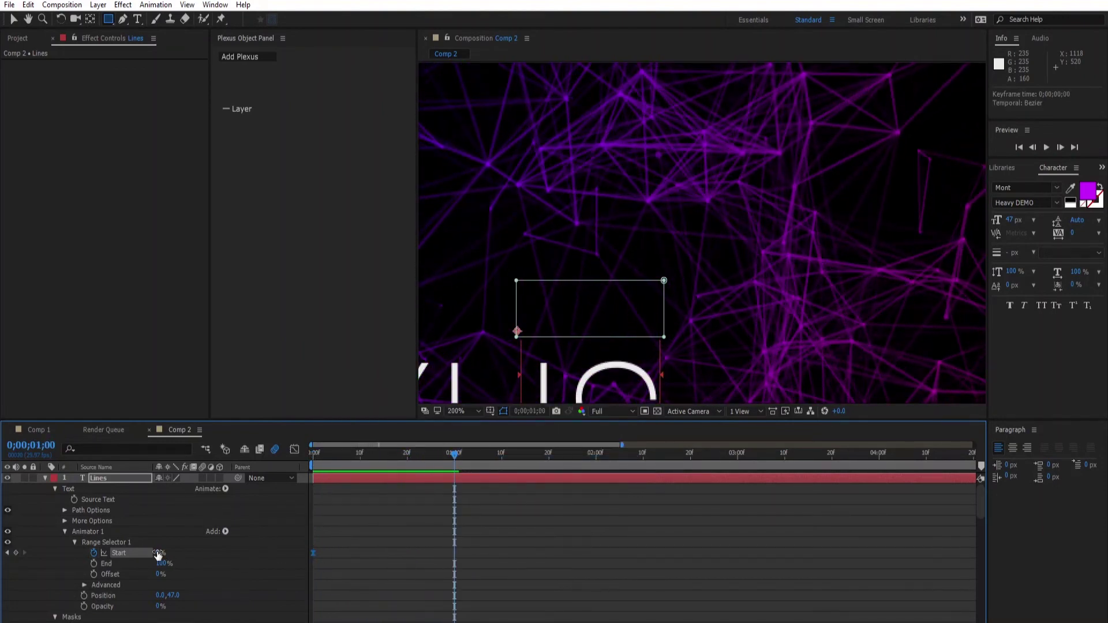
drag(158, 552, 237, 553)
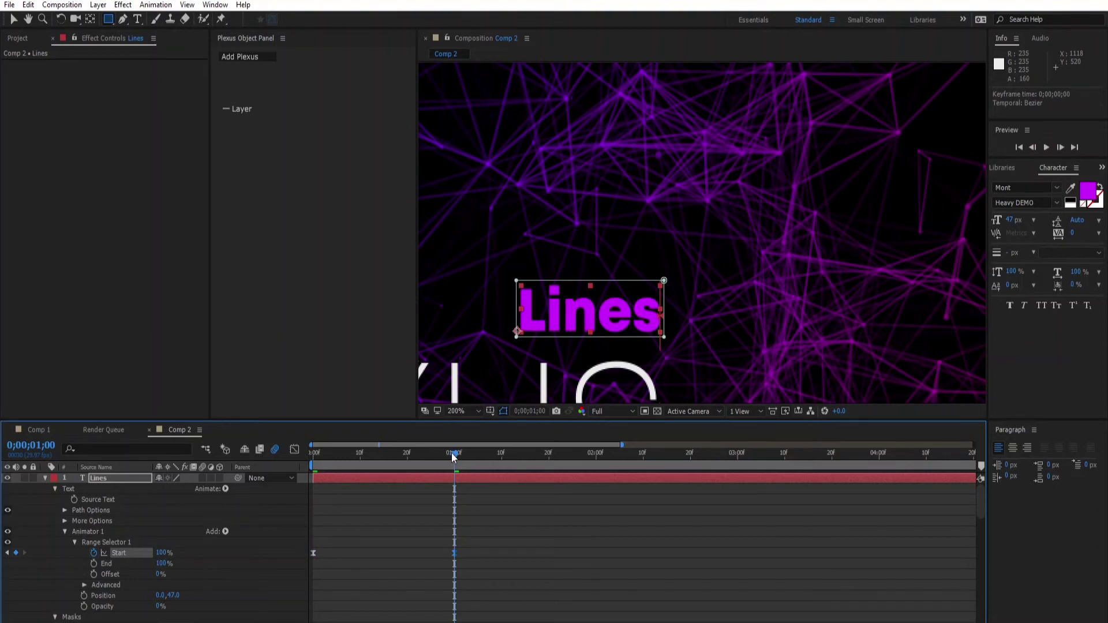
Scrub and play back the timeline to check the Lines letters rising into view.
drag(453, 458, 313, 459)
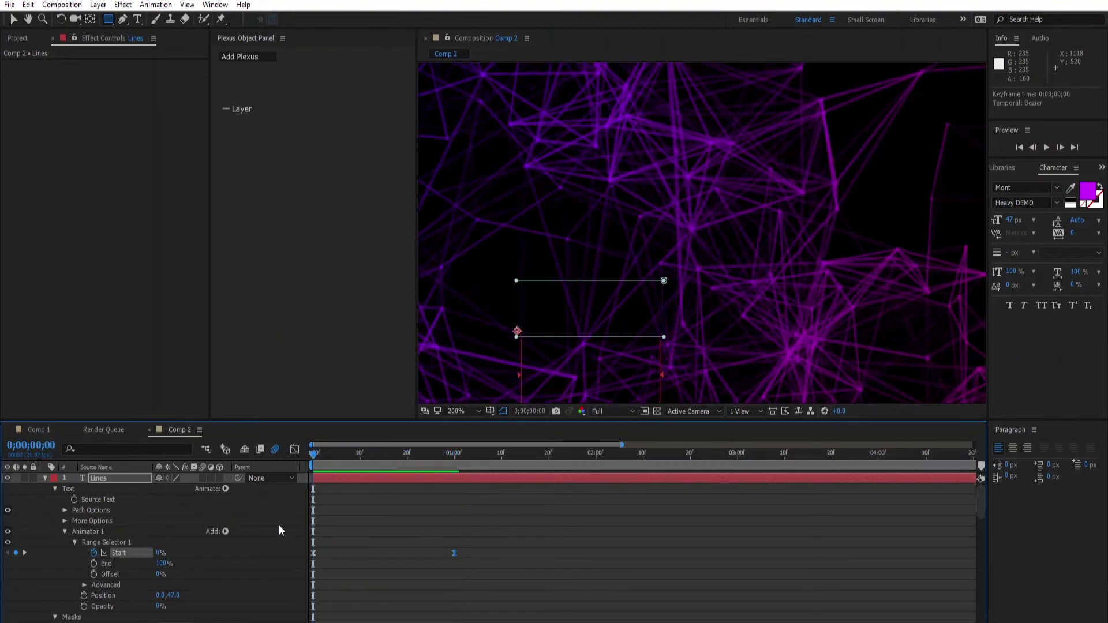
scroll(230, 554, down, 3)
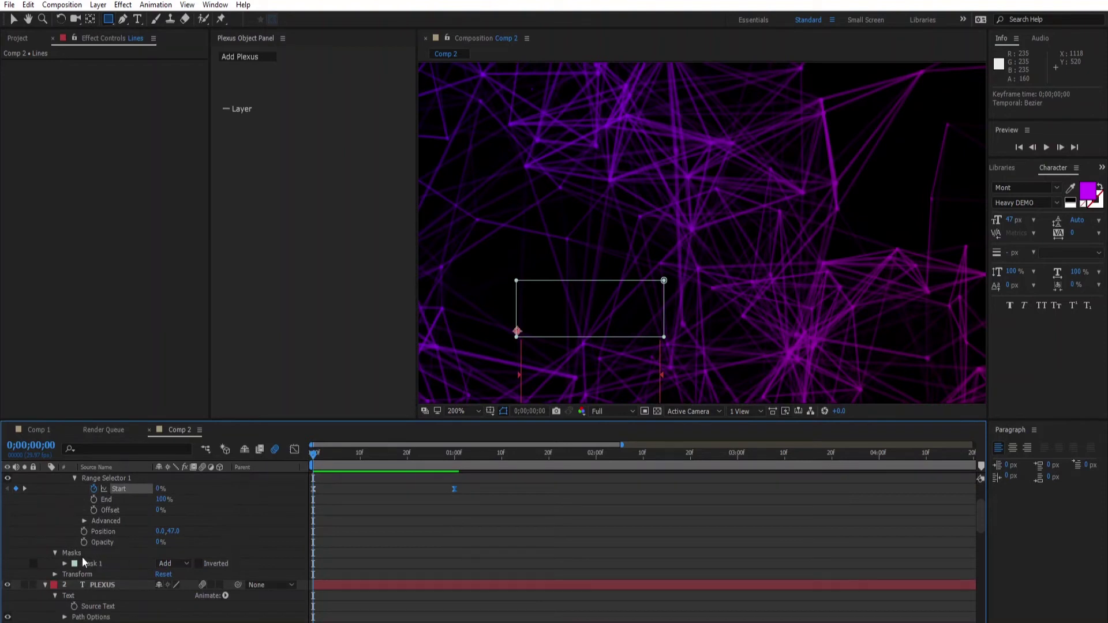
scroll(75, 566, up, 3)
click(74, 543)
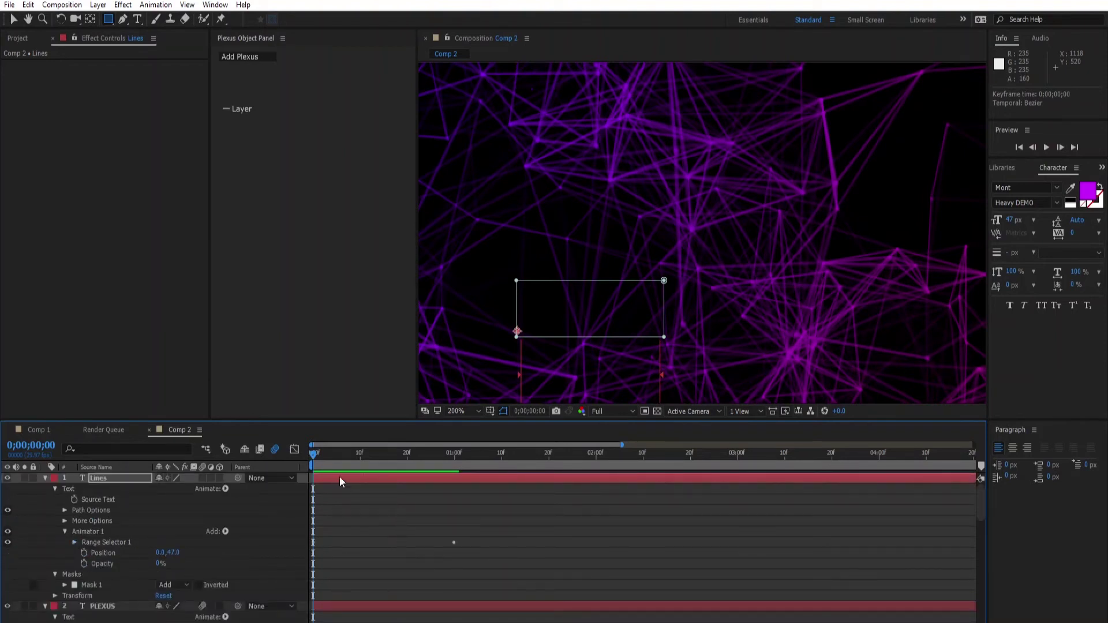
key(space)
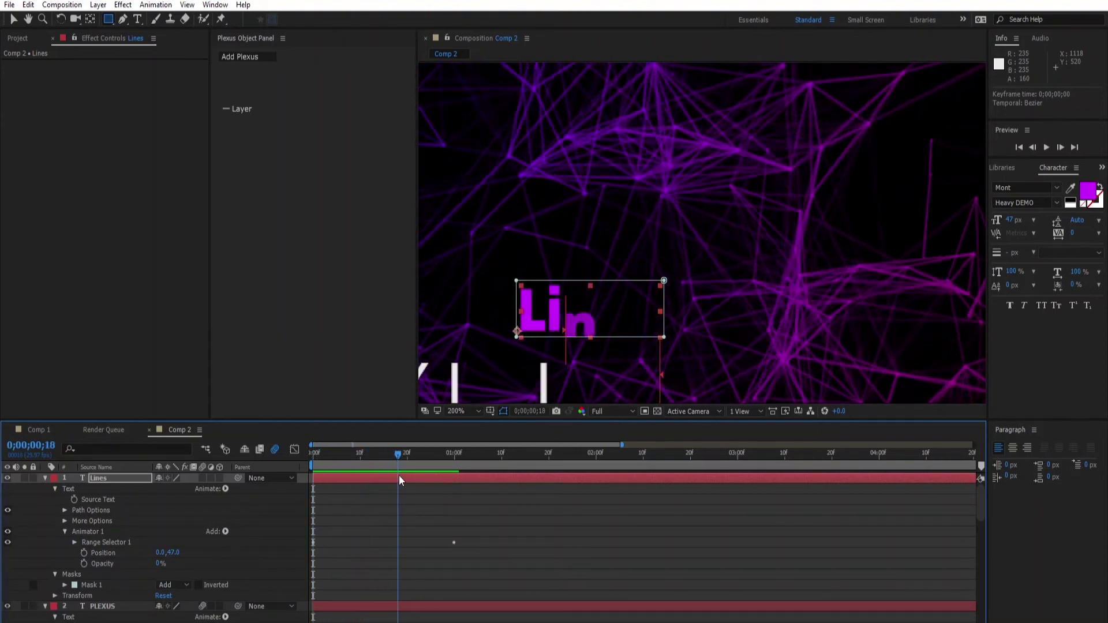
key(space)
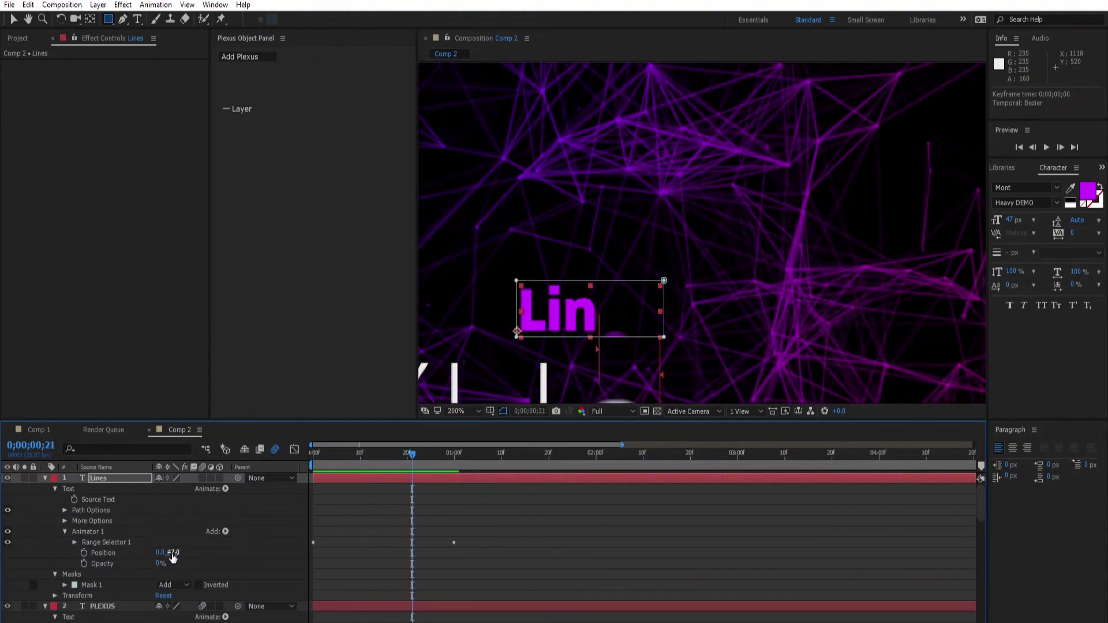
drag(369, 465, 460, 508)
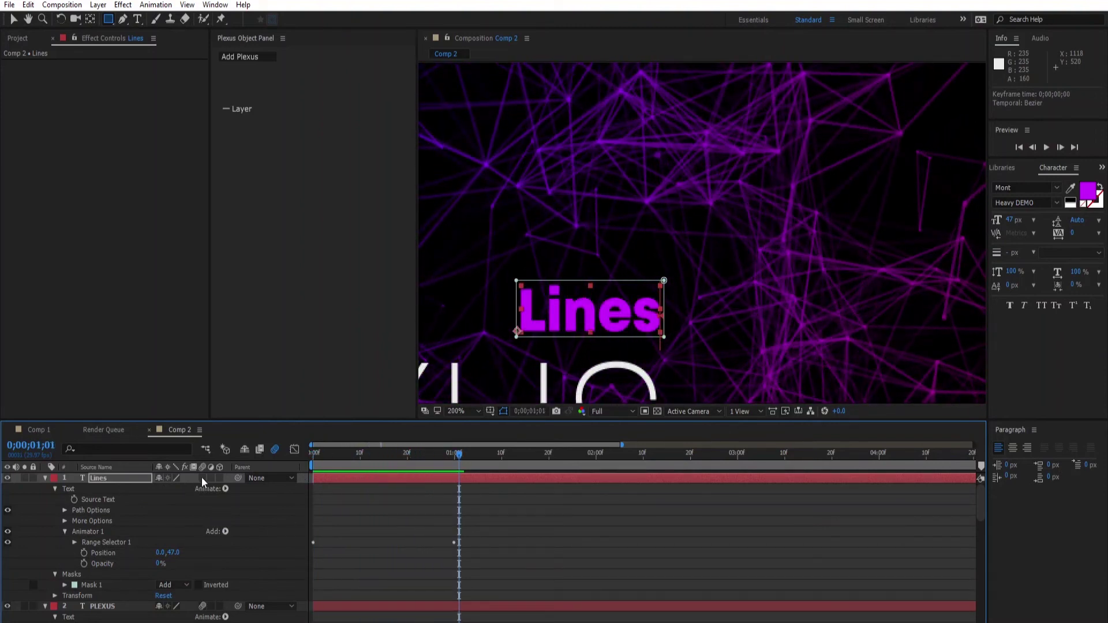
scroll(675, 254, down, 3)
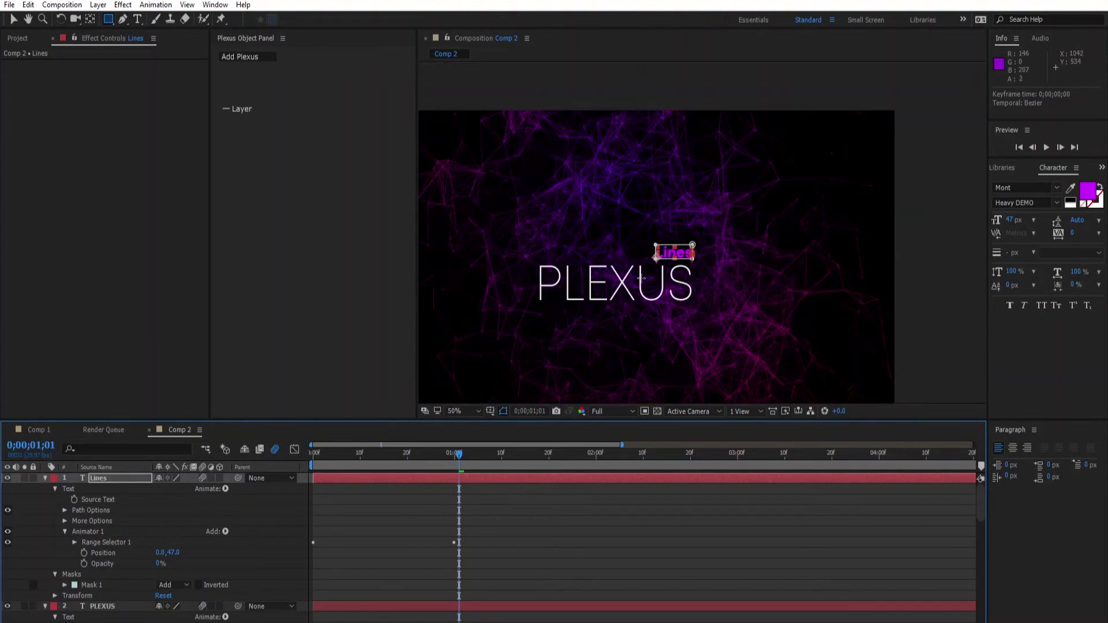
Preview the title animation from the start with the whole frame in view.
drag(681, 252, 707, 242)
scroll(715, 253, down, 2)
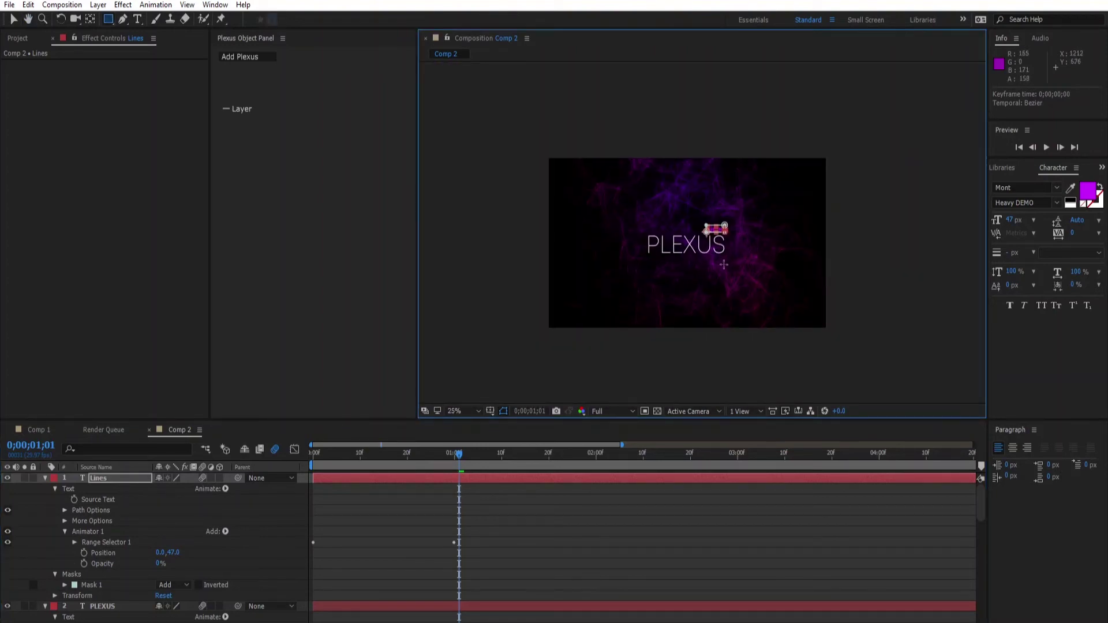
scroll(722, 257, up, 2)
drag(467, 472, 275, 495)
key(space)
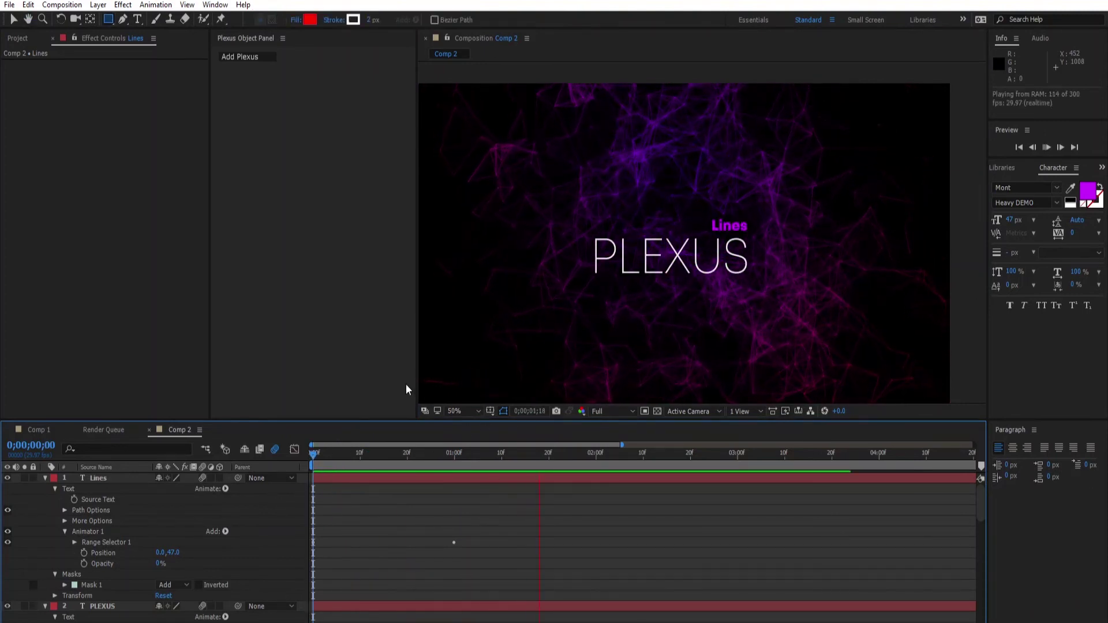
key(space)
key(comma)
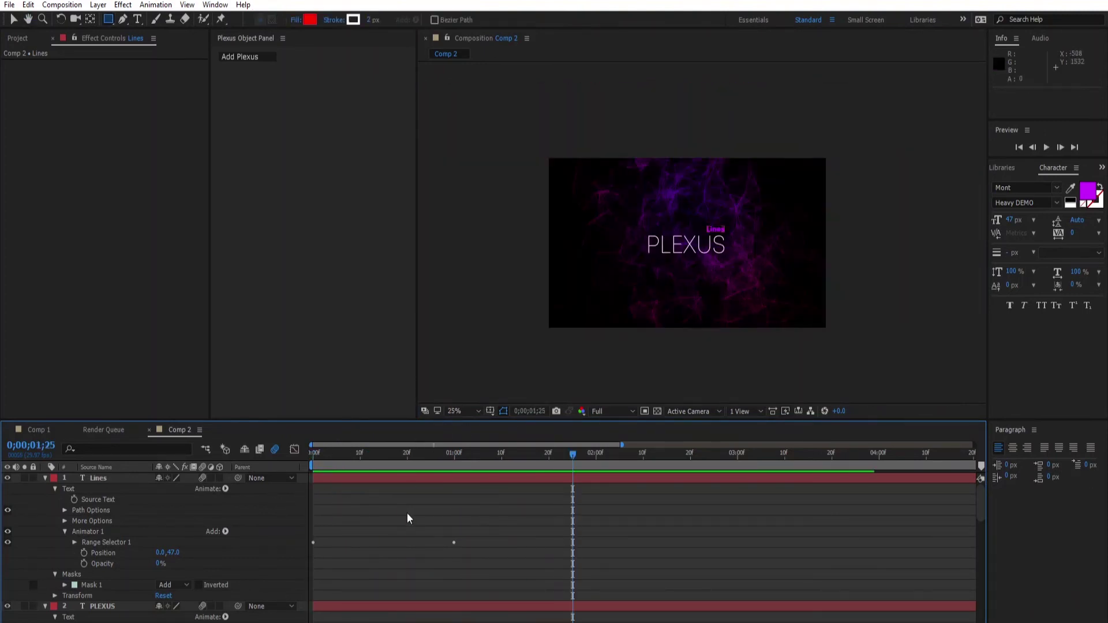
Pre-compose the Lines and PLEXUS layers into Pre-comp 1.
click(93, 478)
scroll(113, 503, down, 3)
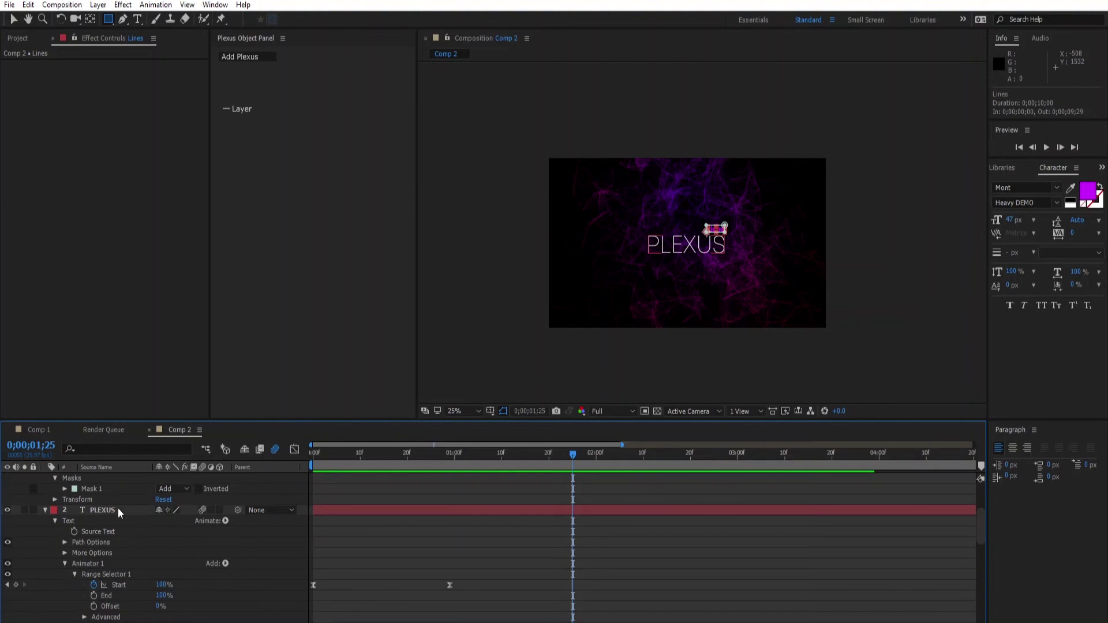
ctrl+click(118, 510)
right_click(118, 509)
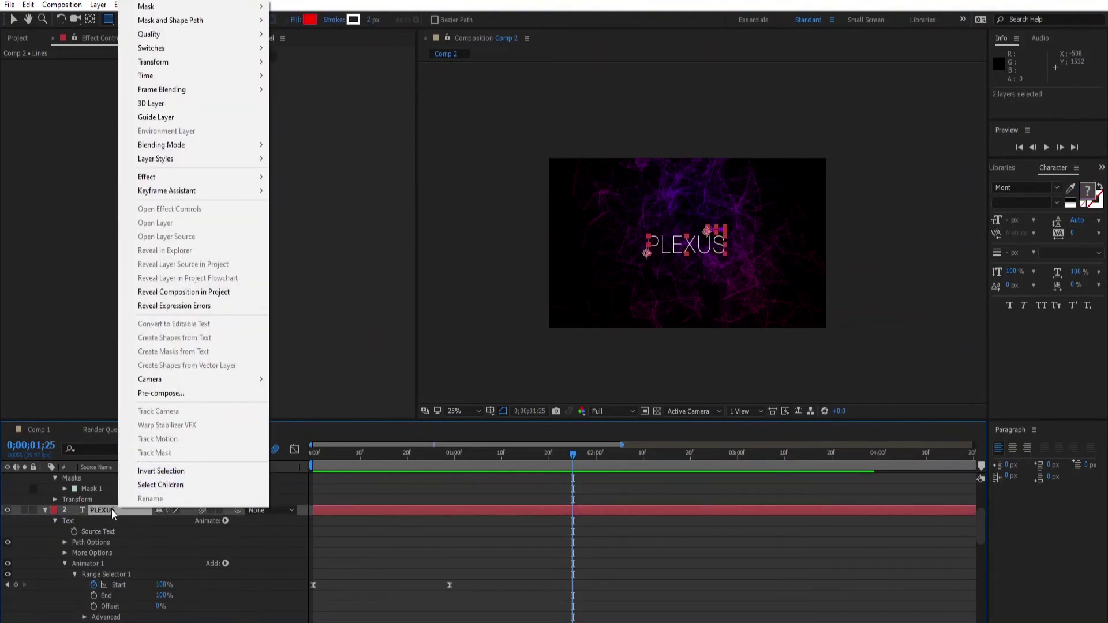
click(173, 394)
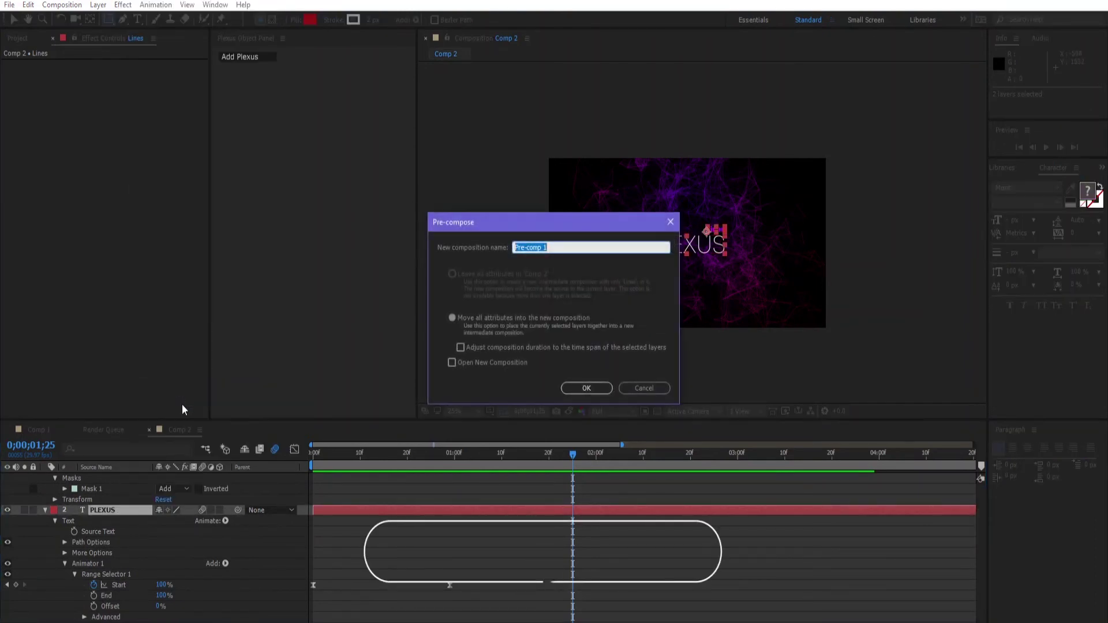
click(577, 390)
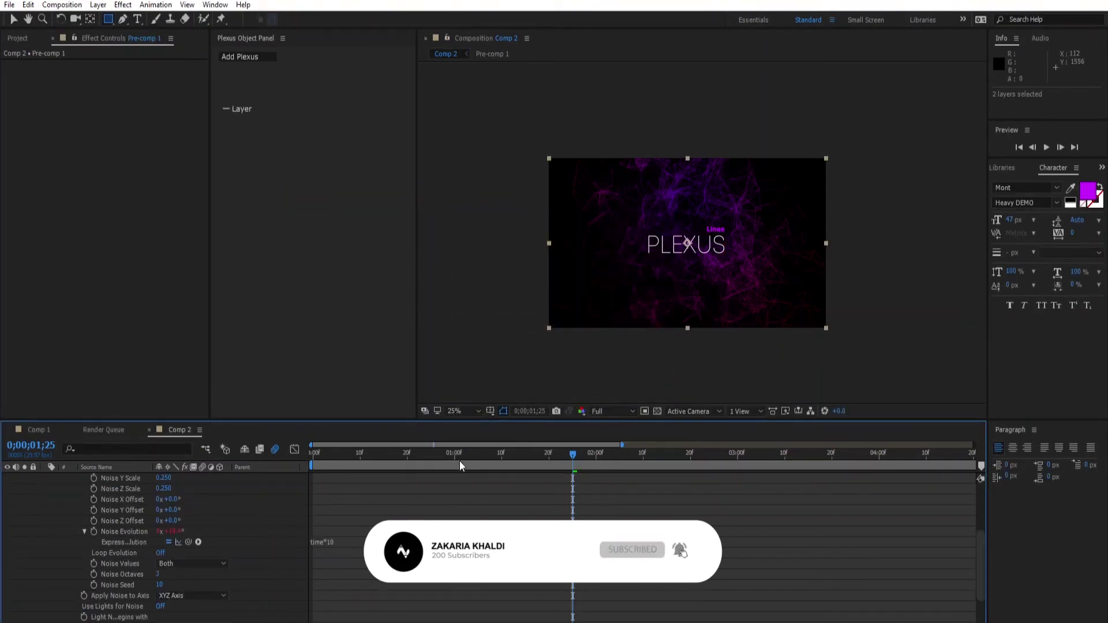
Add an Easy Ease Scale keyframe on Pre-comp 1 at one second.
drag(452, 454, 453, 479)
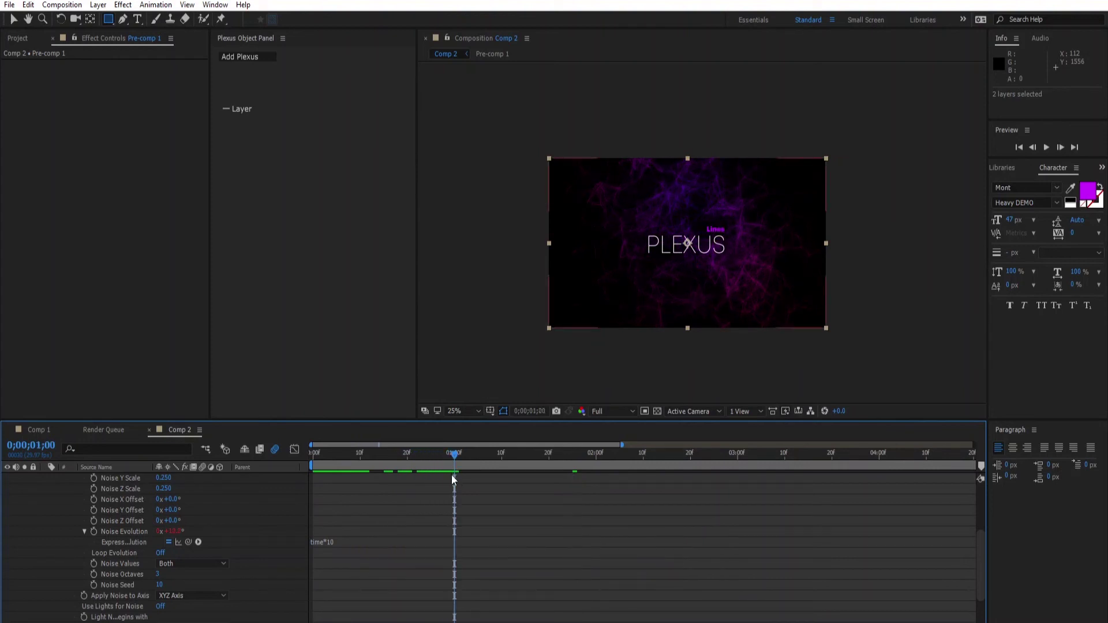
scroll(224, 585, up, 3)
key(s)
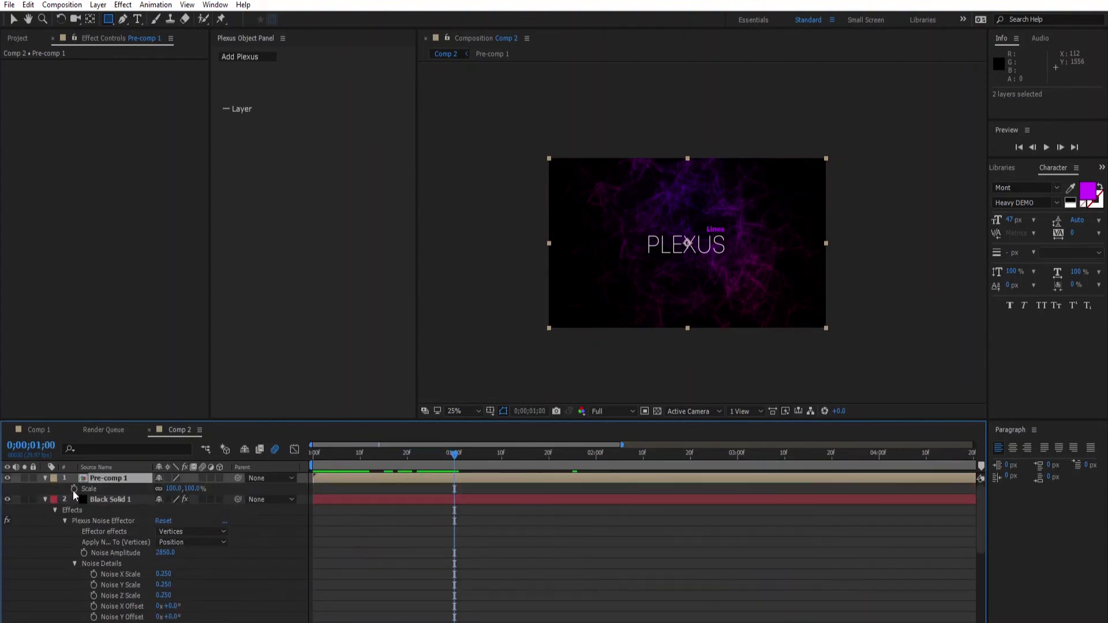
click(73, 488)
right_click(453, 488)
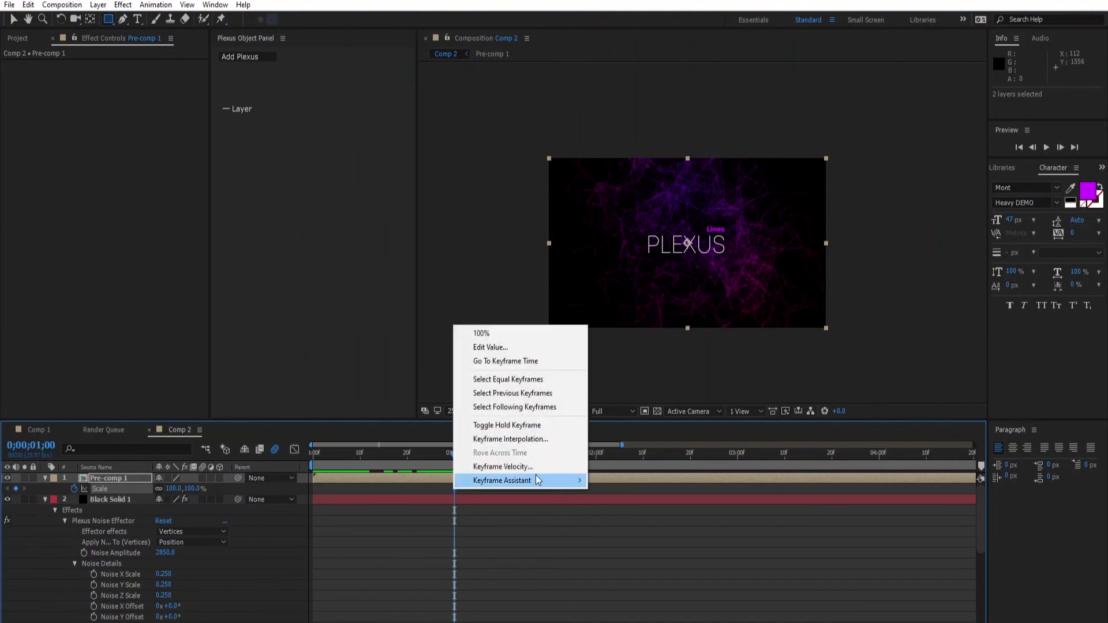
mouse_move(536, 480)
click(637, 511)
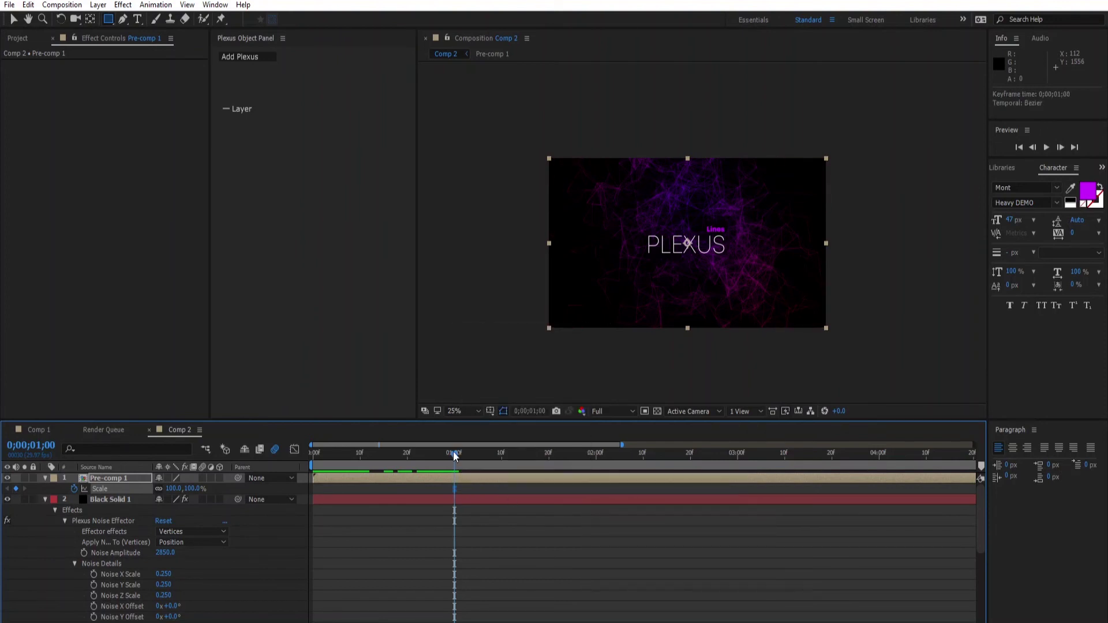
Set Pre-comp 1's scale to 129% at the first frame.
drag(456, 457, 310, 468)
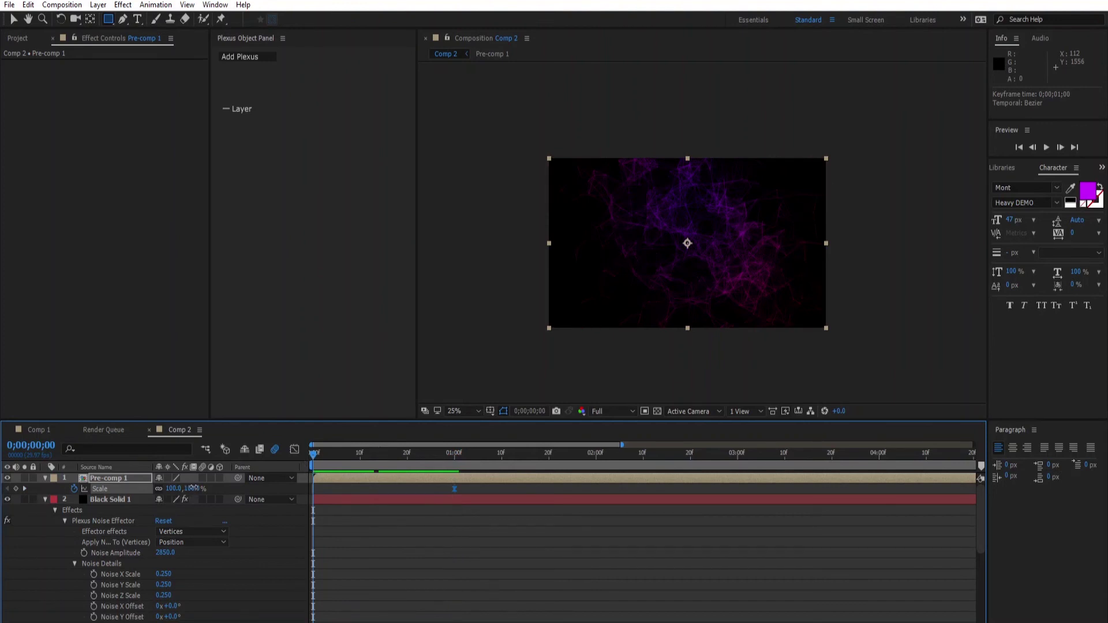
drag(194, 488, 217, 491)
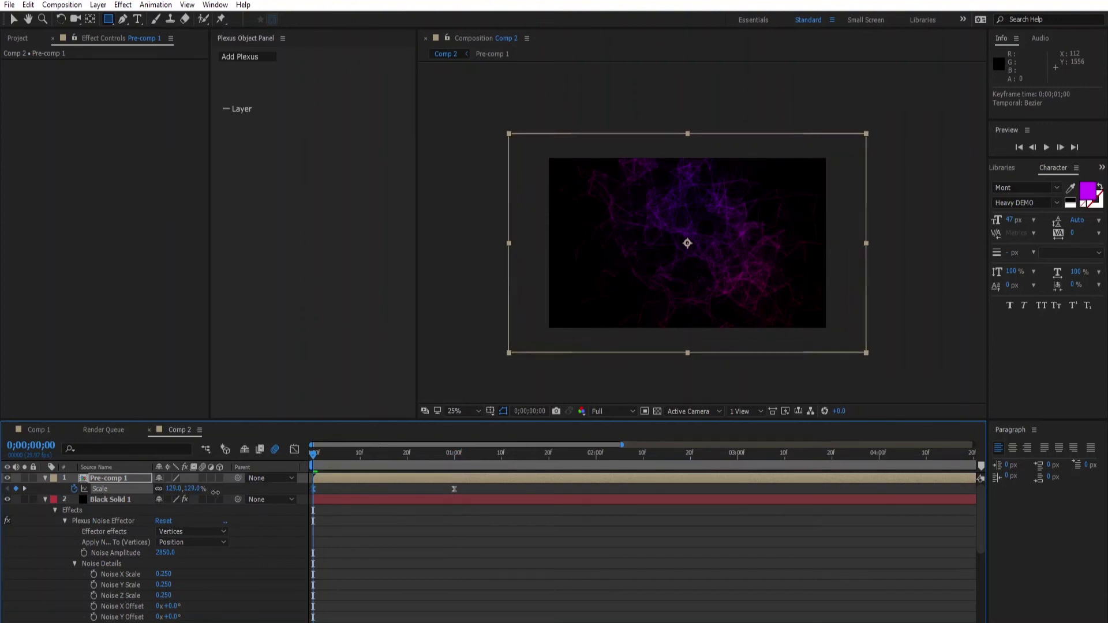
click(456, 489)
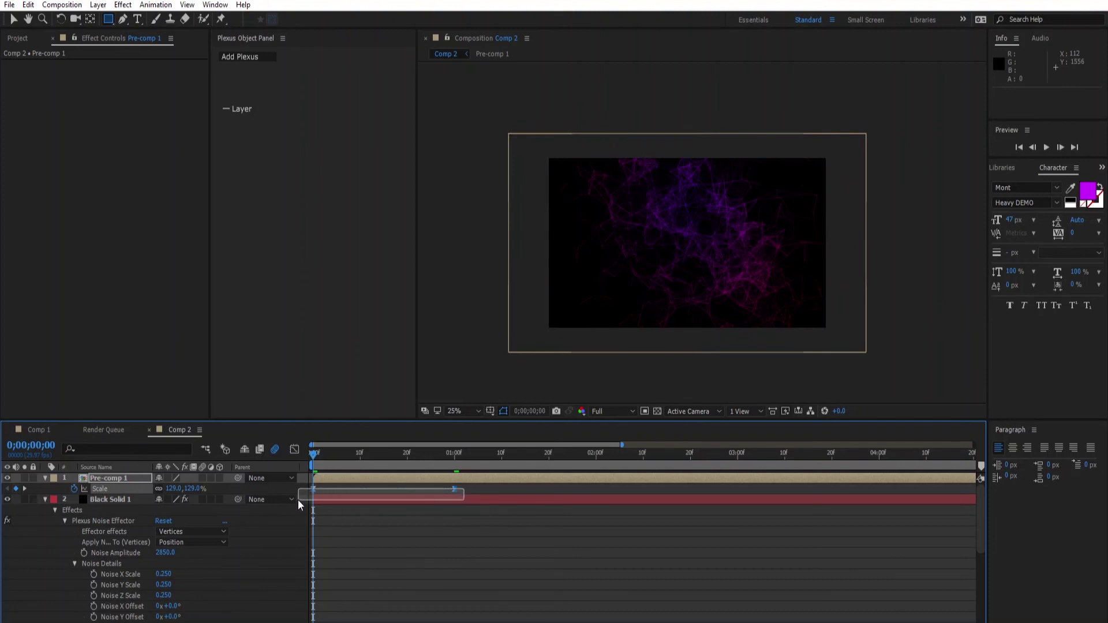
Stretch the Scale speed-graph influence handles (last keyframe about 87%) for a sharp start, then preview.
click(295, 450)
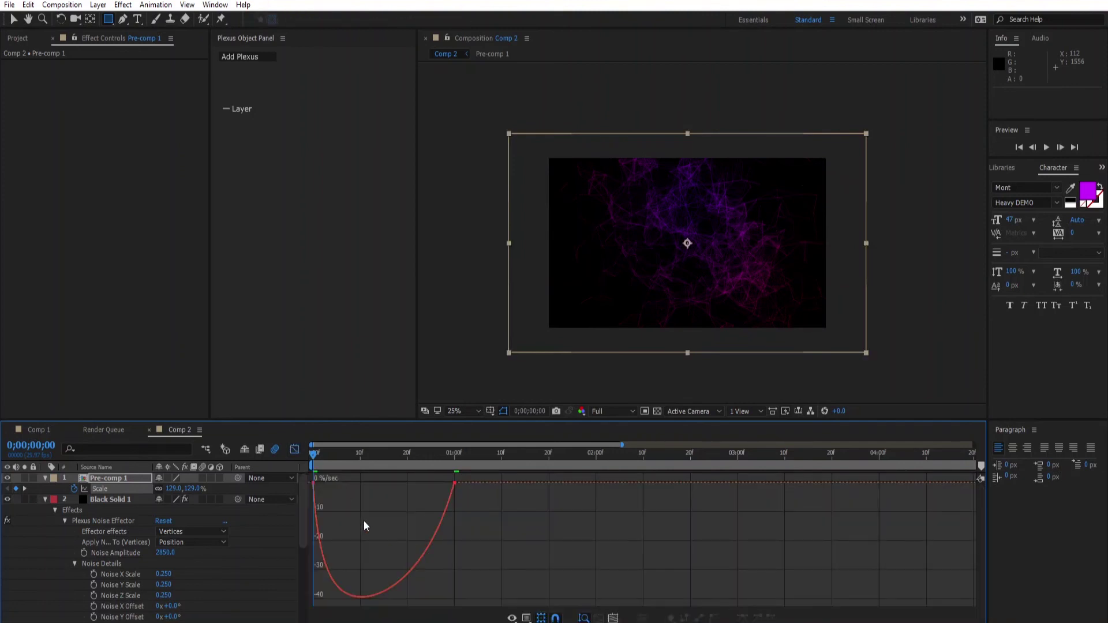
click(614, 618)
click(978, 482)
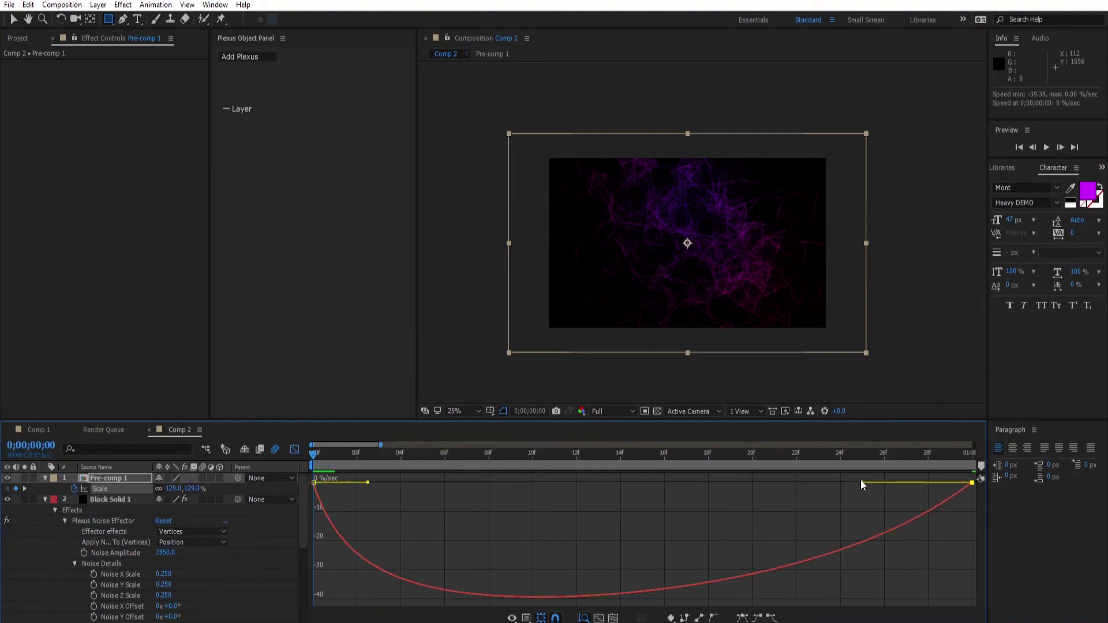
drag(864, 483, 643, 482)
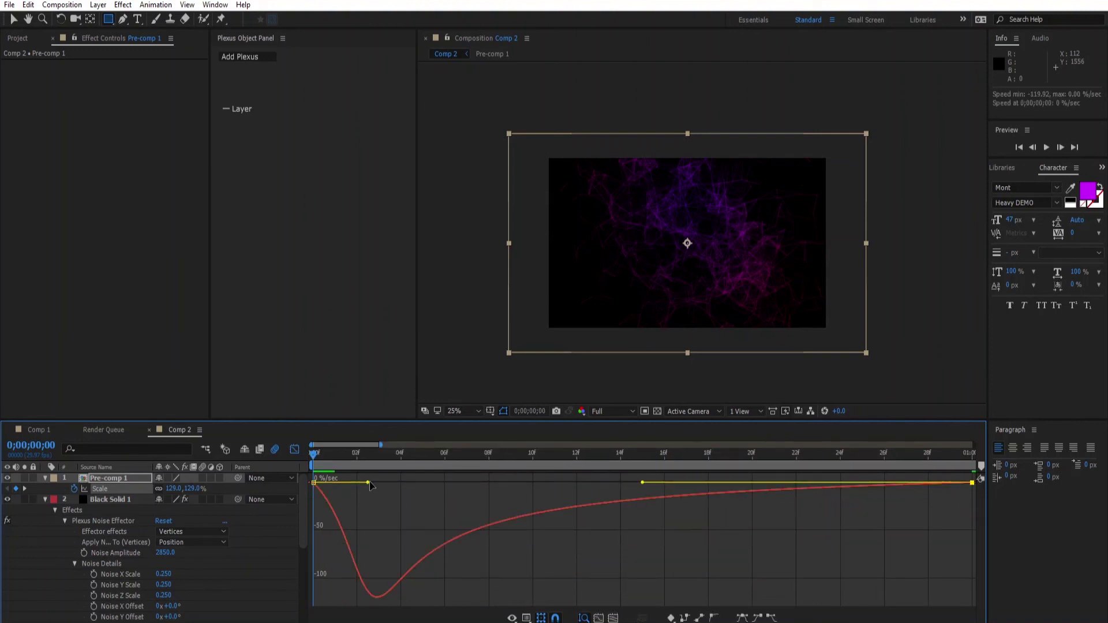
drag(370, 485, 435, 489)
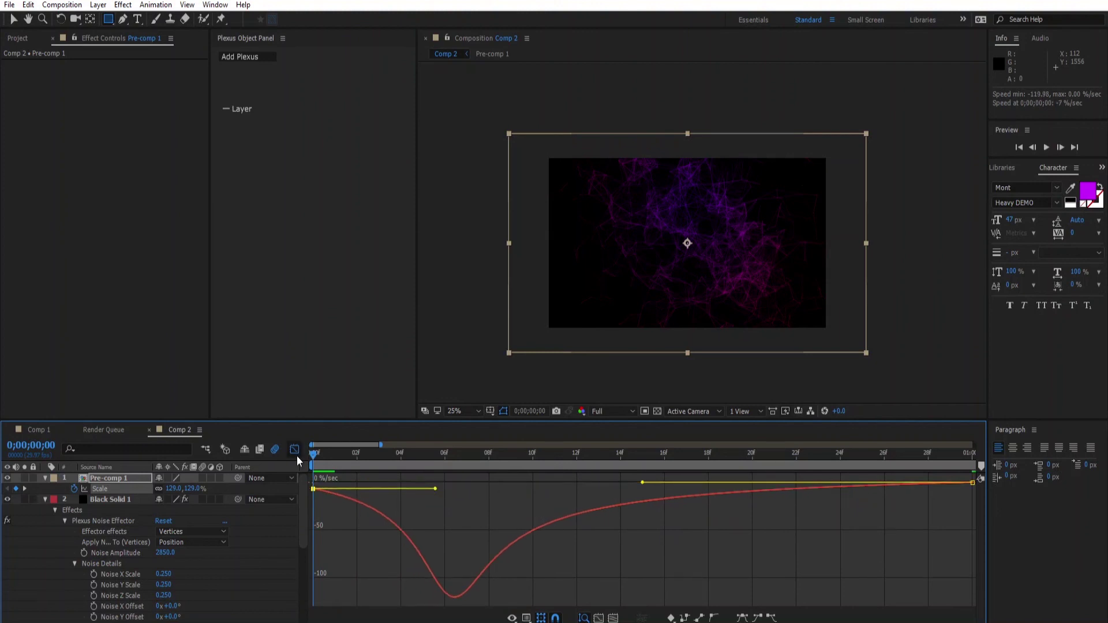
click(295, 450)
key(space)
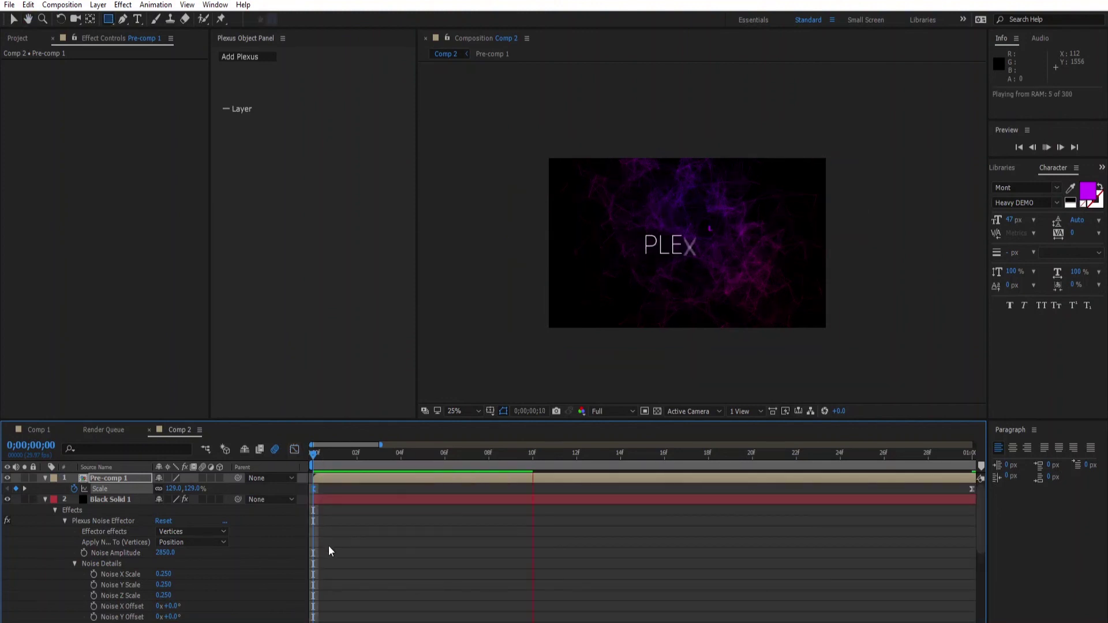
Trim the work area to end at 0;00;01;15 and preview the title intro.
key(space)
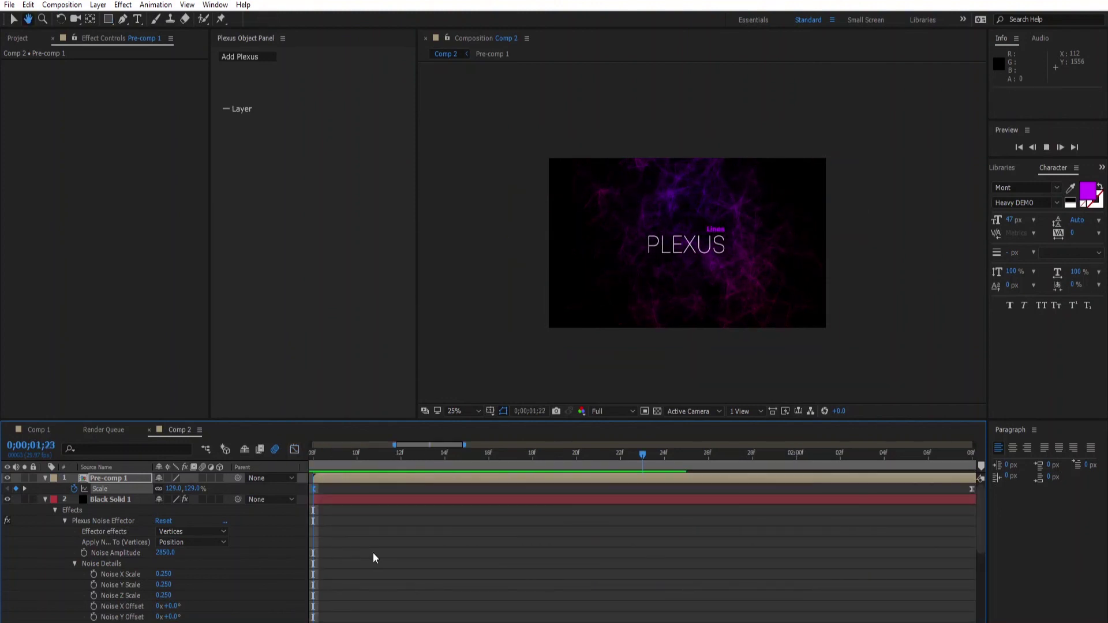
key(semicolon)
drag(971, 465, 418, 478)
key(space)
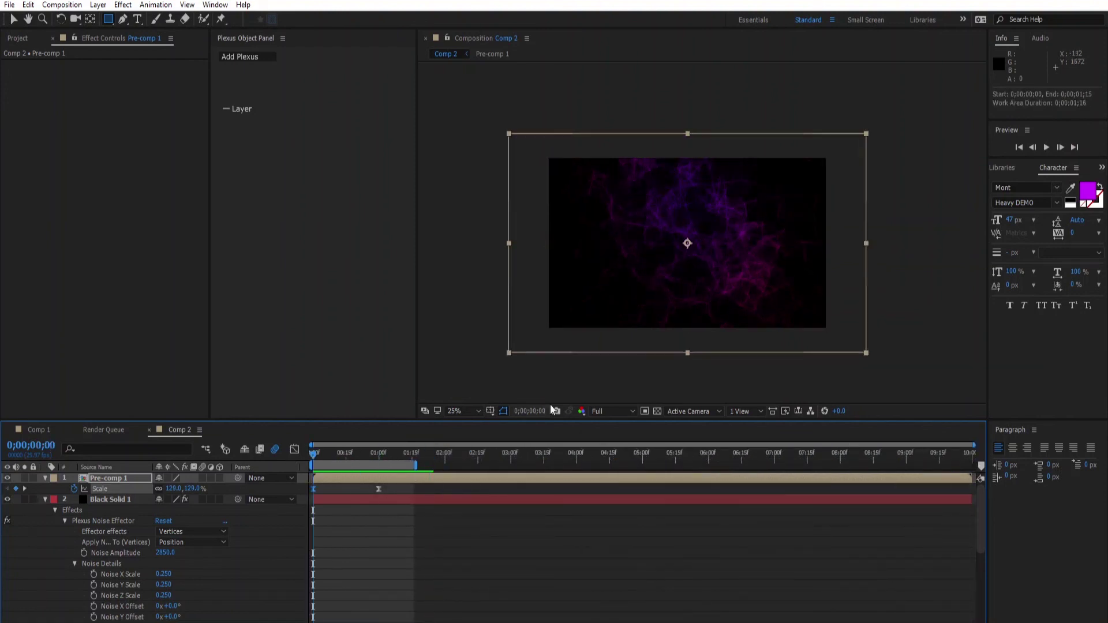
scroll(708, 269, up, 2)
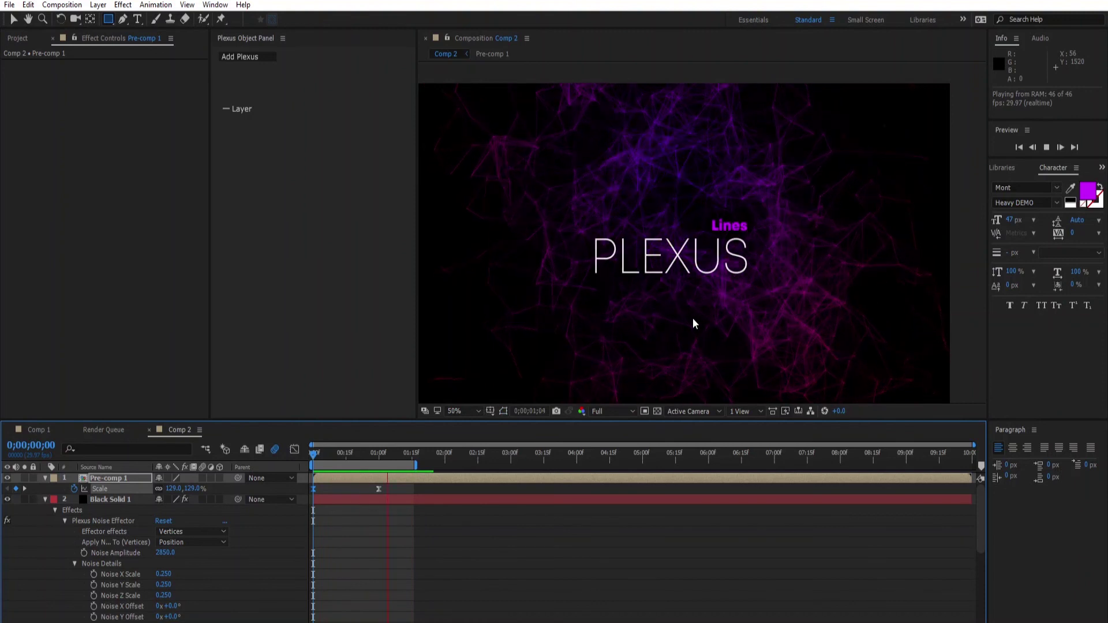